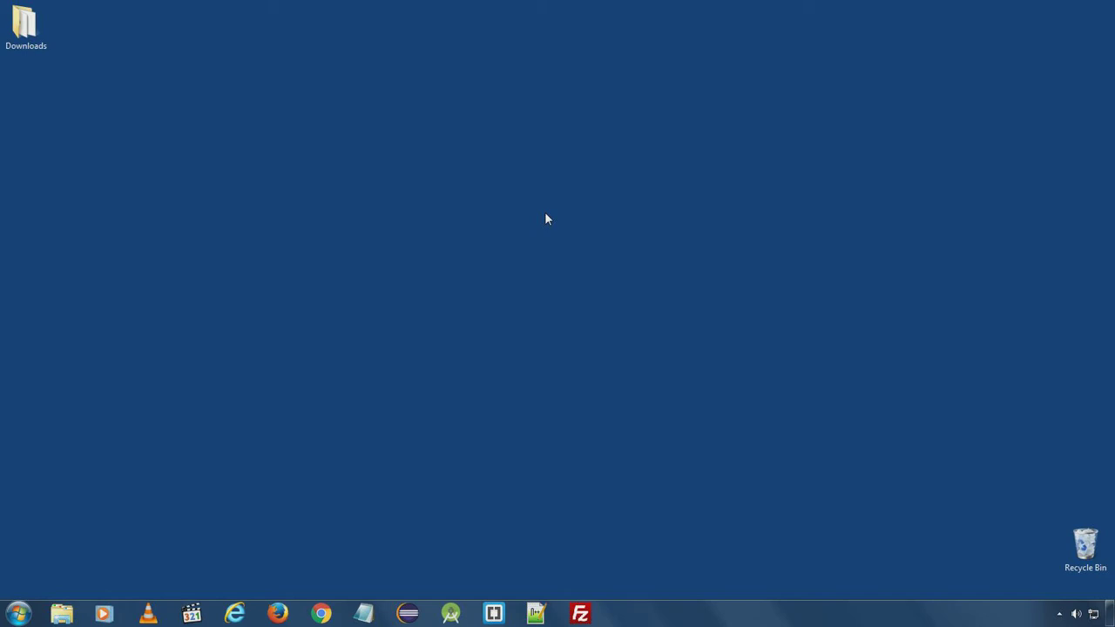
Open the Apache Service Monitor and move its window up toward the upper-left area of the desktop
{"action": "left_click", "coordinate": [1059, 614]}
{"action": "right_click", "coordinate": [1059, 523]}
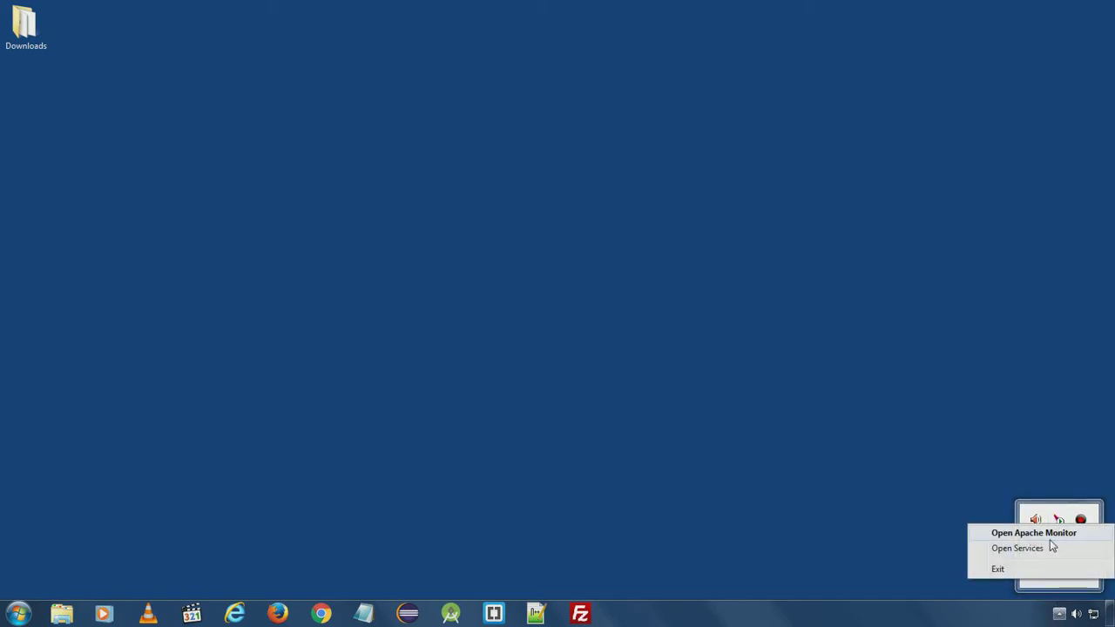
{"action": "left_click", "coordinate": [1041, 532]}
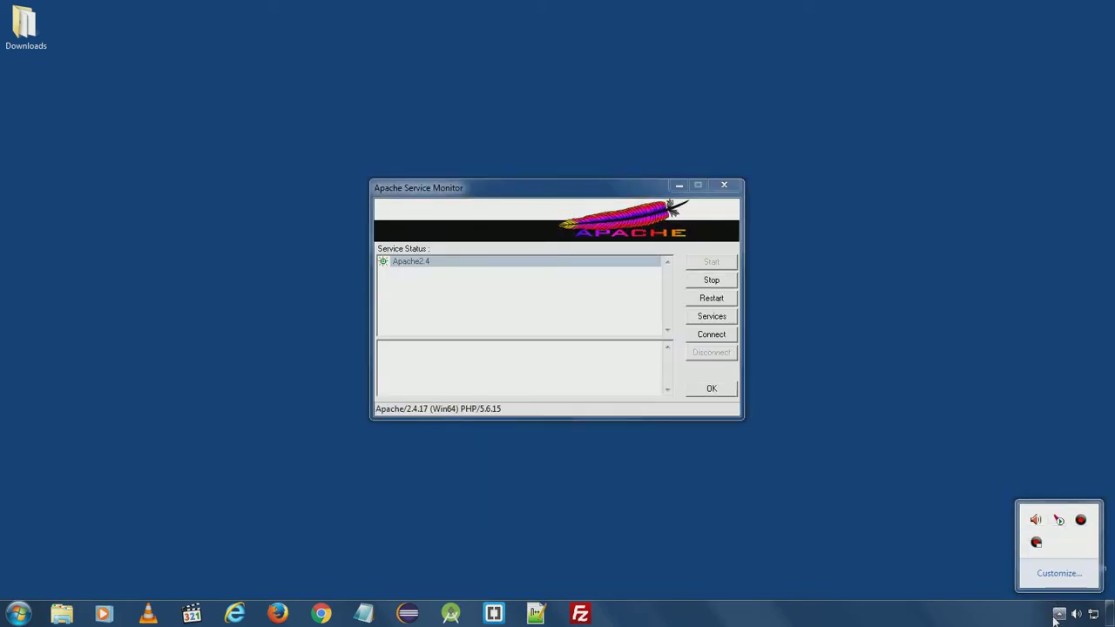
{"action": "left_click", "coordinate": [1059, 614]}
{"action": "left_click_drag", "start_coordinate": [560, 189], "coordinate": [468, 111]}
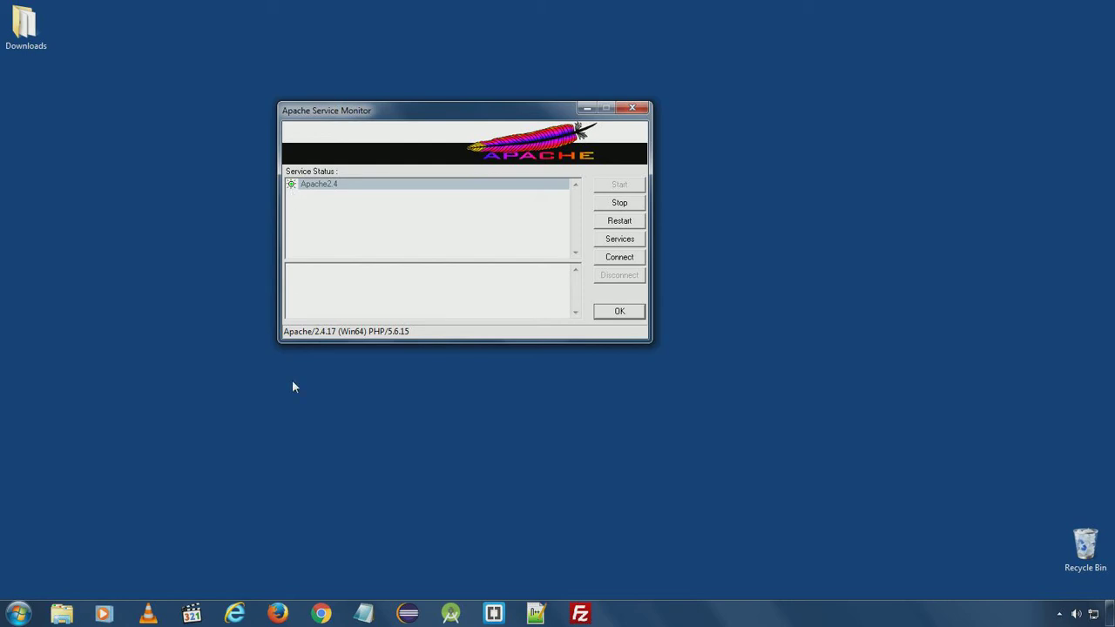
{"action": "left_click", "coordinate": [276, 614]}
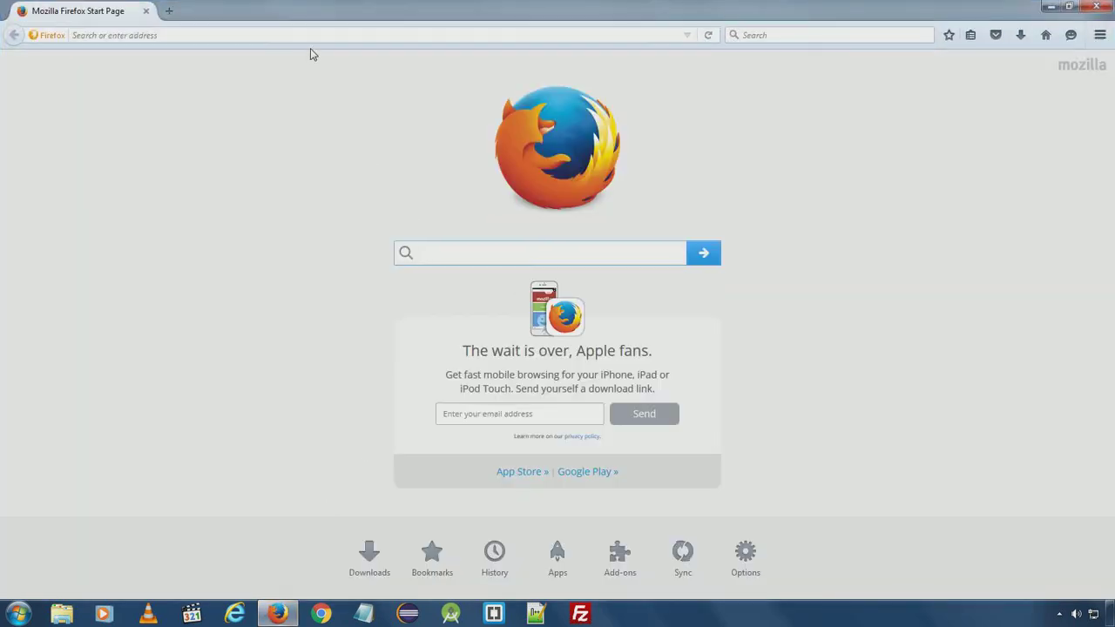
{"action": "type", "text": "http"}
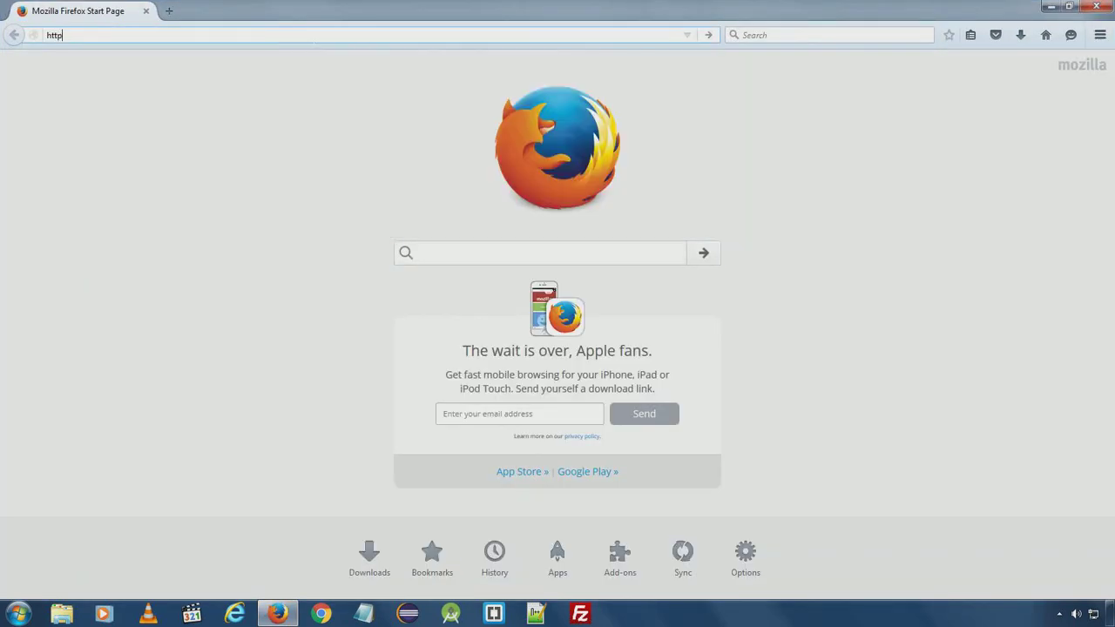
{"action": "type", "text": "://localhost"}
{"action": "key", "text": "Return"}
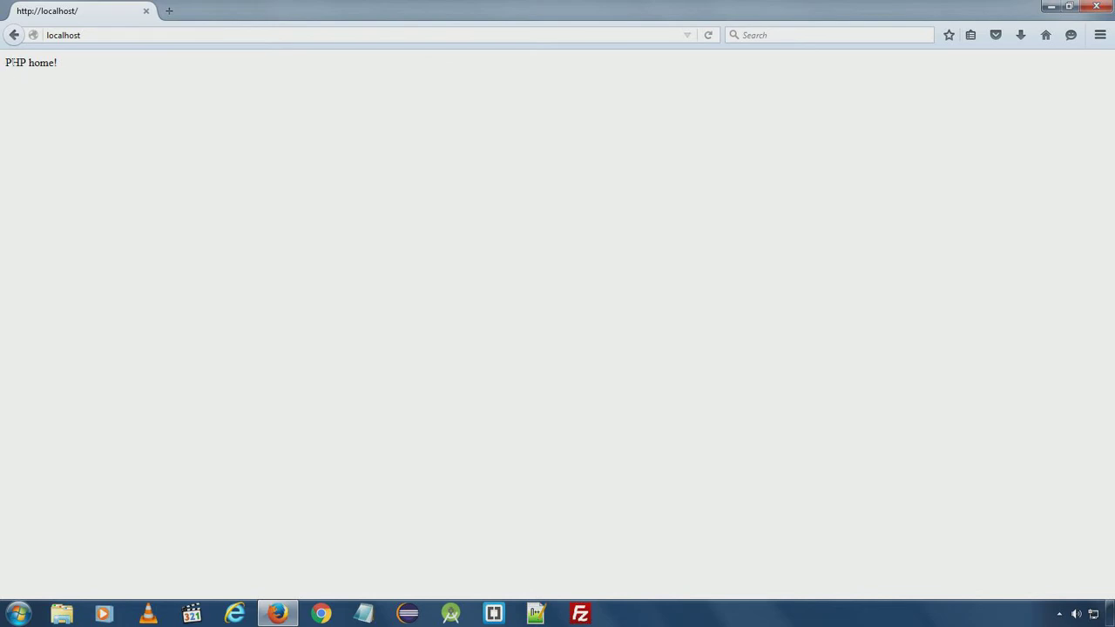
{"action": "double_click", "coordinate": [282, 7]}
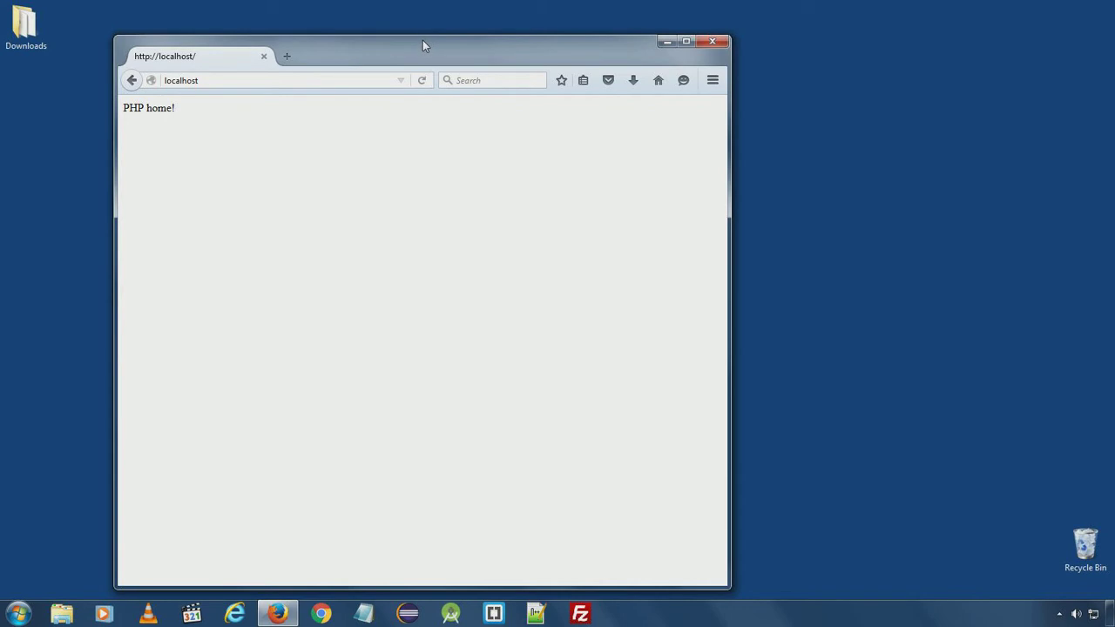
{"action": "left_click_drag", "start_coordinate": [423, 40], "coordinate": [417, 40]}
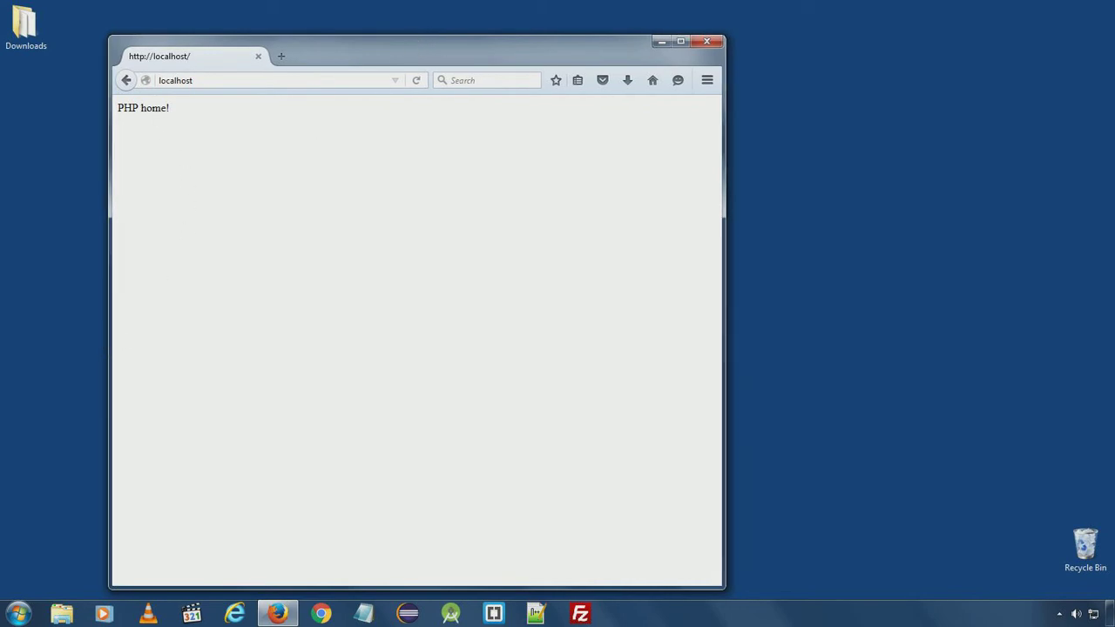
Open the index PHP file from C:\Apache24\htdocs in Notepad++
{"action": "left_click", "coordinate": [537, 614]}
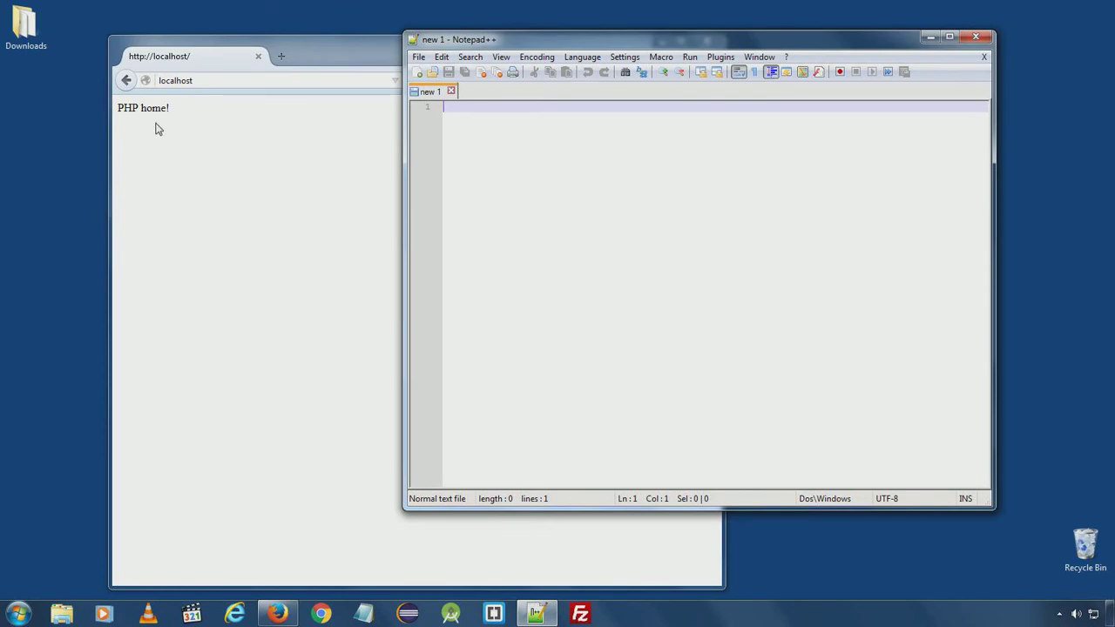
{"action": "key", "text": "super"}
{"action": "left_click", "coordinate": [215, 402]}
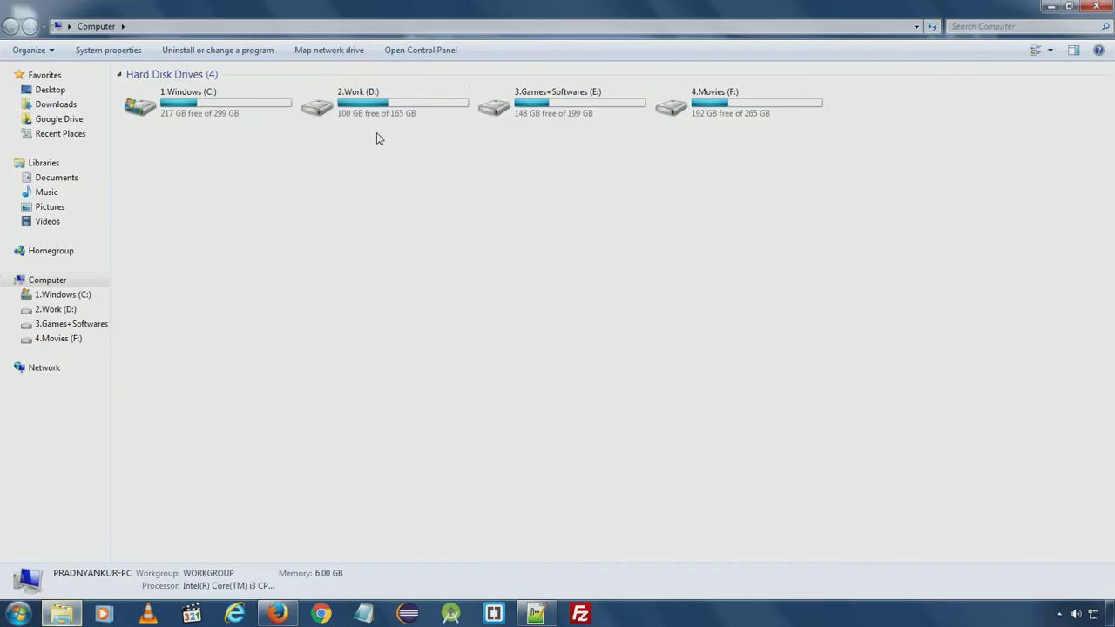
{"action": "double_click", "coordinate": [199, 111]}
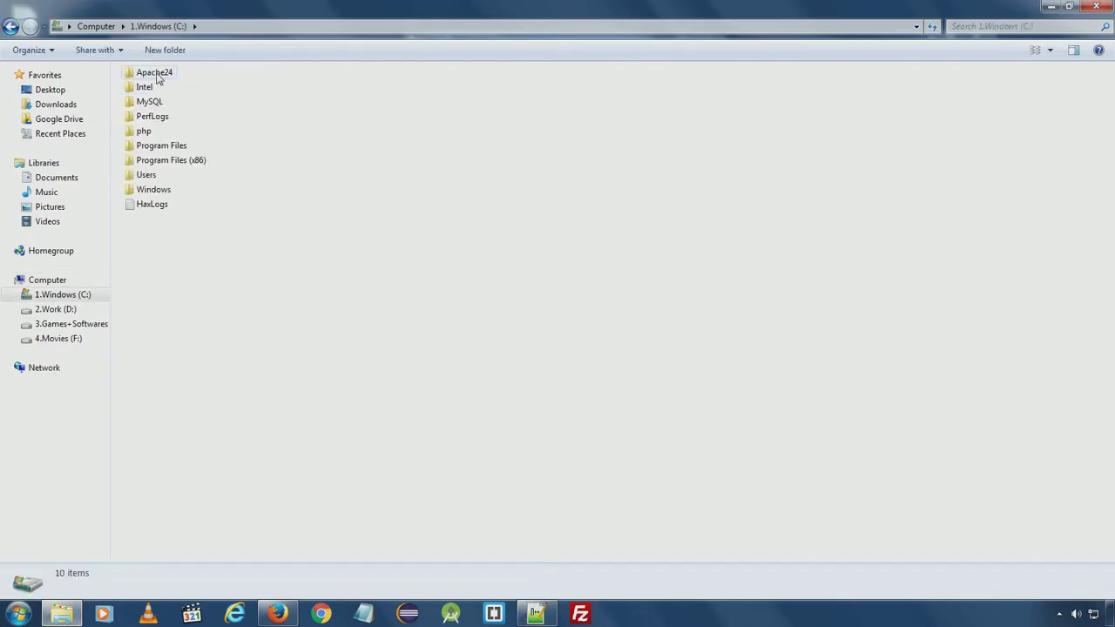
{"action": "double_click", "coordinate": [156, 74]}
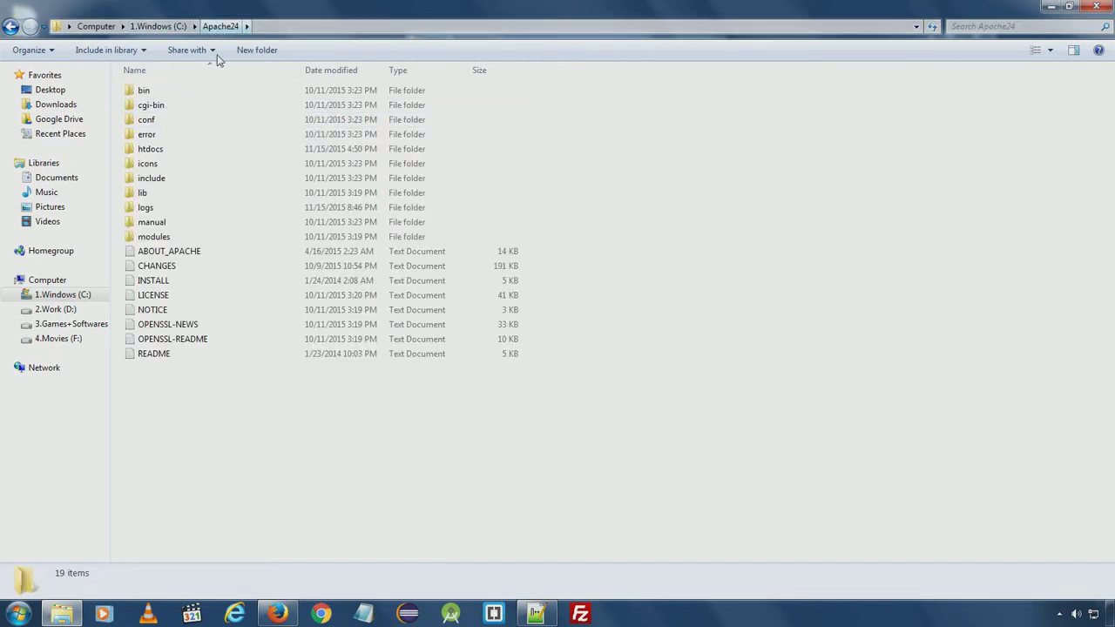
{"action": "double_click", "coordinate": [153, 149]}
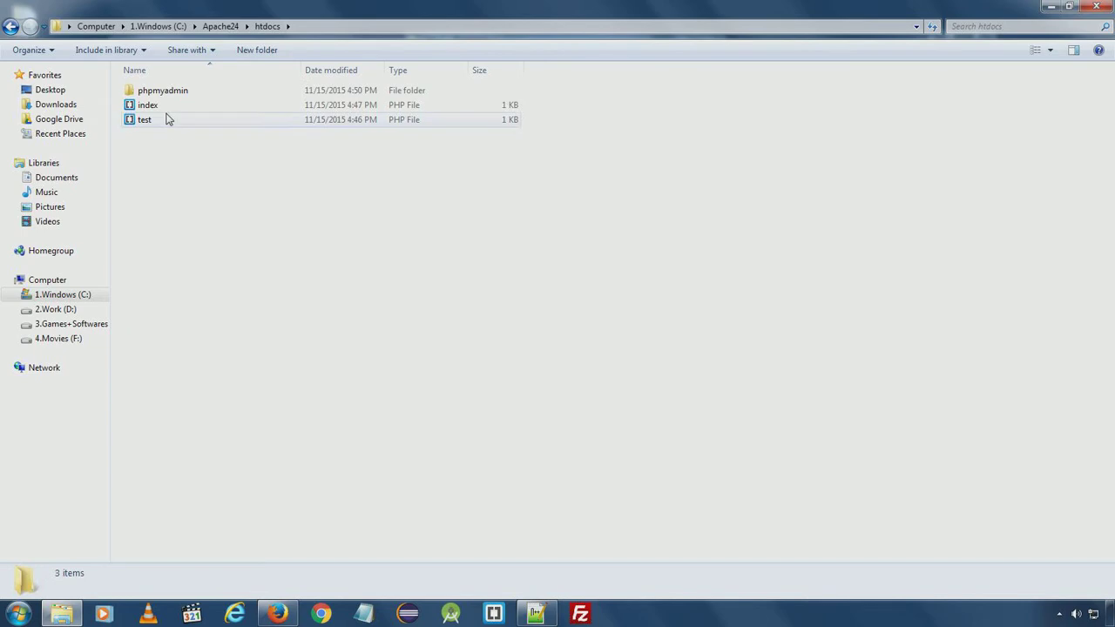
{"action": "left_click_drag", "start_coordinate": [148, 106], "coordinate": [655, 149]}
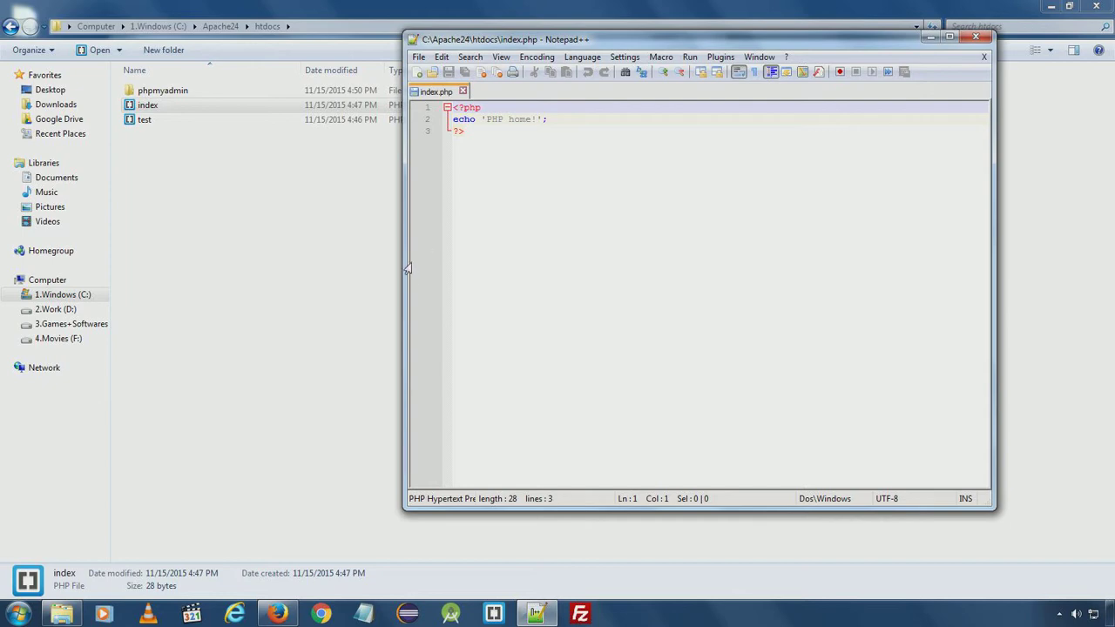
Minimise the Notepad++, file explorer and Firefox windows to return to the Apache Service Monitor, and shift its window slightly
{"action": "left_click", "coordinate": [931, 38]}
{"action": "left_click", "coordinate": [1049, 7]}
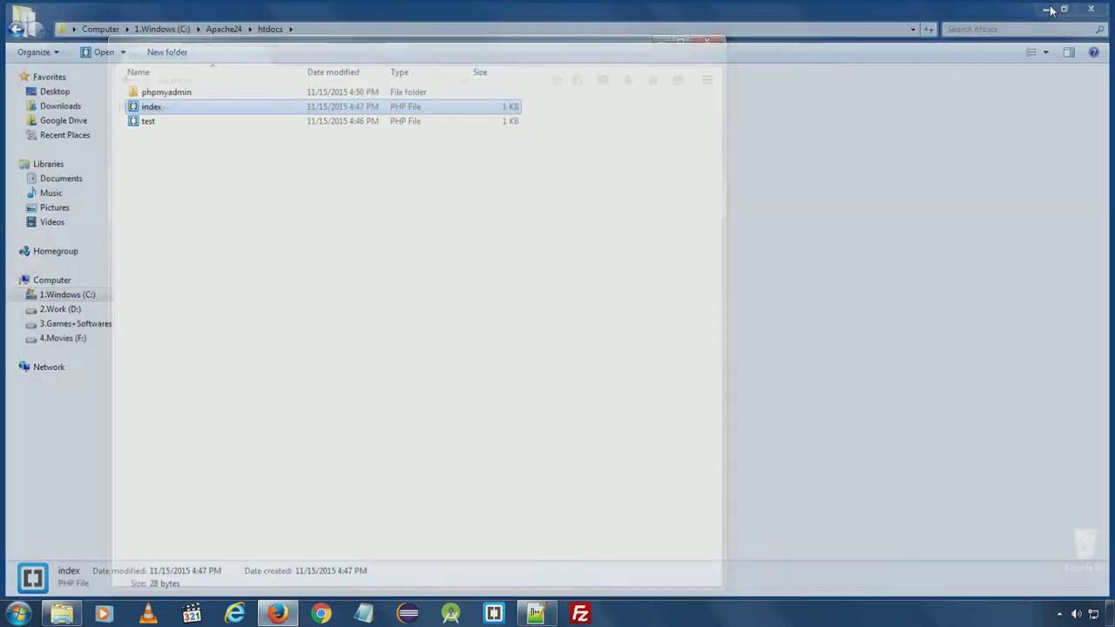
{"action": "left_click", "coordinate": [662, 46]}
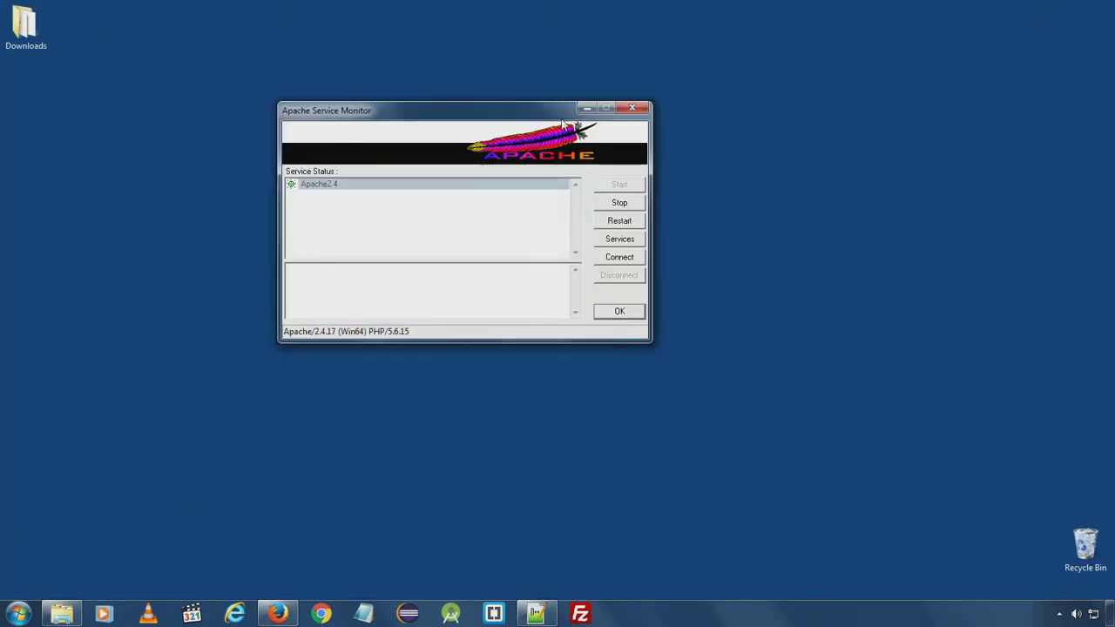
{"action": "left_click_drag", "start_coordinate": [552, 117], "coordinate": [504, 108]}
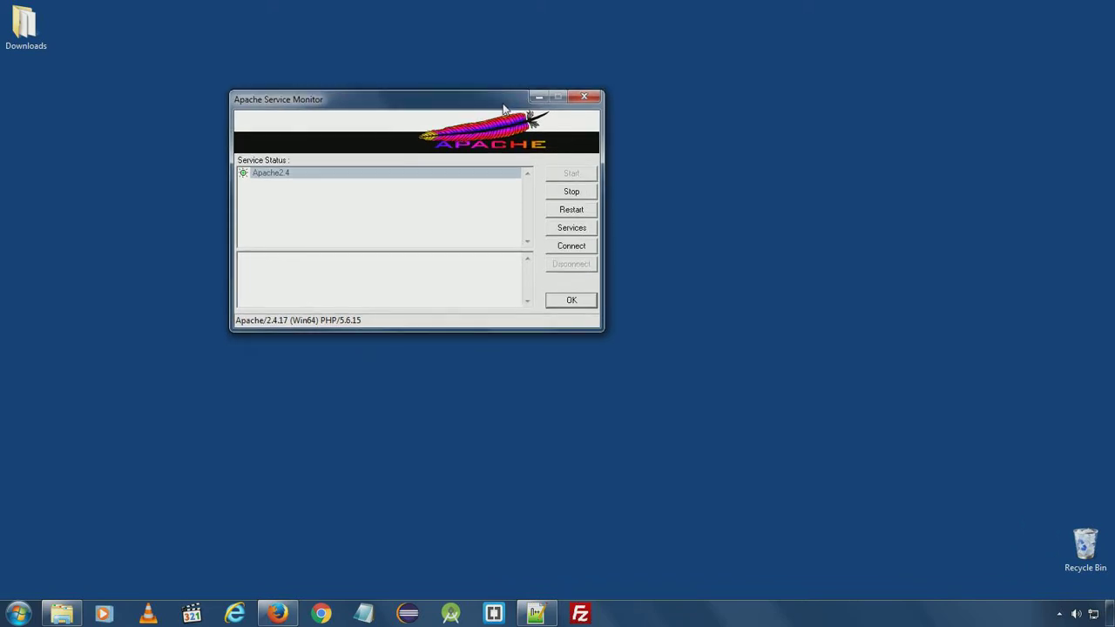
Open httpd.conf from the C:\Apache24\conf folder in Notepad++ and maximise the editor window
{"action": "left_click", "coordinate": [62, 614]}
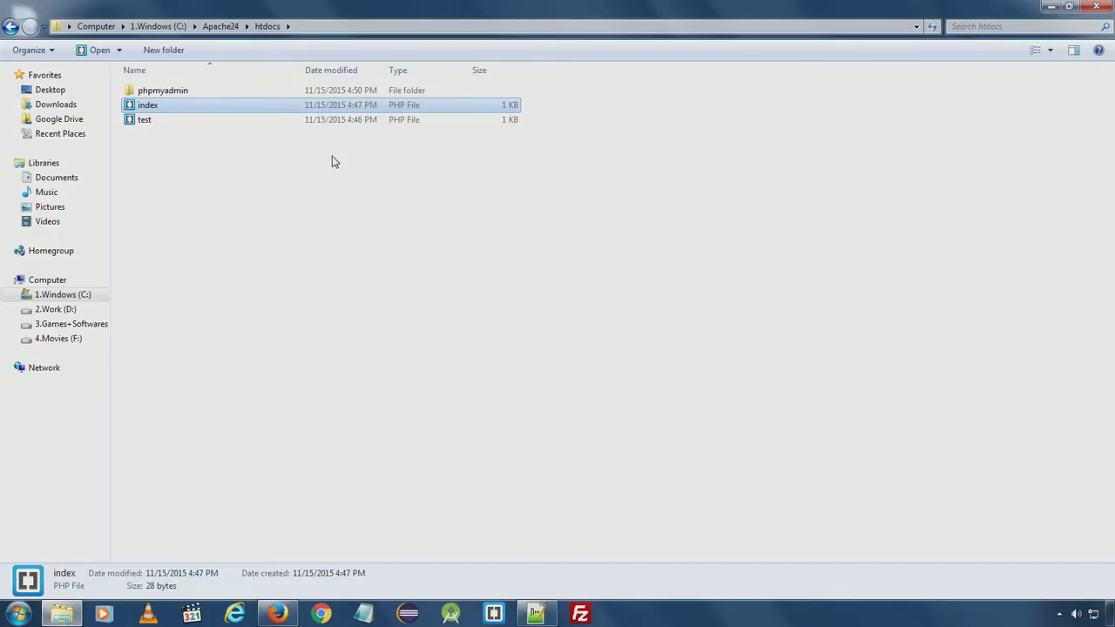
{"action": "left_click", "coordinate": [222, 26]}
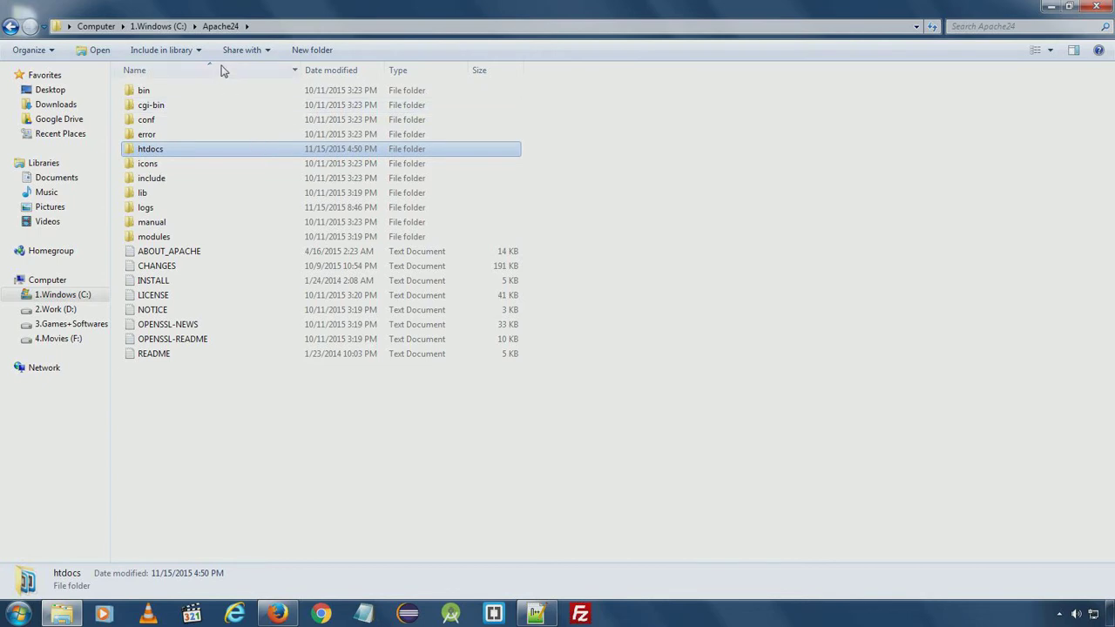
{"action": "double_click", "coordinate": [150, 121]}
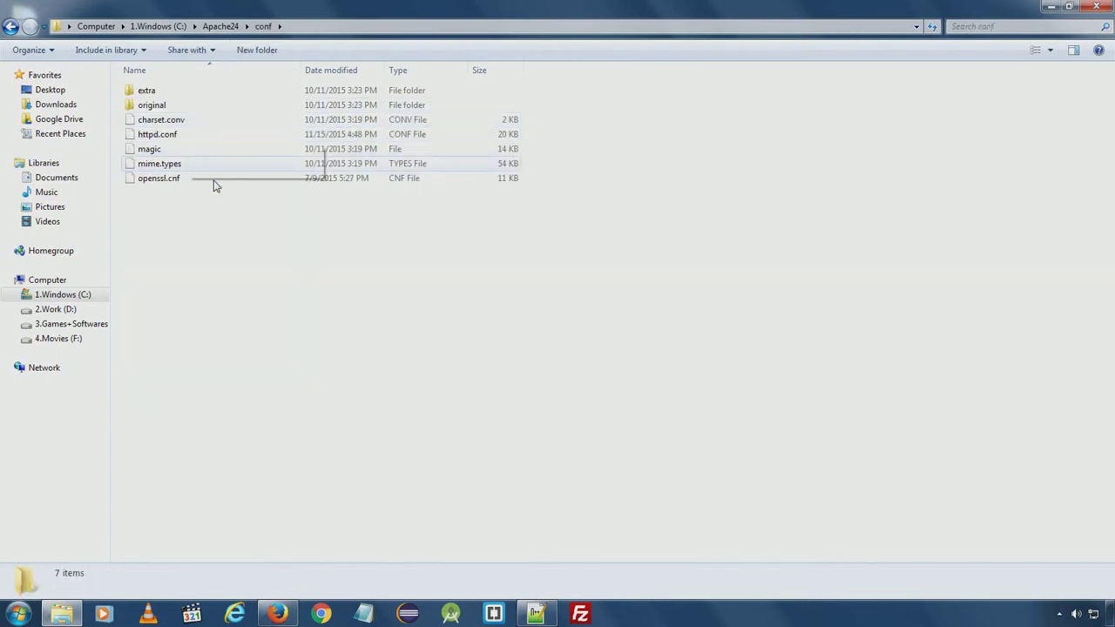
{"action": "left_click", "coordinate": [158, 142]}
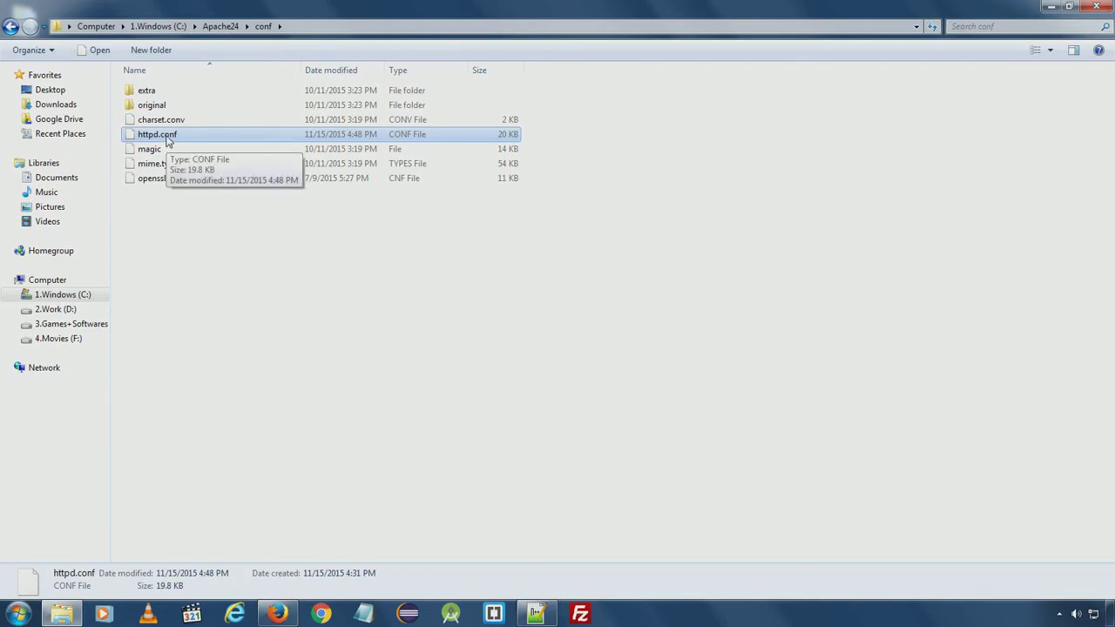
{"action": "right_click", "coordinate": [168, 142]}
{"action": "left_click", "coordinate": [209, 194]}
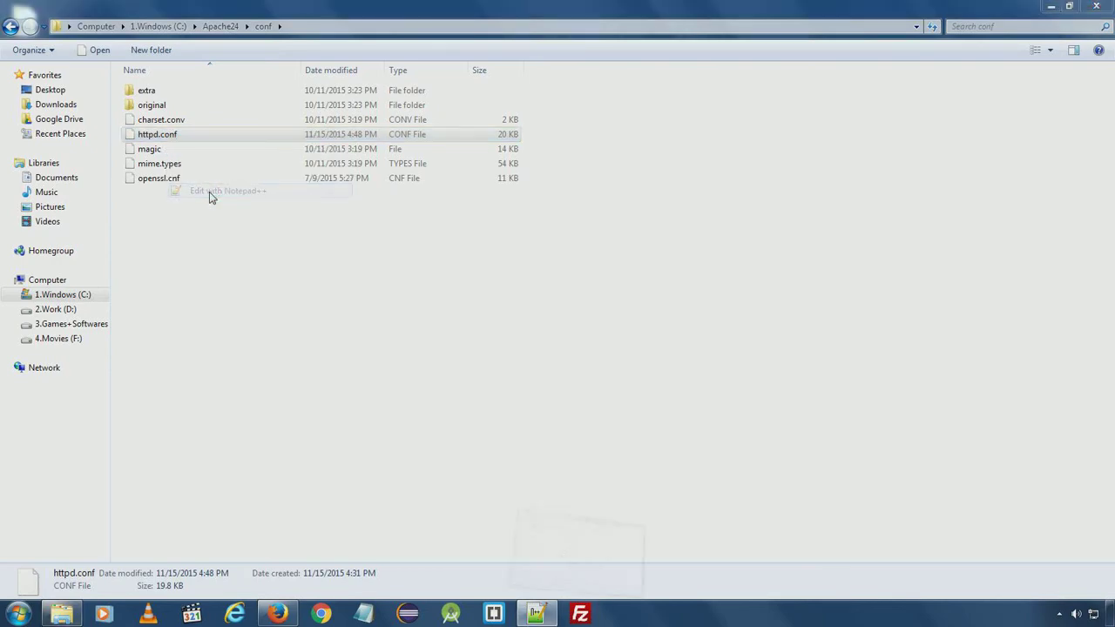
{"action": "double_click", "coordinate": [660, 42]}
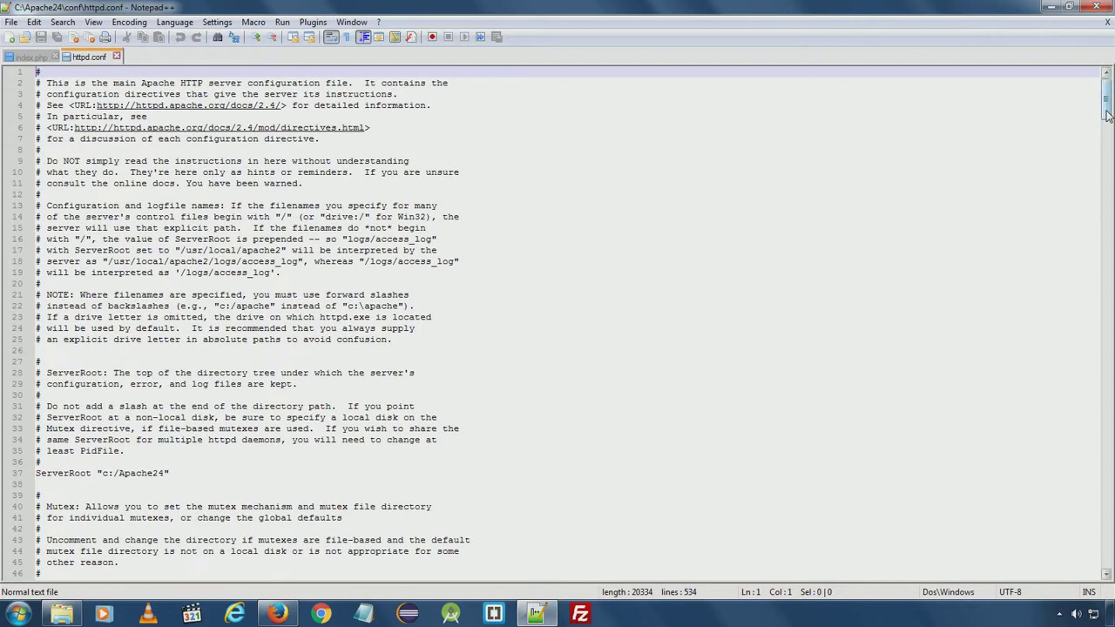
Examine the ServerRoot path and the Listen port directive in httpd.conf
{"action": "left_click_drag", "start_coordinate": [1108, 116], "coordinate": [1107, 120]}
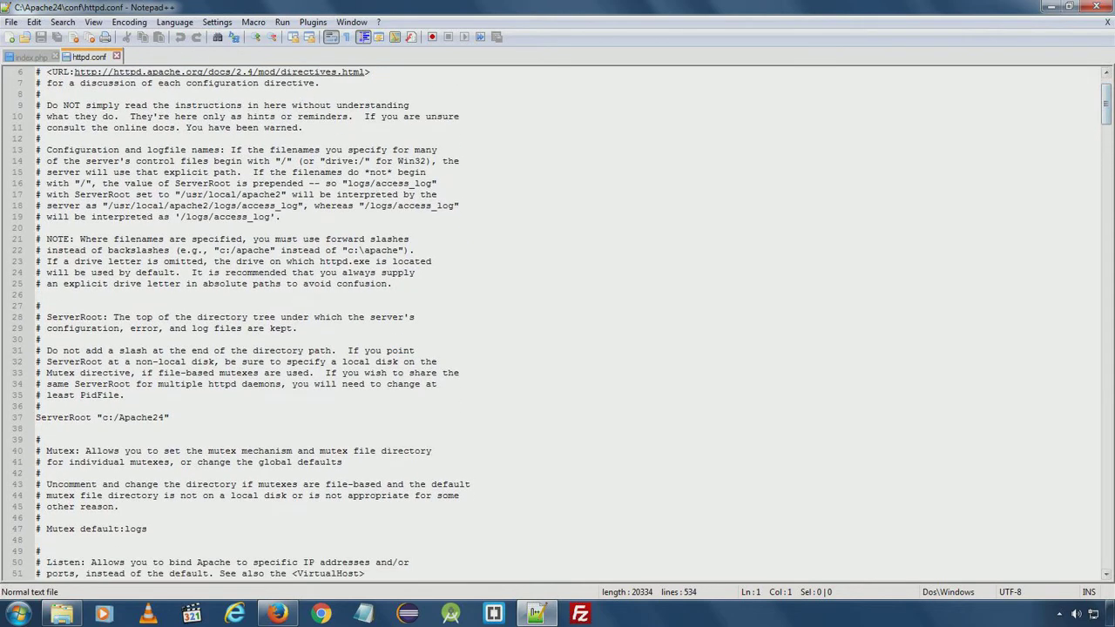
{"action": "double_click", "coordinate": [70, 418]}
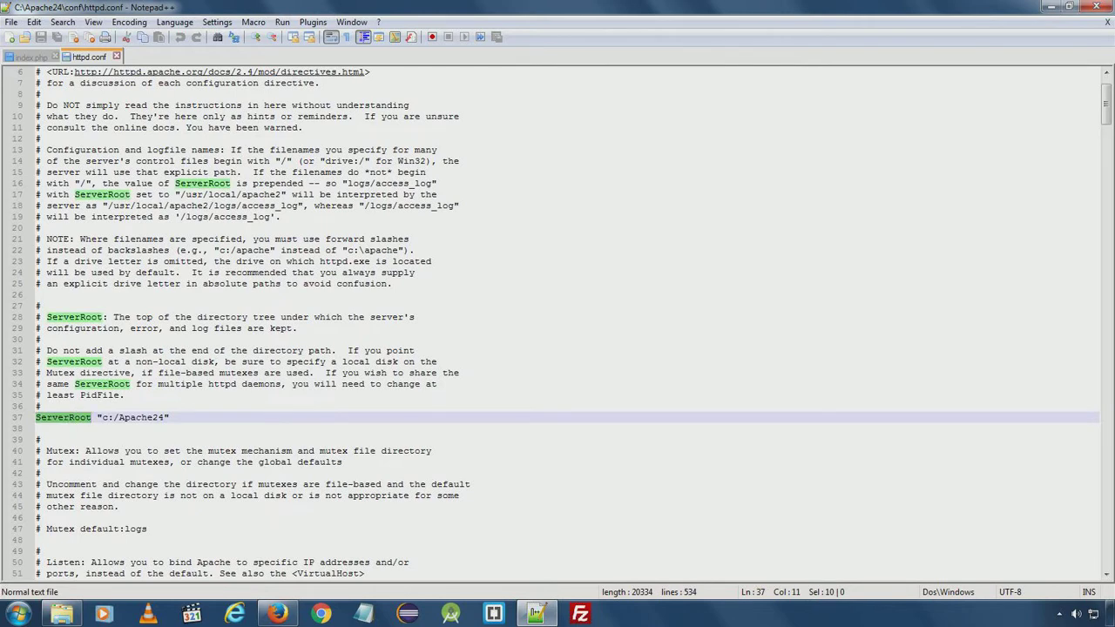
{"action": "double_click", "coordinate": [145, 421]}
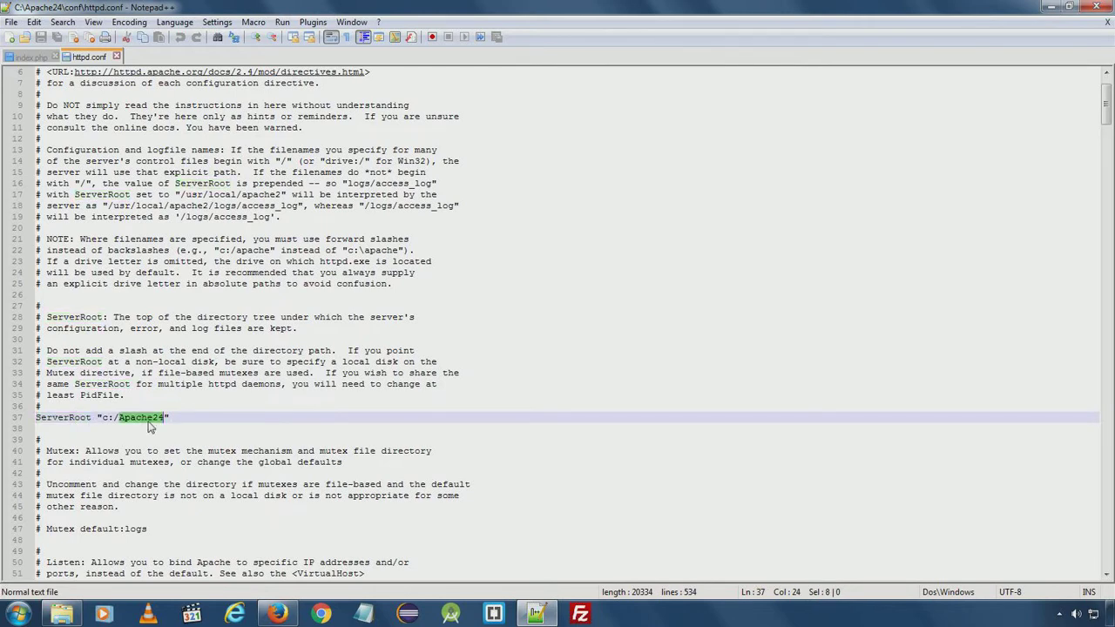
{"action": "scroll", "coordinate": [557, 322], "scroll_direction": "down", "scroll_amount": 5}
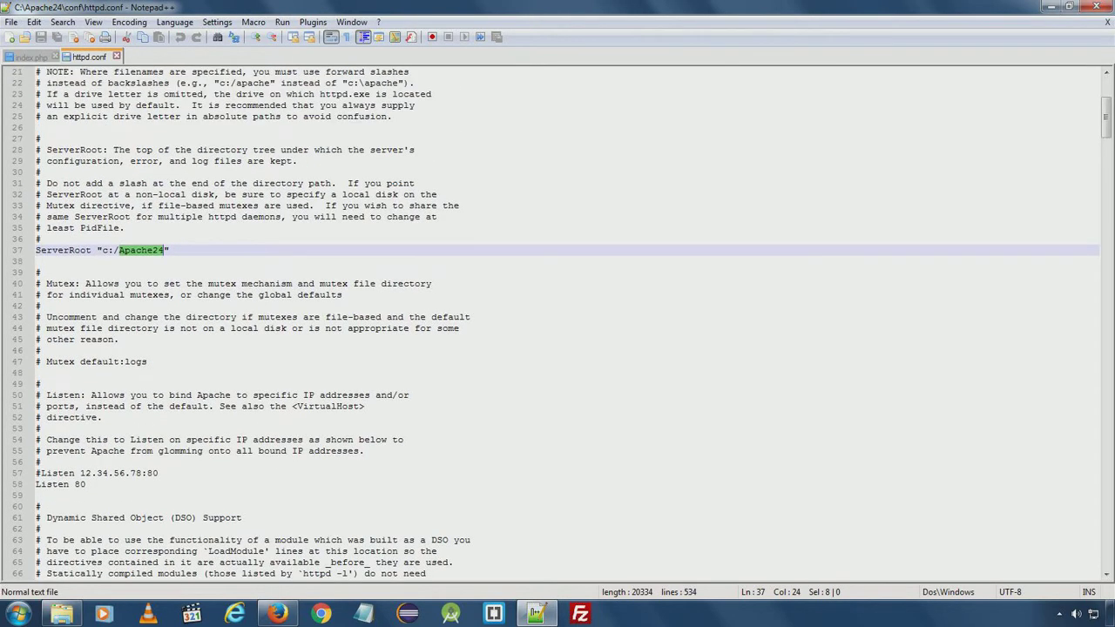
{"action": "double_click", "coordinate": [70, 485]}
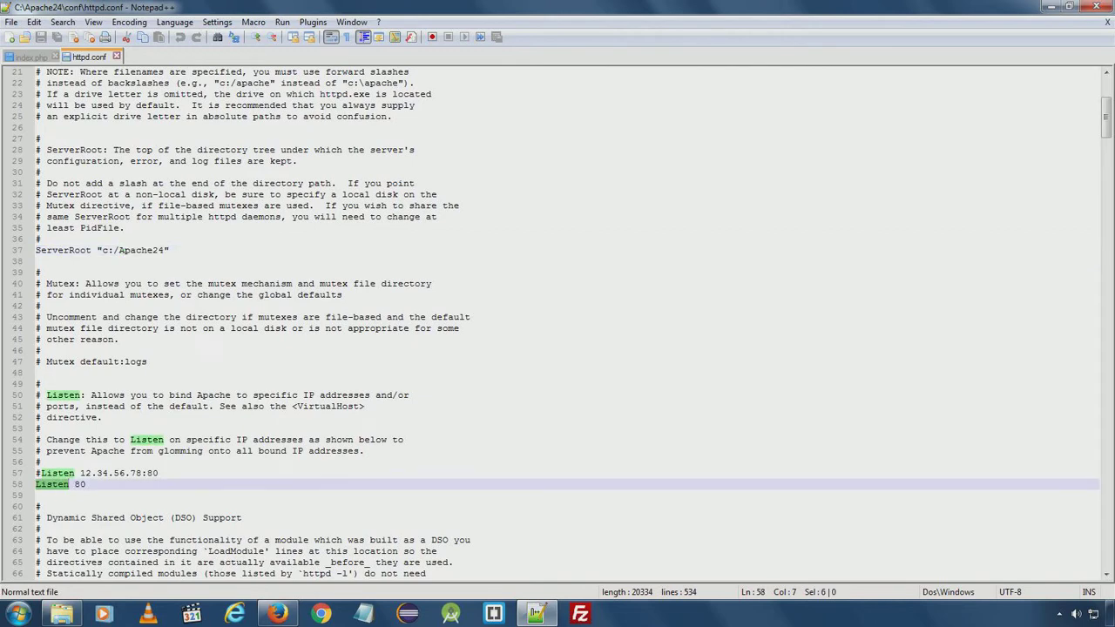
Review the module list, the main server settings, the DocumentRoot directive and the DirectoryIndex section of httpd.conf
{"action": "left_click_drag", "start_coordinate": [1103, 136], "coordinate": [1100, 155]}
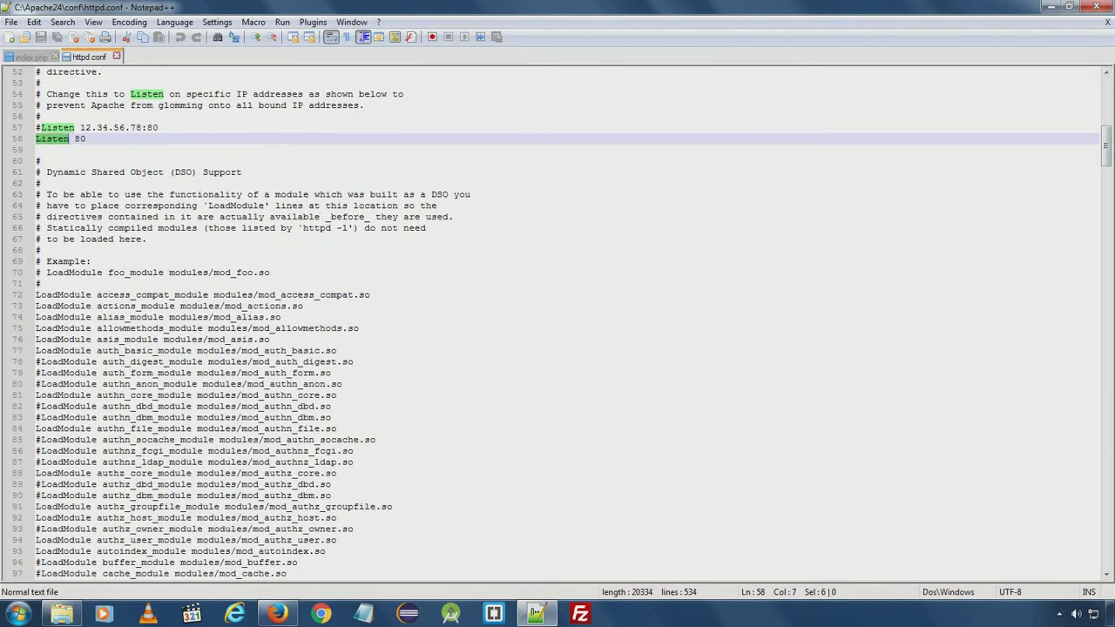
{"action": "left_click_drag", "start_coordinate": [1100, 156], "coordinate": [1089, 284]}
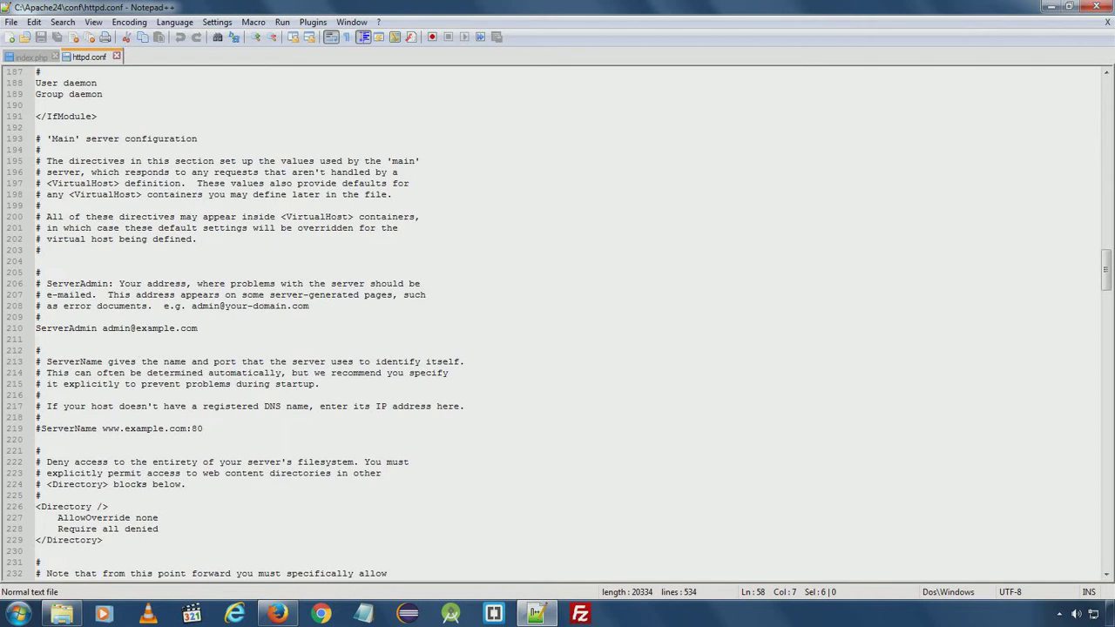
{"action": "left_click_drag", "start_coordinate": [1107, 287], "coordinate": [1107, 323]}
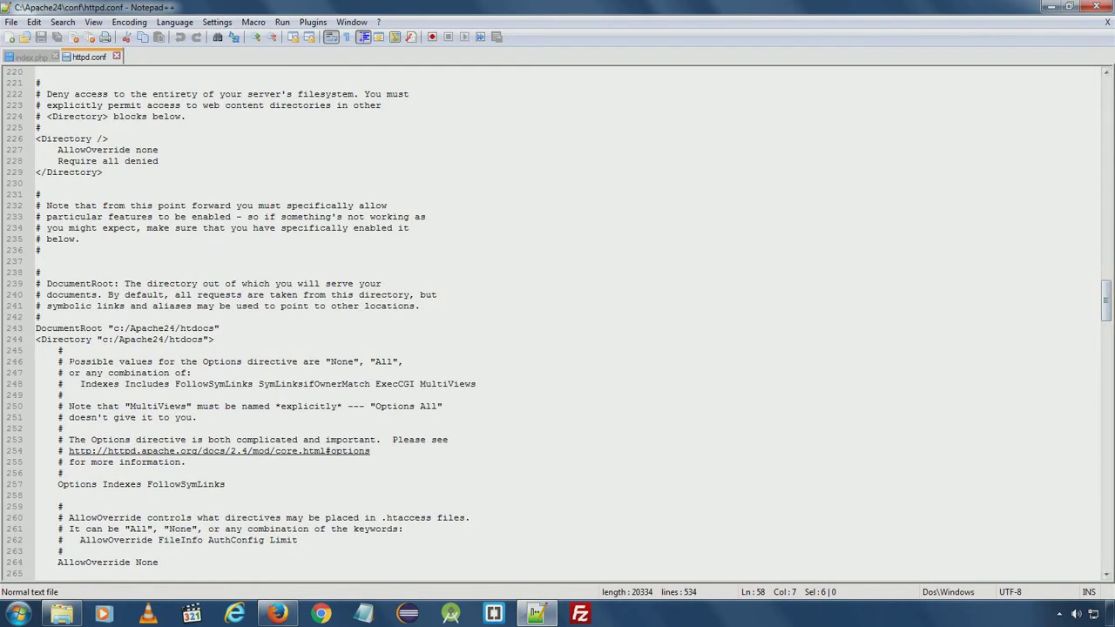
{"action": "double_click", "coordinate": [67, 330]}
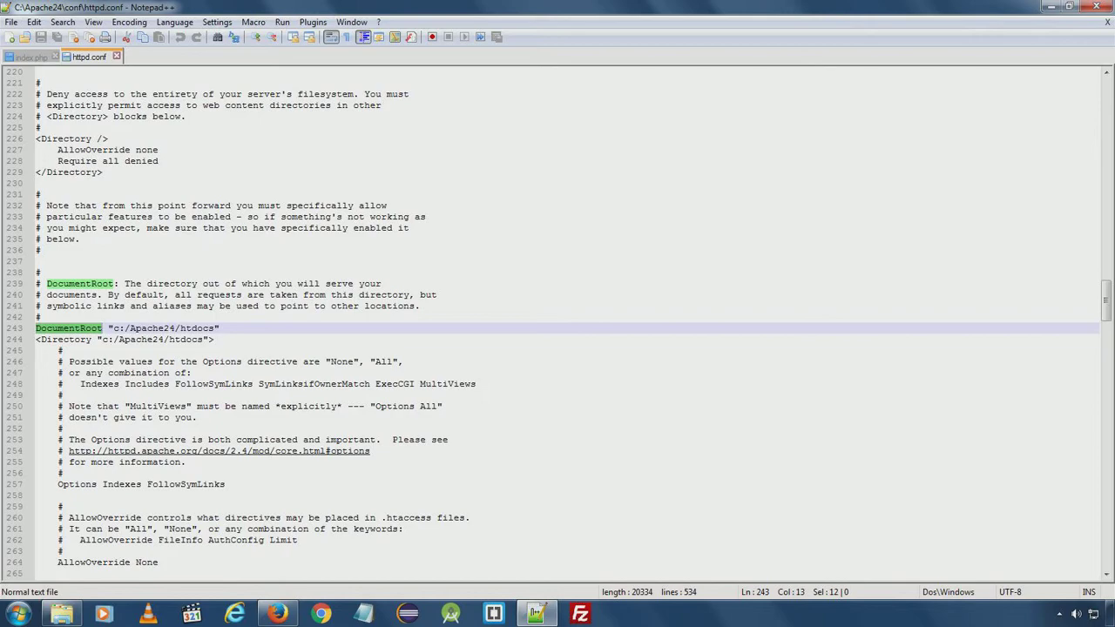
{"action": "left_click", "coordinate": [1107, 348]}
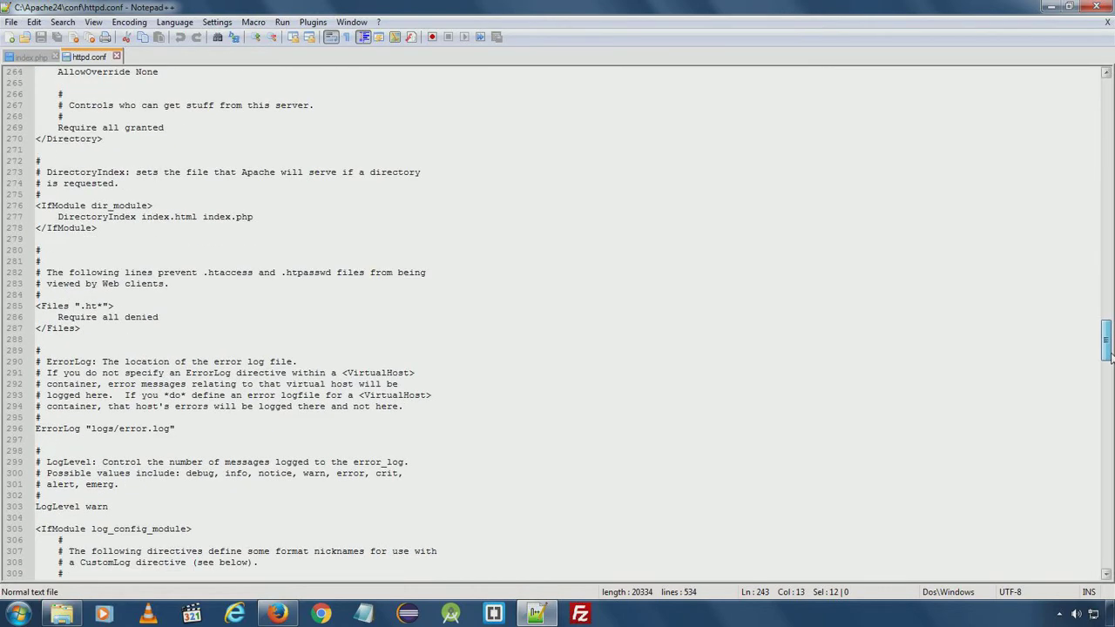
{"action": "left_click_drag", "start_coordinate": [1107, 357], "coordinate": [1107, 319]}
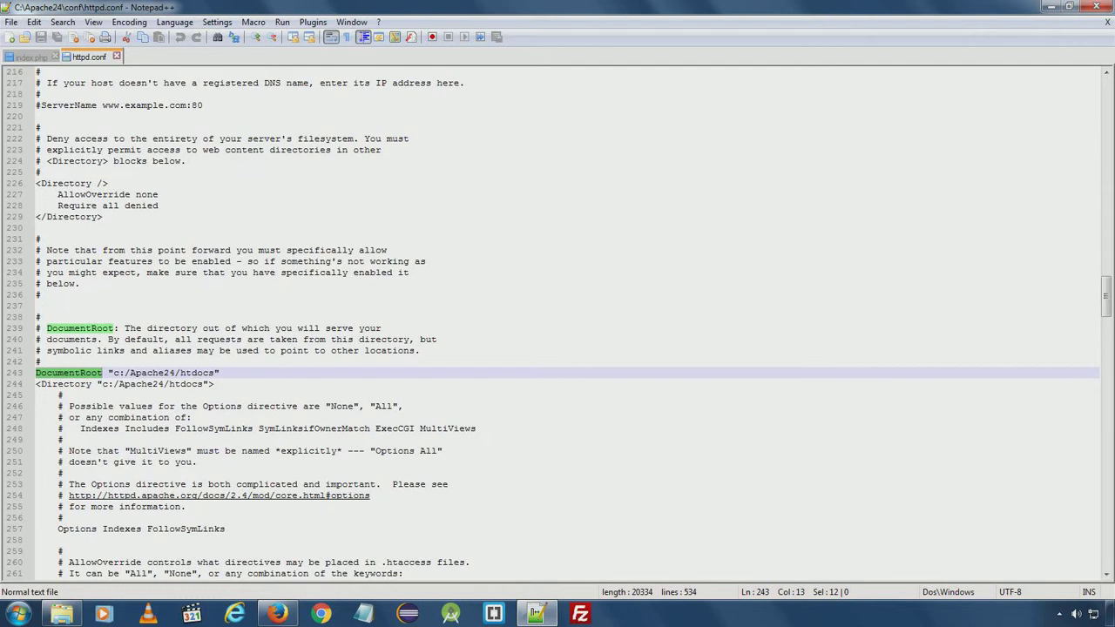
Switch to the file explorer, view the contents of C:\Apache24\htdocs, return to Apache24 and restore the explorer window to a smaller size
{"action": "left_click", "coordinate": [61, 614]}
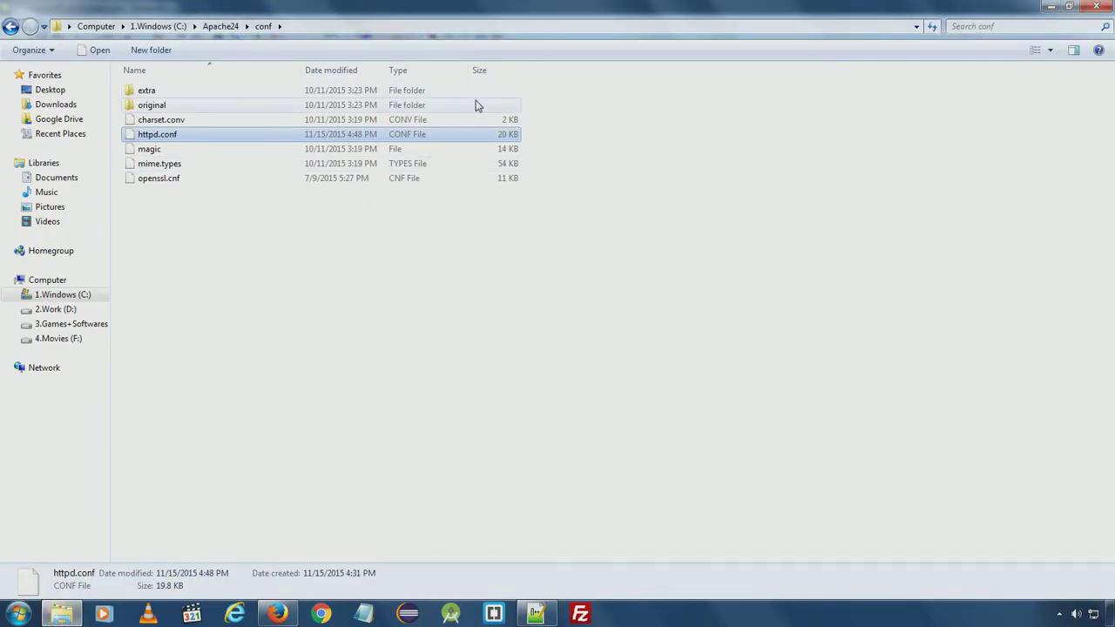
{"action": "left_click", "coordinate": [220, 26]}
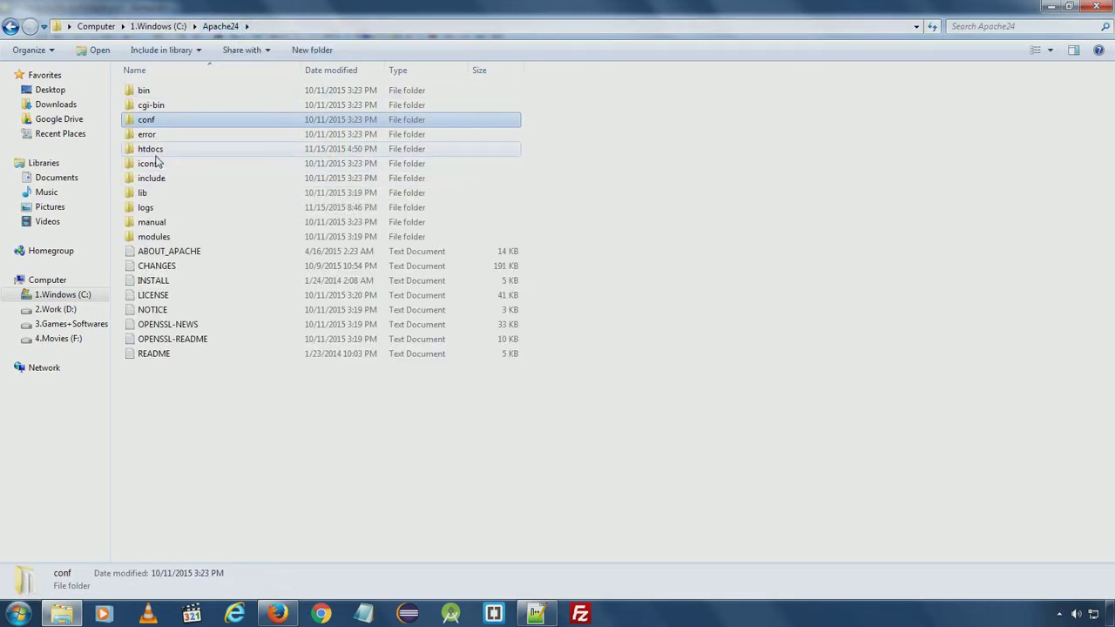
{"action": "double_click", "coordinate": [157, 153]}
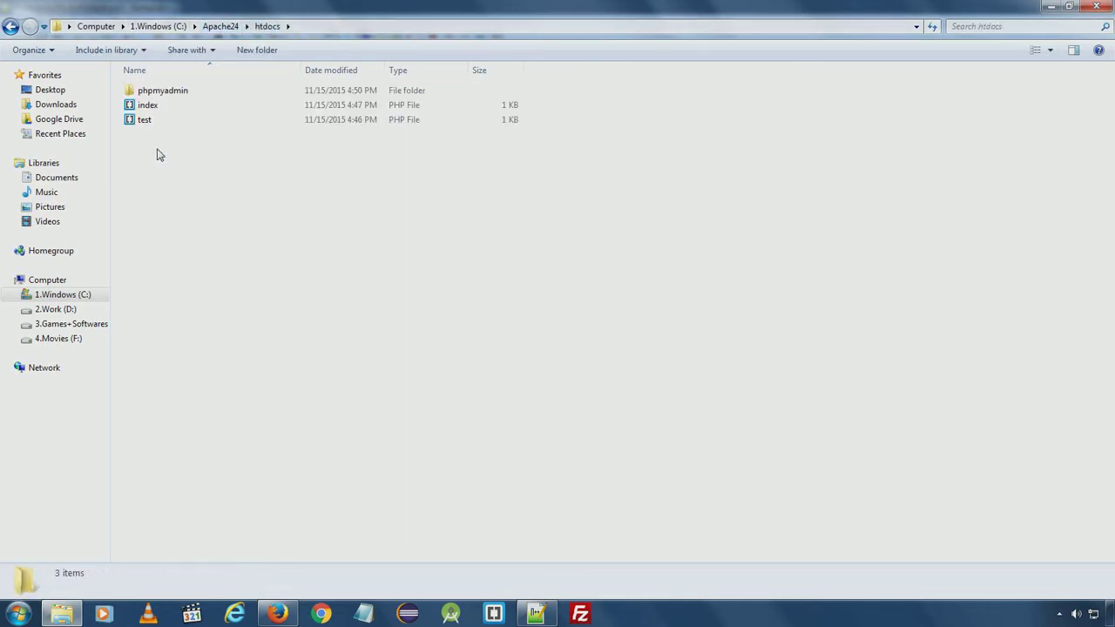
{"action": "left_click", "coordinate": [234, 26]}
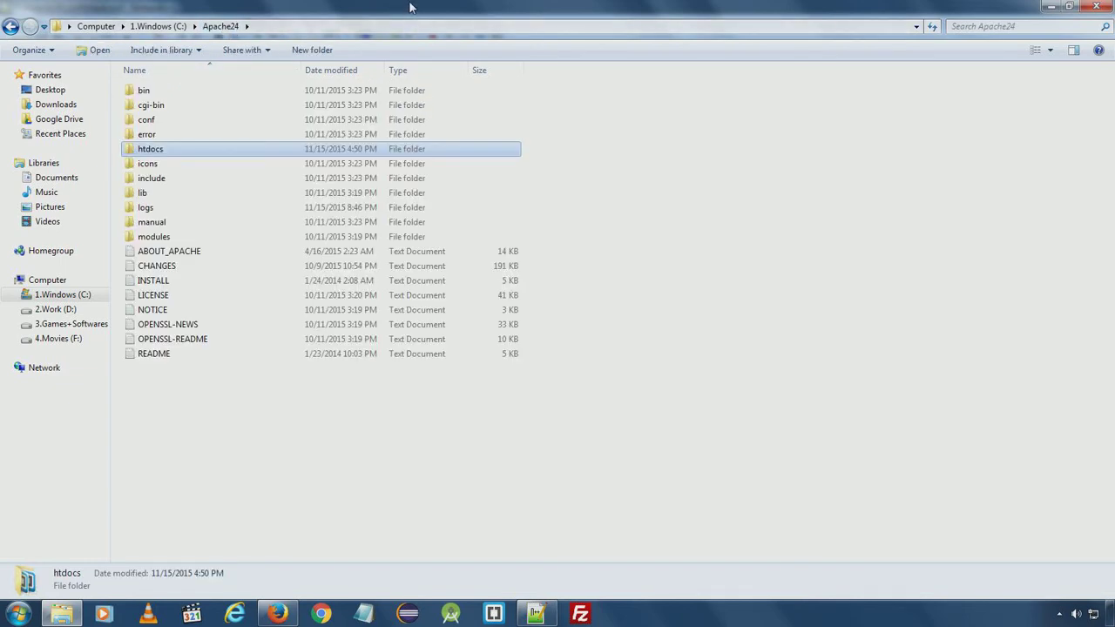
{"action": "double_click", "coordinate": [262, 7]}
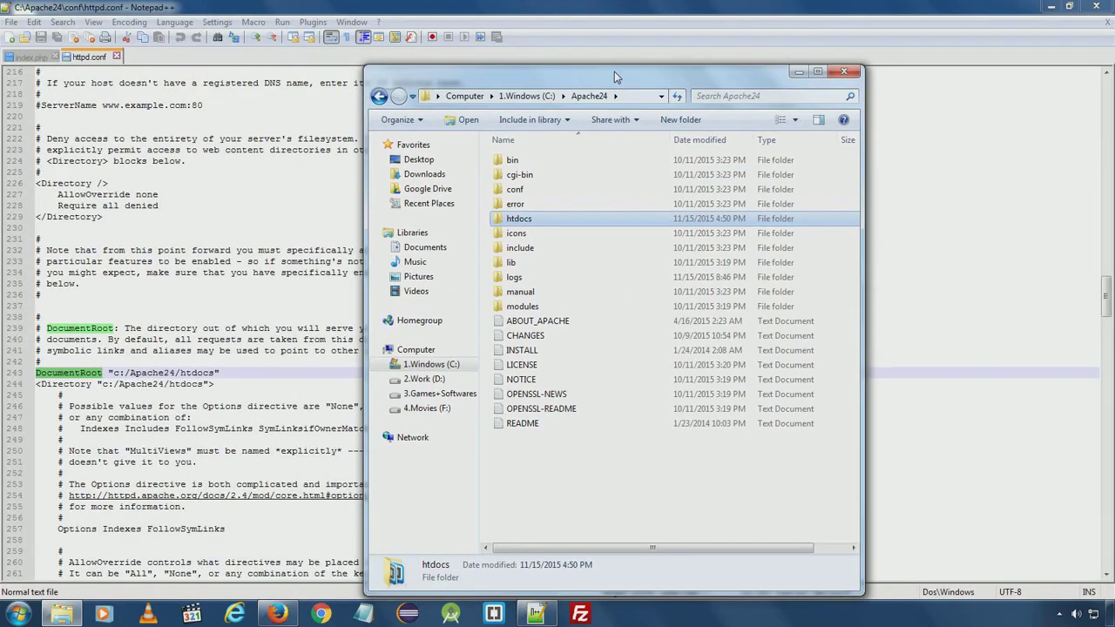
Look at the root of the C: drive, and go back through Apache24 into its htdocs folder
{"action": "left_click", "coordinate": [526, 96]}
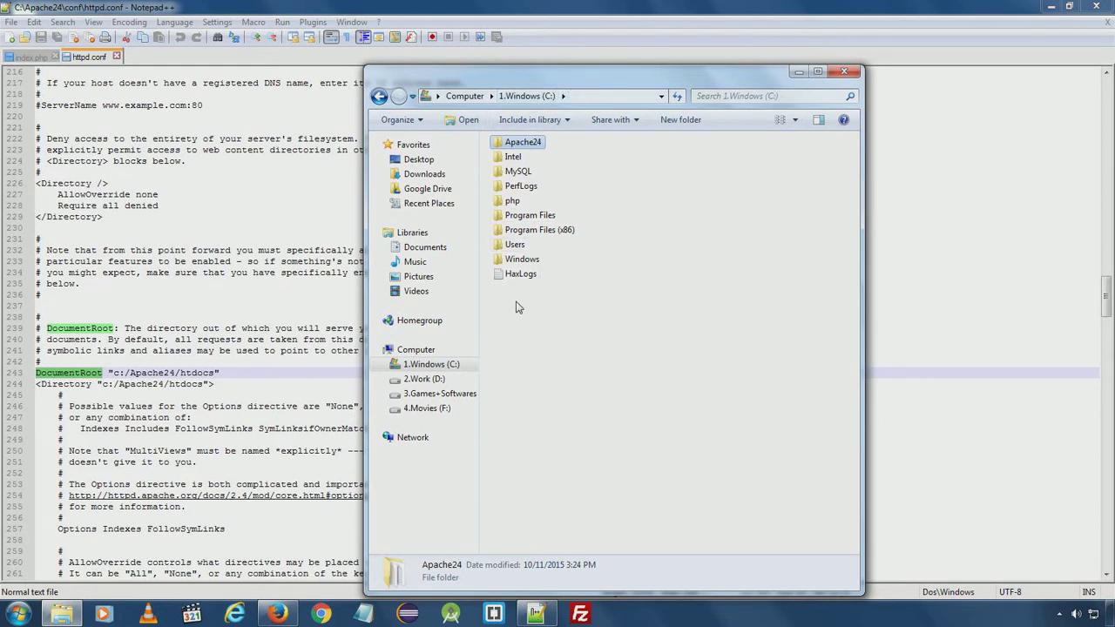
{"action": "double_click", "coordinate": [530, 142]}
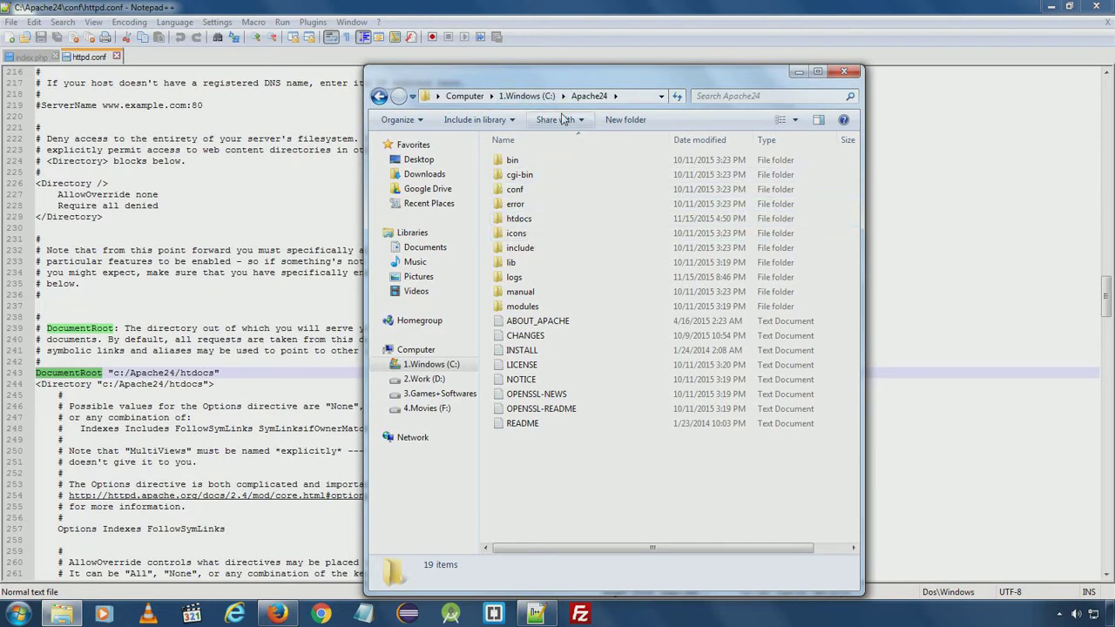
{"action": "left_click", "coordinate": [525, 223]}
{"action": "double_click", "coordinate": [525, 225]}
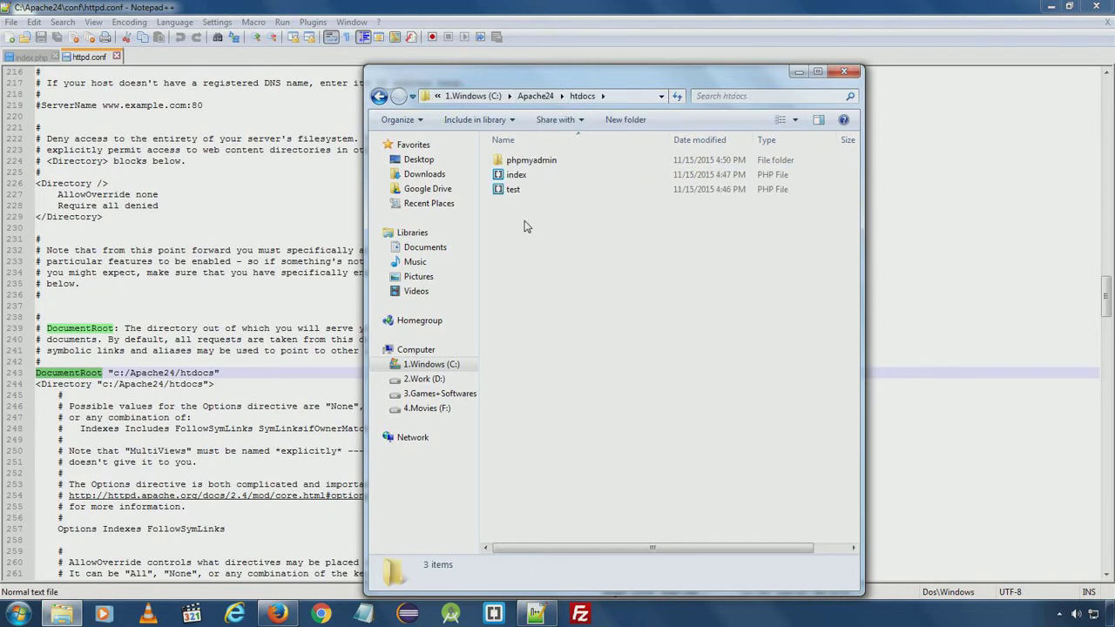
Return to the Apache24 folder and copy the name of its htdocs subfolder without renaming it
{"action": "left_click", "coordinate": [545, 101]}
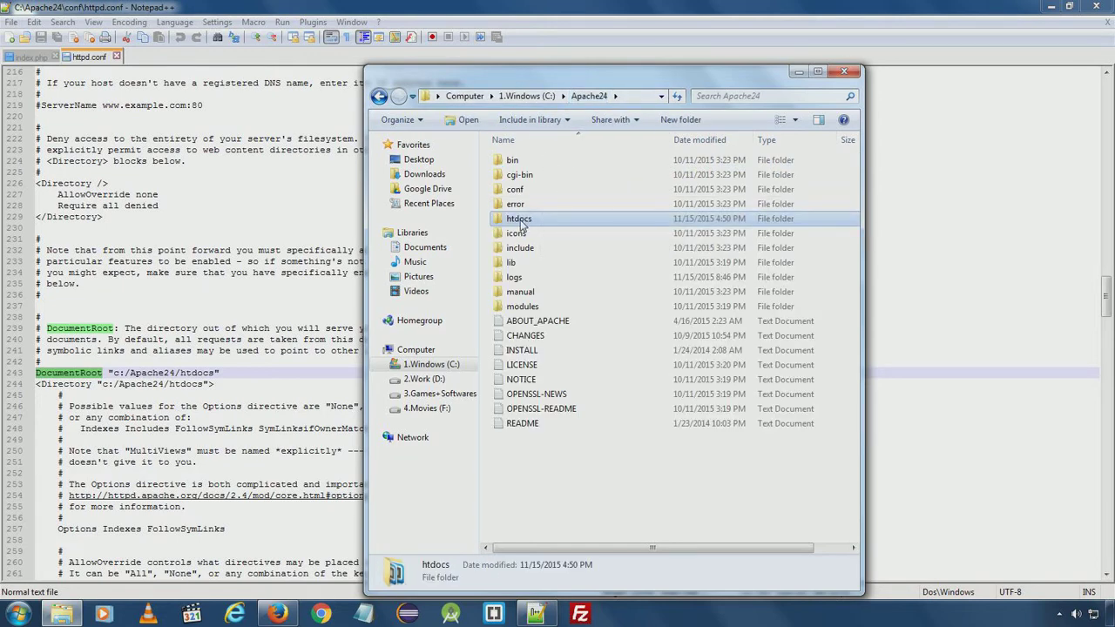
{"action": "left_click", "coordinate": [520, 222]}
{"action": "key", "text": "ctrl+c"}
{"action": "right_click", "coordinate": [525, 221]}
{"action": "left_click", "coordinate": [551, 264]}
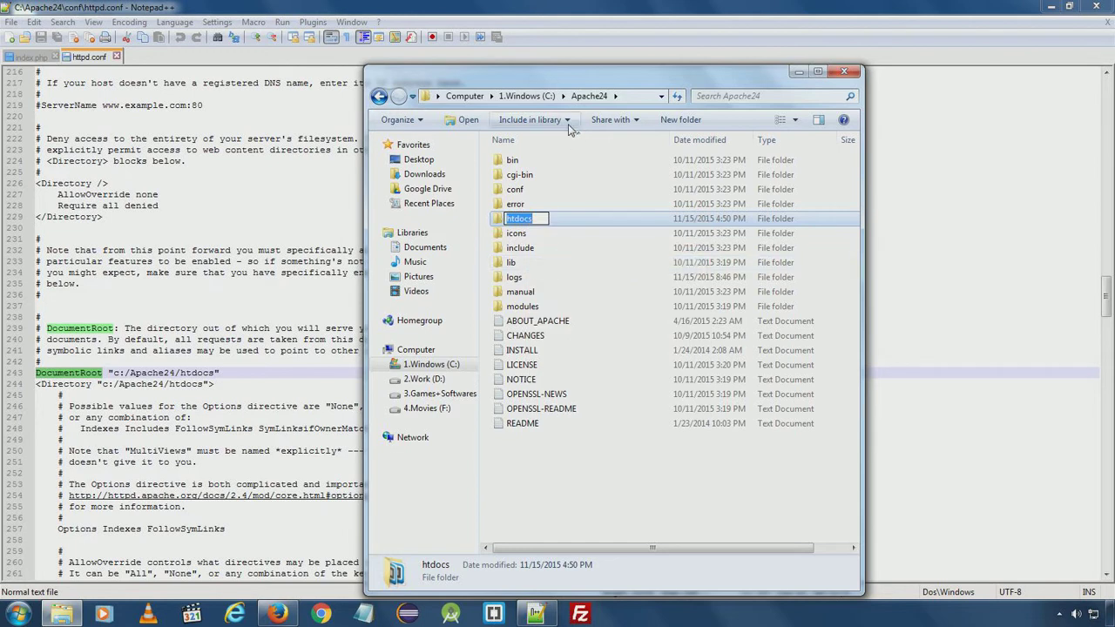
Create a folder named htdocs in the root of the C: drive, reusing the copied name
{"action": "left_click", "coordinate": [527, 96]}
{"action": "right_click", "coordinate": [522, 385]}
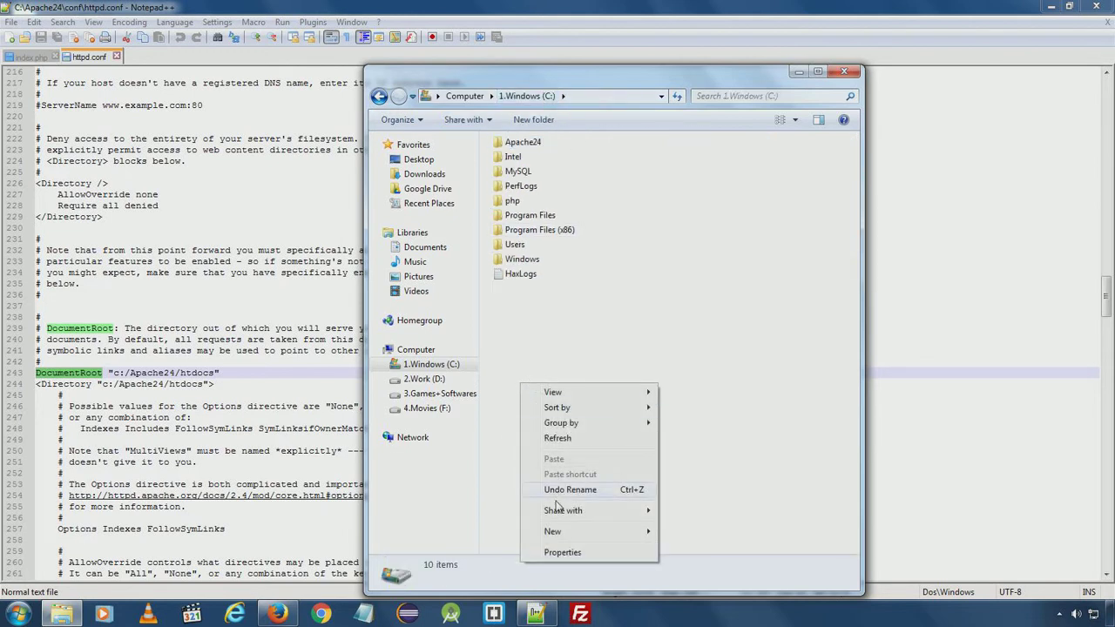
{"action": "mouse_move", "coordinate": [560, 533]}
{"action": "left_click", "coordinate": [676, 531]}
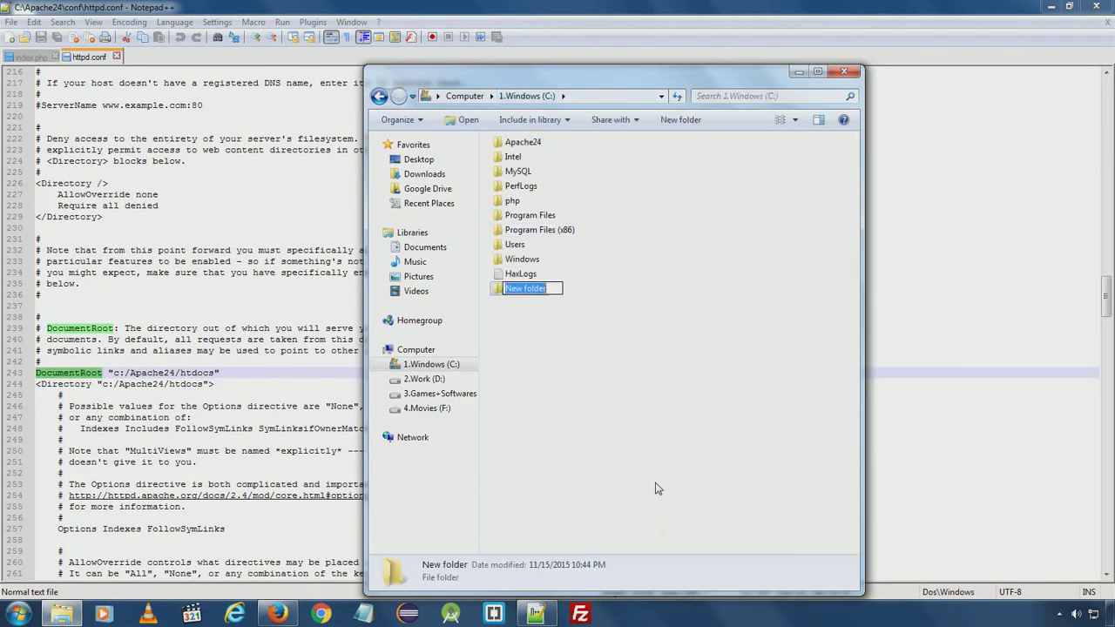
{"action": "key", "text": "ctrl+v"}
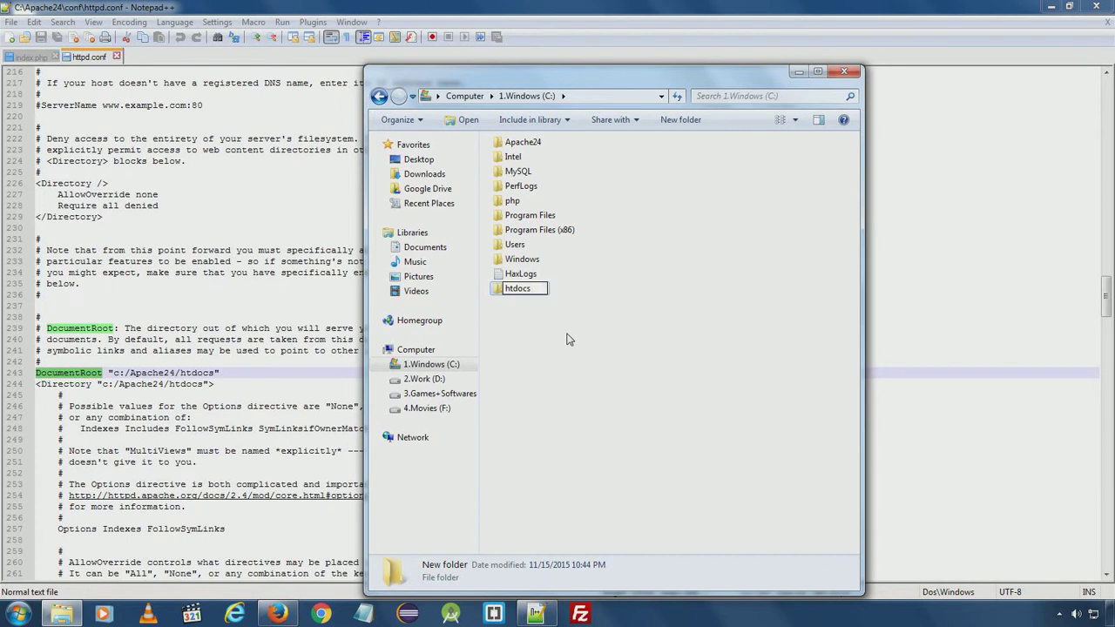
{"action": "left_click", "coordinate": [566, 339]}
Create index.php in C:\htdocs with Notepad++, containing a PHP block that echoes 'My New Home!', and save it
{"action": "left_click", "coordinate": [536, 615]}
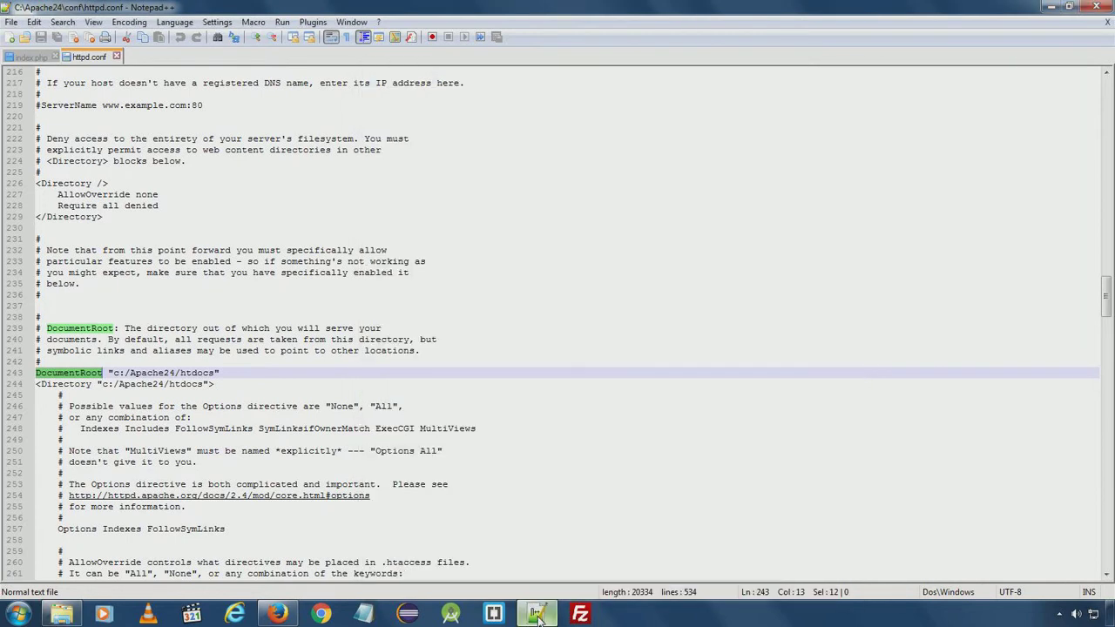
{"action": "left_click", "coordinate": [9, 37]}
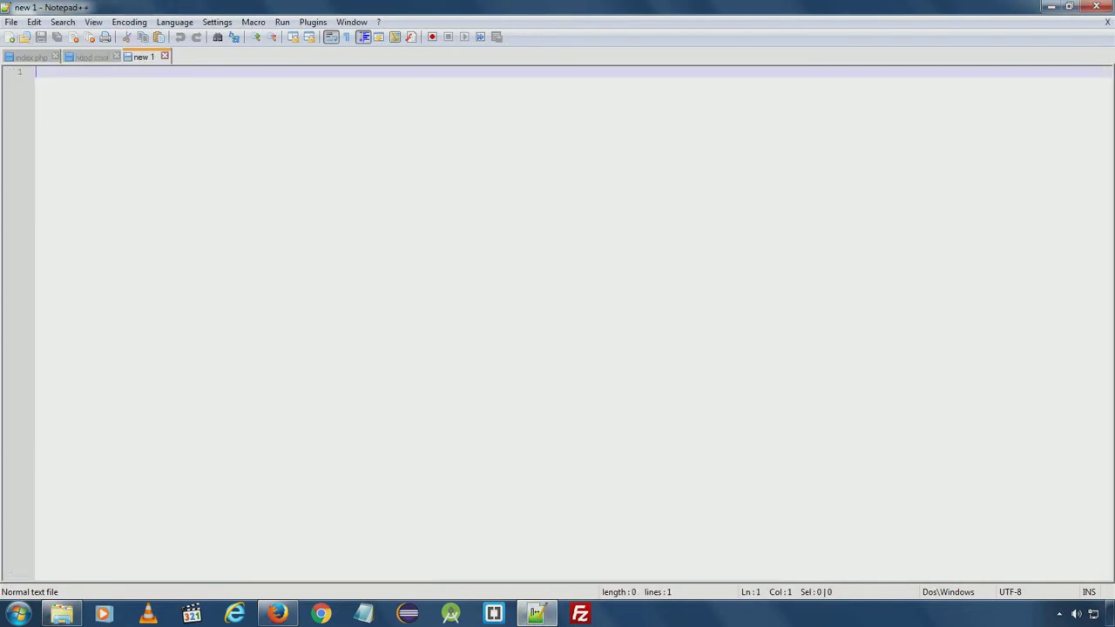
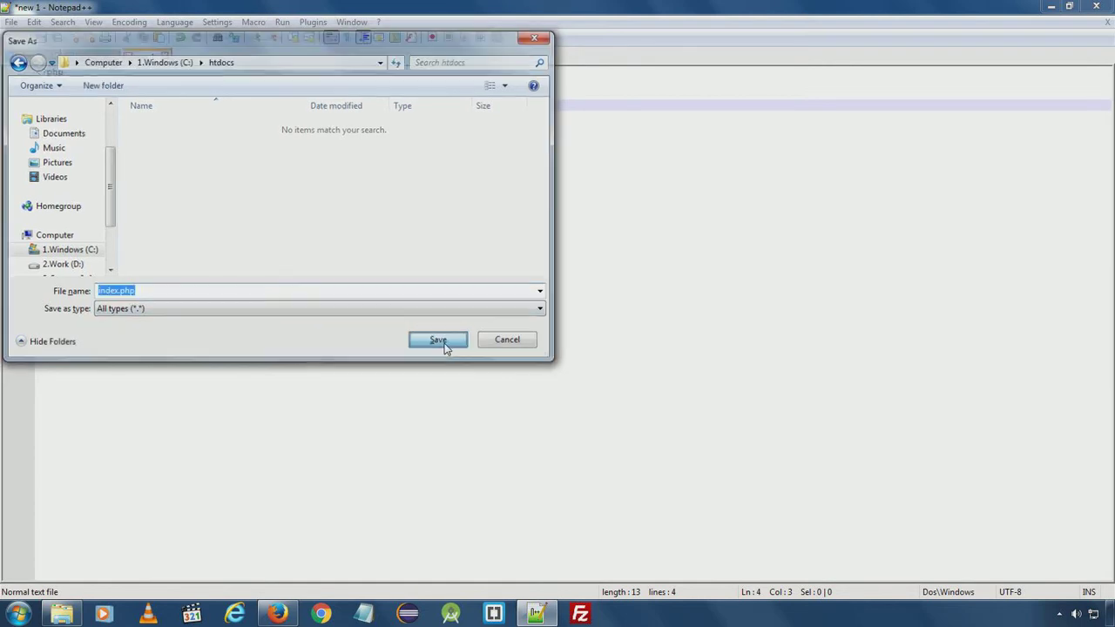
{"action": "type", "text": "echo '';"}
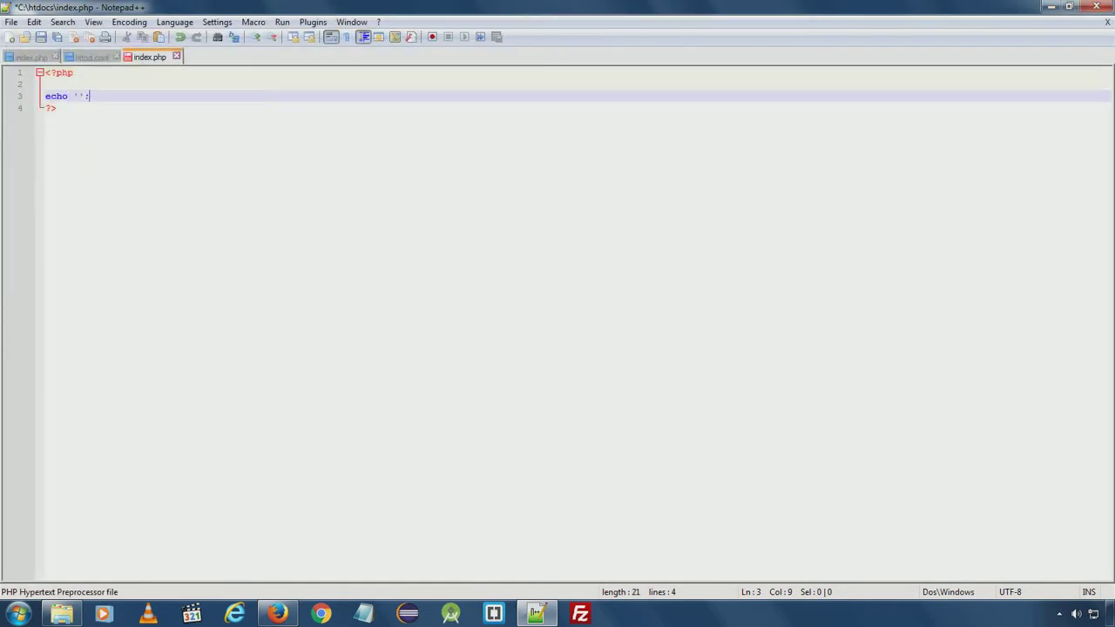
{"action": "key", "text": "Return"}
{"action": "key", "text": "Up"}
{"action": "type", "text": "My New Home"}
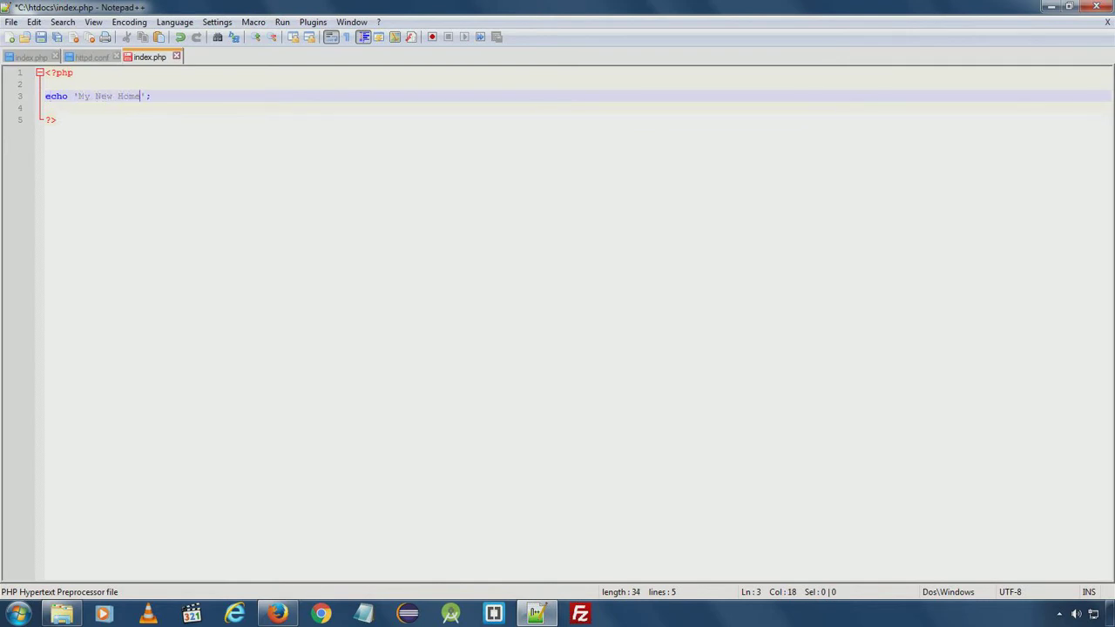
{"action": "left_click", "coordinate": [40, 38]}
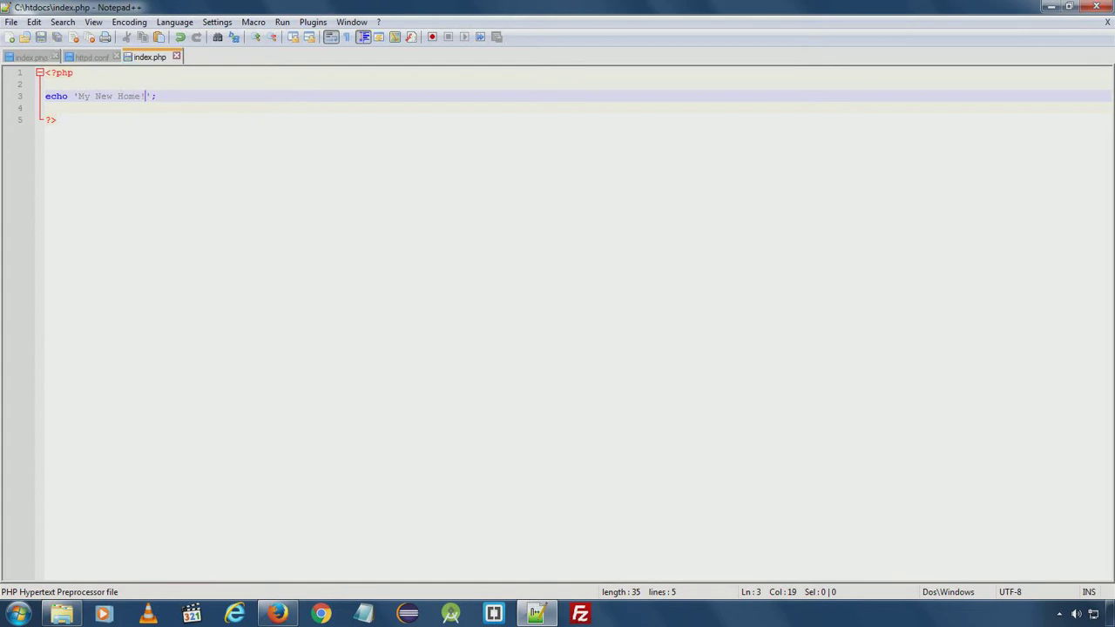
Change the DocumentRoot path in httpd.conf to "c:/htdocs"
{"action": "left_click", "coordinate": [94, 60]}
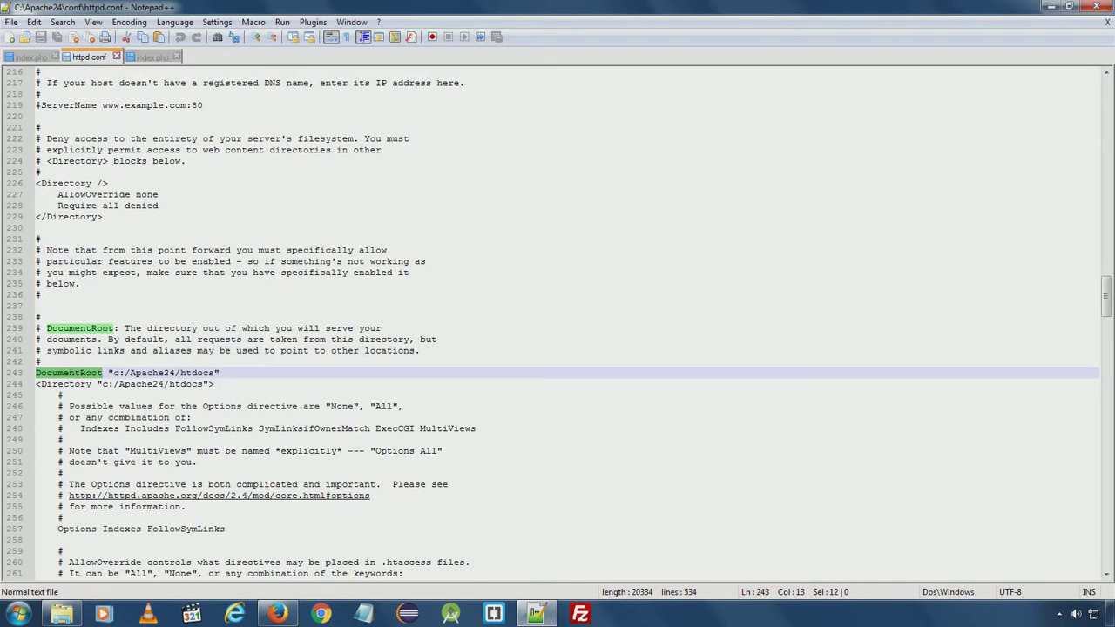
{"action": "double_click", "coordinate": [139, 372]}
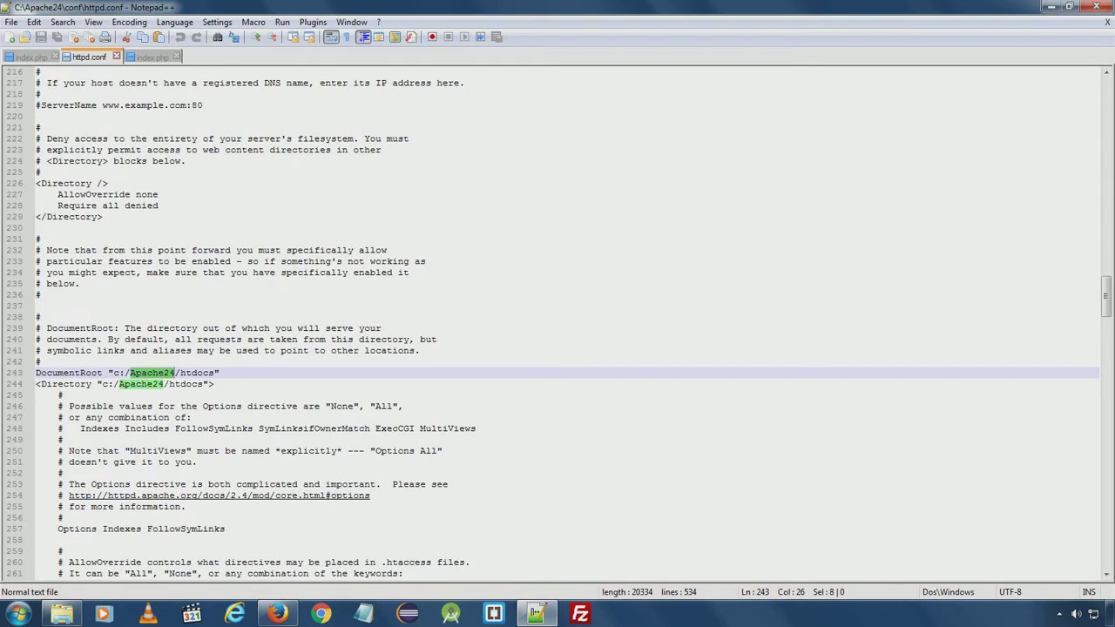
{"action": "key", "text": "Delete"}
{"action": "key", "text": "Delete"}
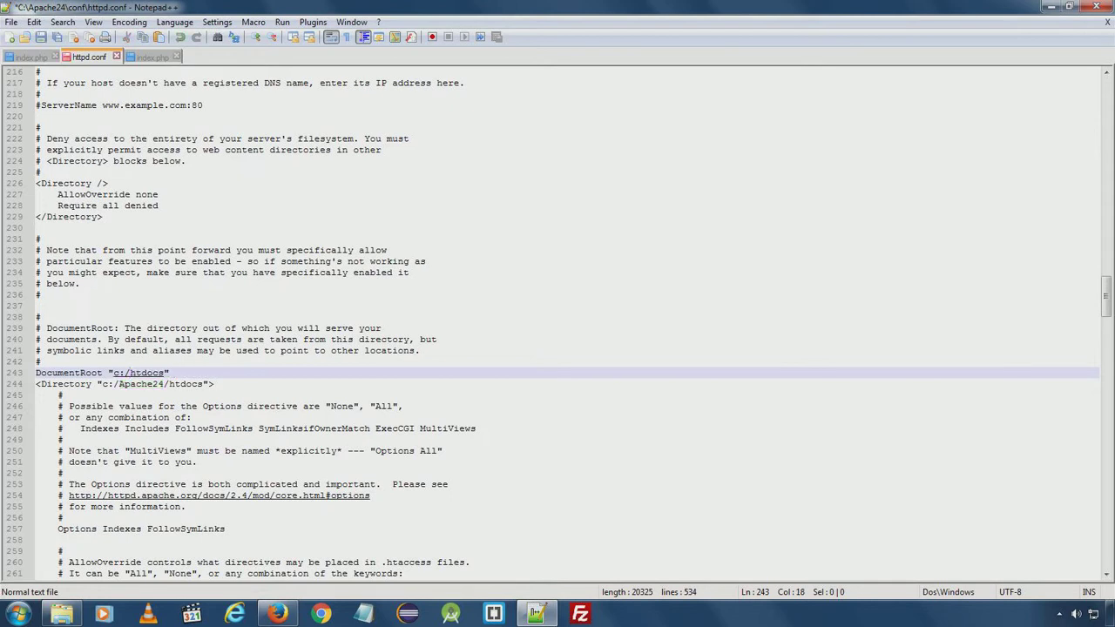
Change the Directory path below DocumentRoot to "c:/htdocs" and save httpd.conf
{"action": "left_click", "coordinate": [114, 385]}
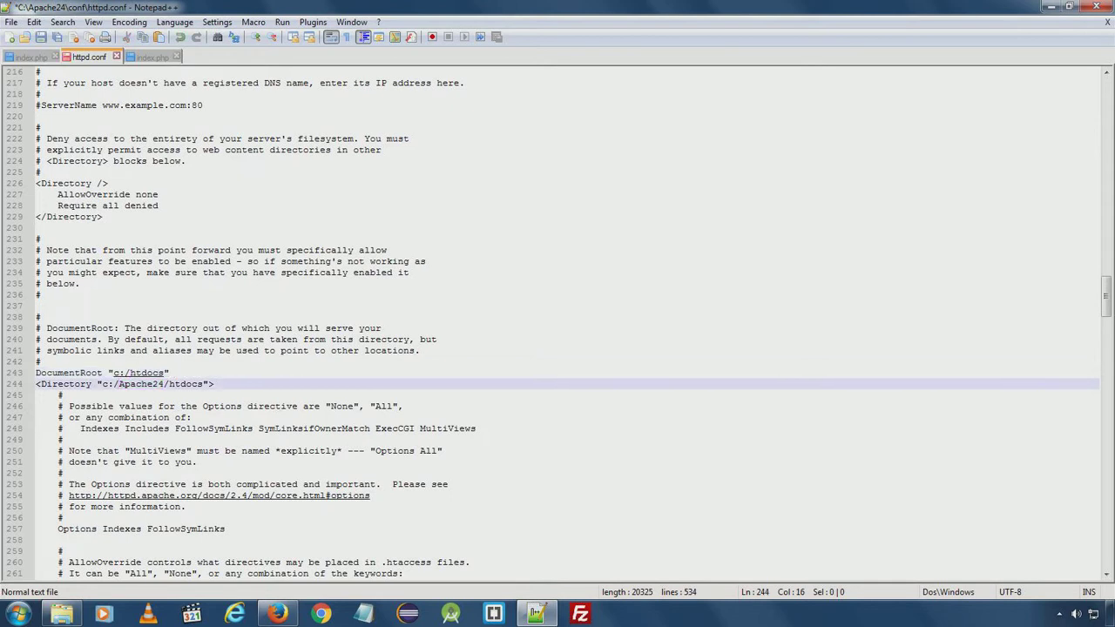
{"action": "key", "text": "Delete"}
{"action": "key", "text": "Delete"}
{"action": "key", "text": "Delete"}
{"action": "key", "text": "Delete"}
{"action": "key", "text": "Delete"}
{"action": "key", "text": "Delete"}
{"action": "key", "text": "Delete"}
{"action": "key", "text": "Delete"}
{"action": "key", "text": "Delete"}
{"action": "left_click", "coordinate": [40, 37]}
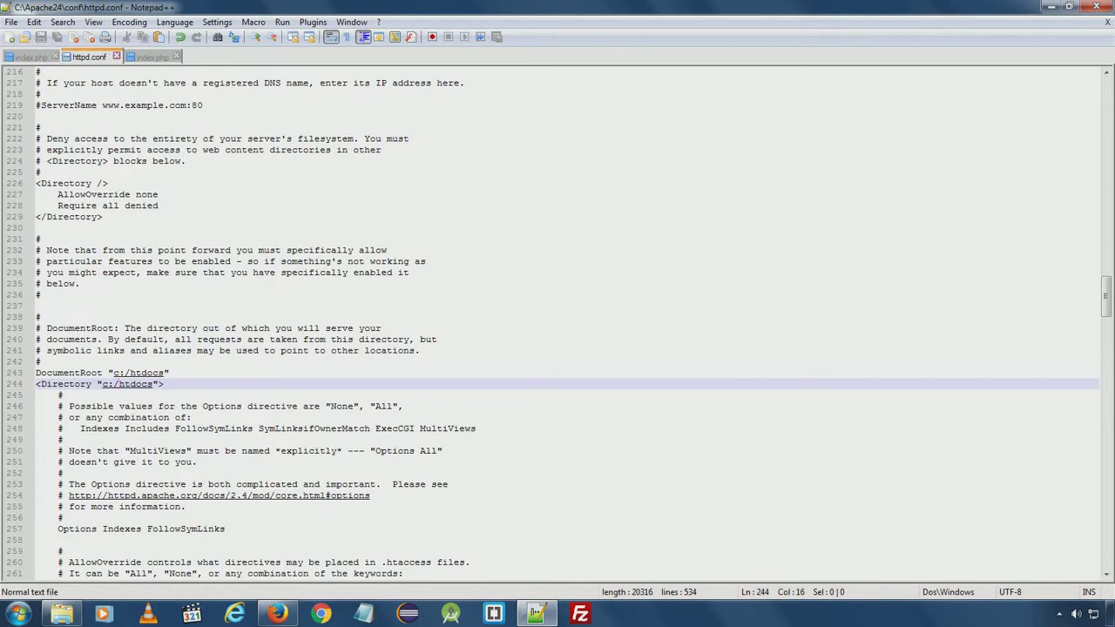
Reload the localhost page in Firefox, and minimise the editor and explorer to place the Apache Service Monitor beside the browser
{"action": "left_click", "coordinate": [278, 614]}
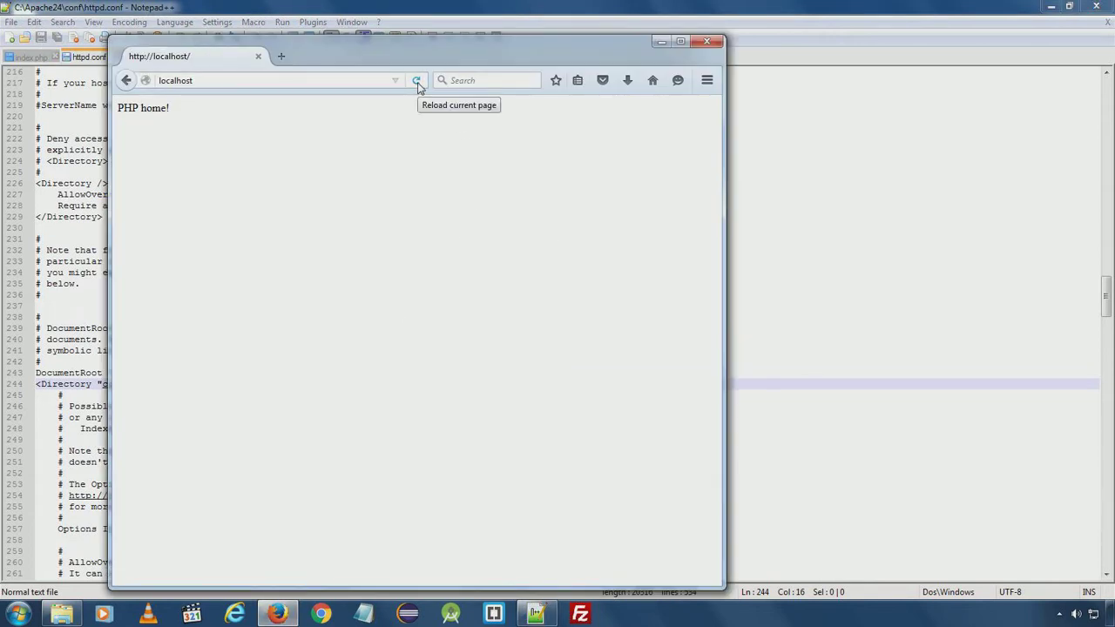
{"action": "left_click", "coordinate": [417, 82]}
{"action": "left_click", "coordinate": [1052, 8]}
{"action": "left_click", "coordinate": [777, 74]}
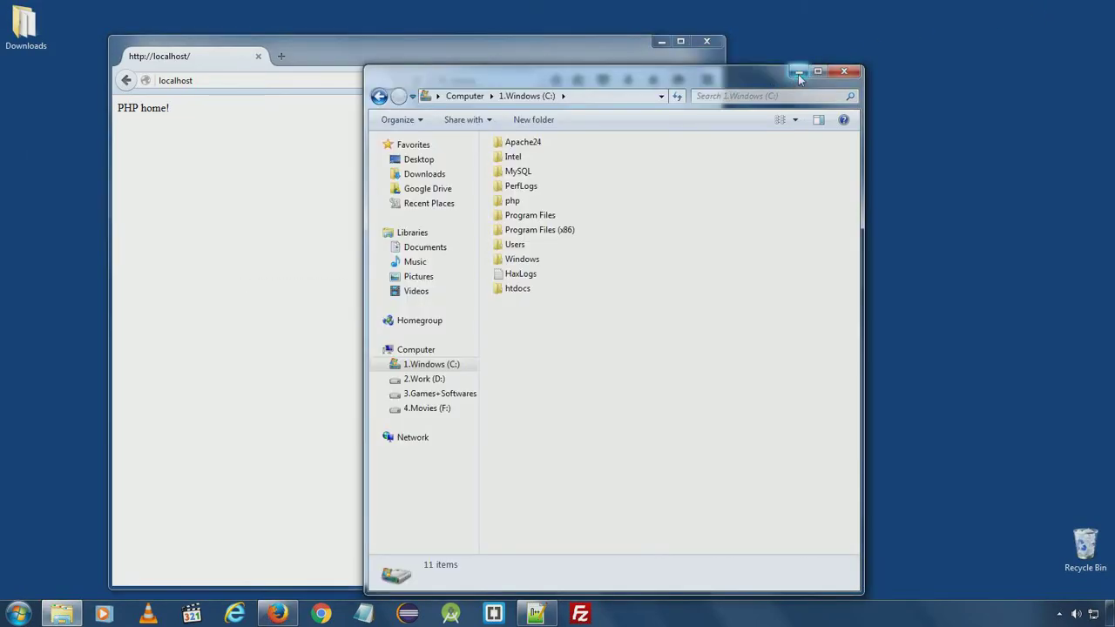
{"action": "left_click", "coordinate": [799, 72]}
{"action": "mouse_move", "coordinate": [614, 78]}
{"action": "left_mouse_down"}
{"action": "mouse_move", "coordinate": [677, 68]}
{"action": "mouse_move", "coordinate": [622, 85]}
{"action": "left_mouse_up"}
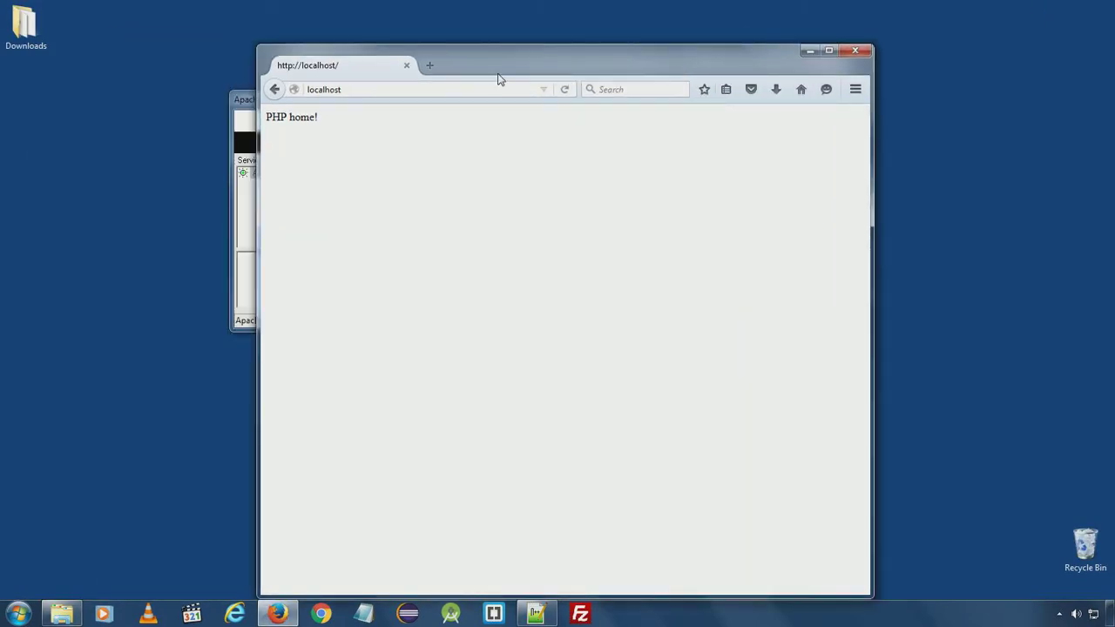
{"action": "left_click_drag", "start_coordinate": [498, 80], "coordinate": [614, 71]}
{"action": "left_click_drag", "start_coordinate": [322, 100], "coordinate": [145, 173]}
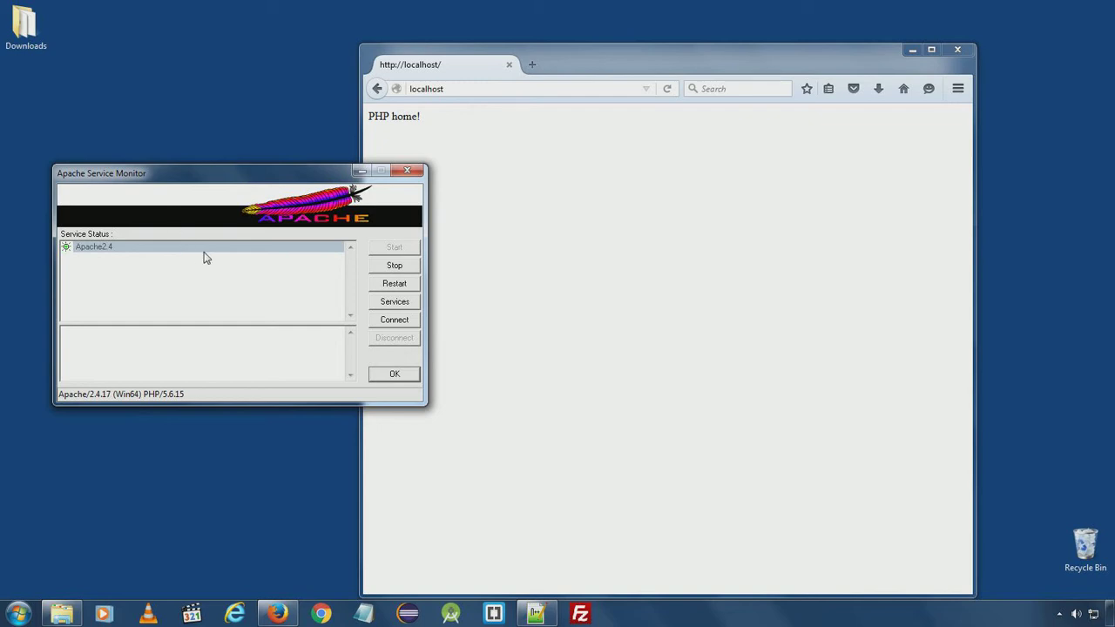
Restart the Apache2.4 service, and reopen the Apache Service Monitor beside the browser window
{"action": "left_click", "coordinate": [380, 290]}
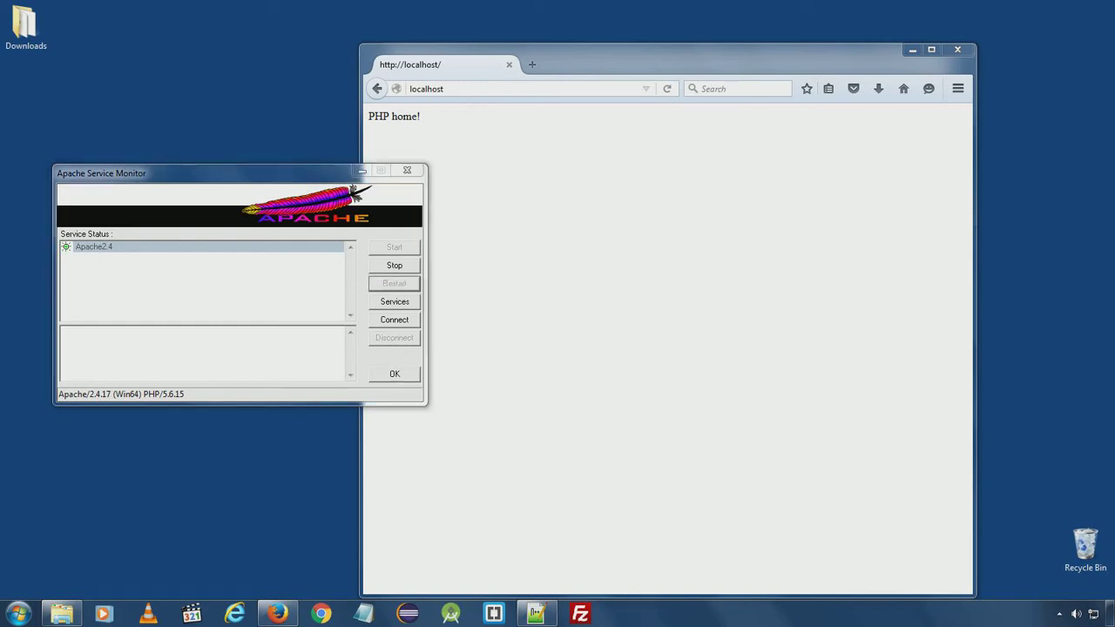
{"action": "key", "text": "Escape"}
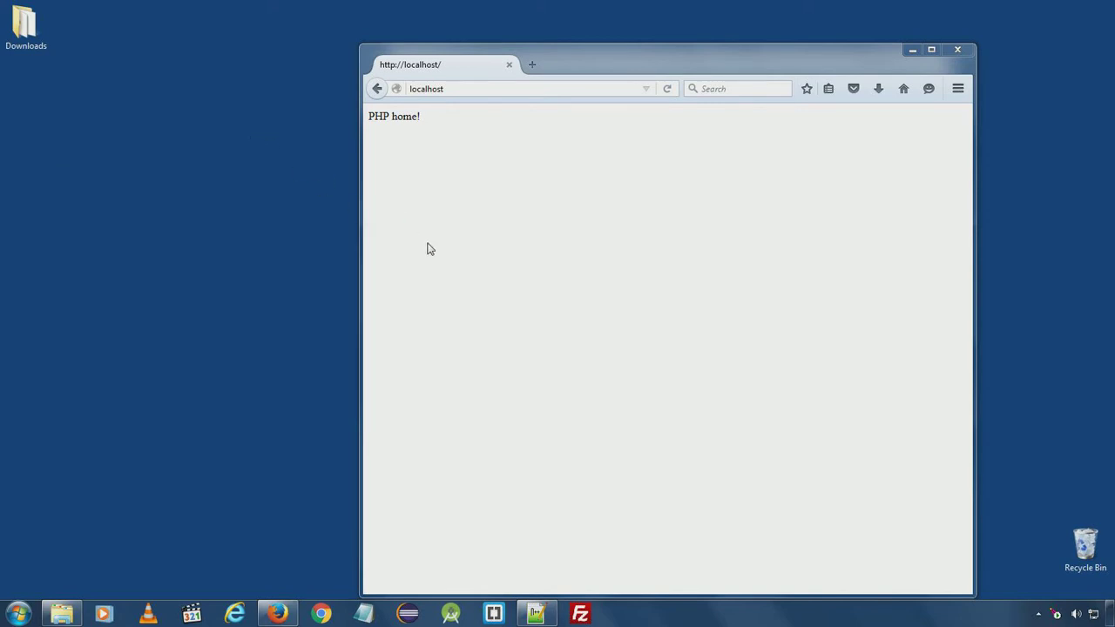
{"action": "right_click", "coordinate": [1055, 611]}
{"action": "left_click", "coordinate": [1041, 565]}
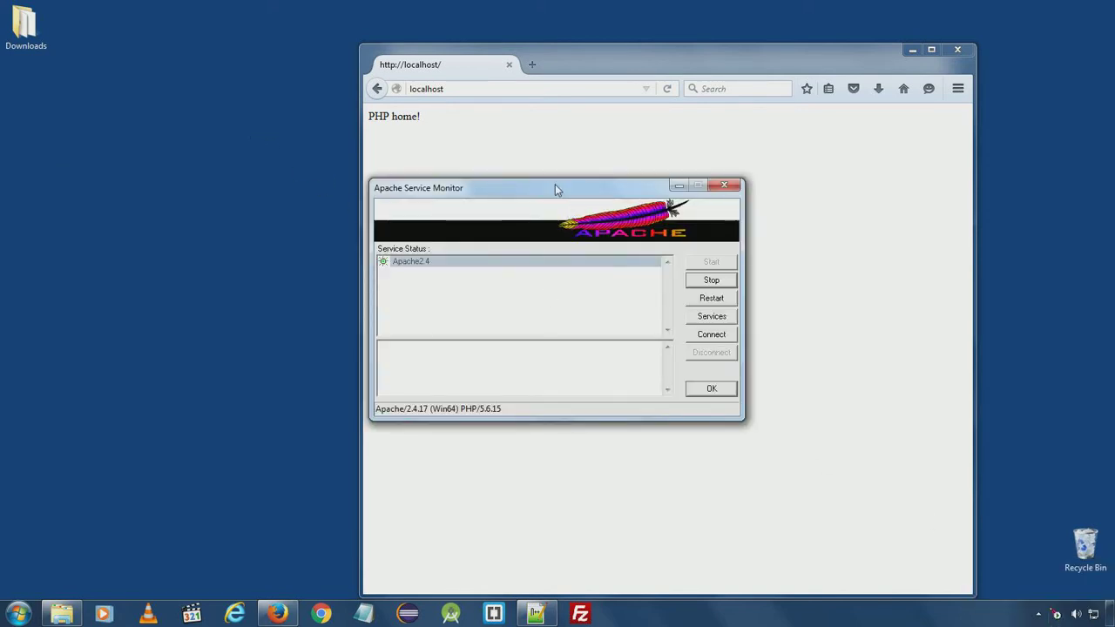
{"action": "left_click_drag", "start_coordinate": [554, 186], "coordinate": [267, 162]}
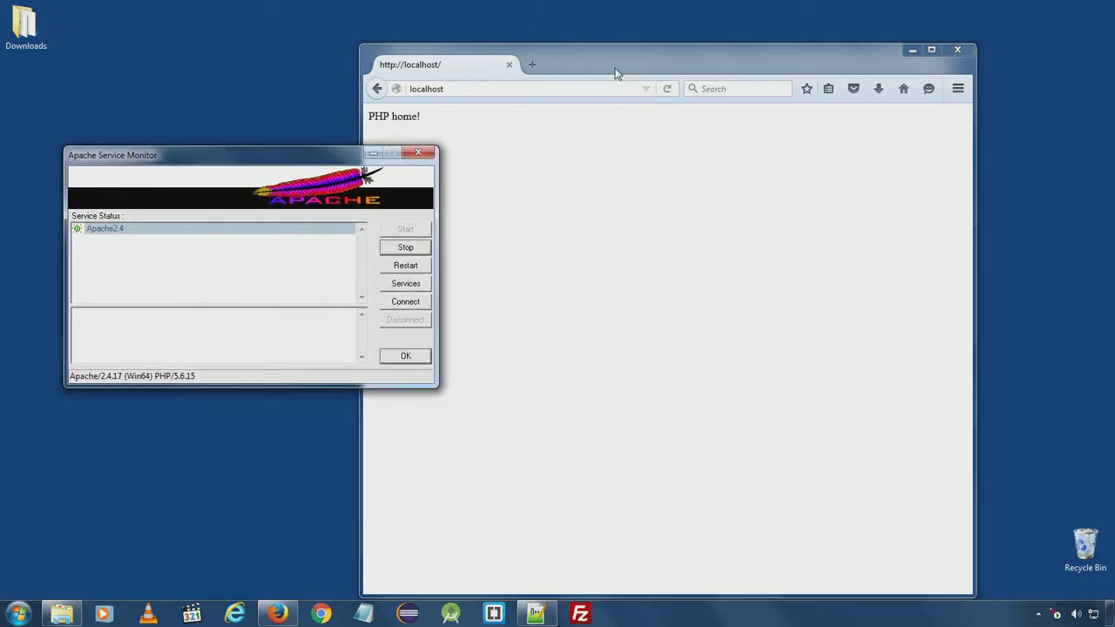
Reload the localhost page in Firefox and view the contents of C:\htdocs in the file explorer
{"action": "left_click_drag", "start_coordinate": [615, 73], "coordinate": [538, 79]}
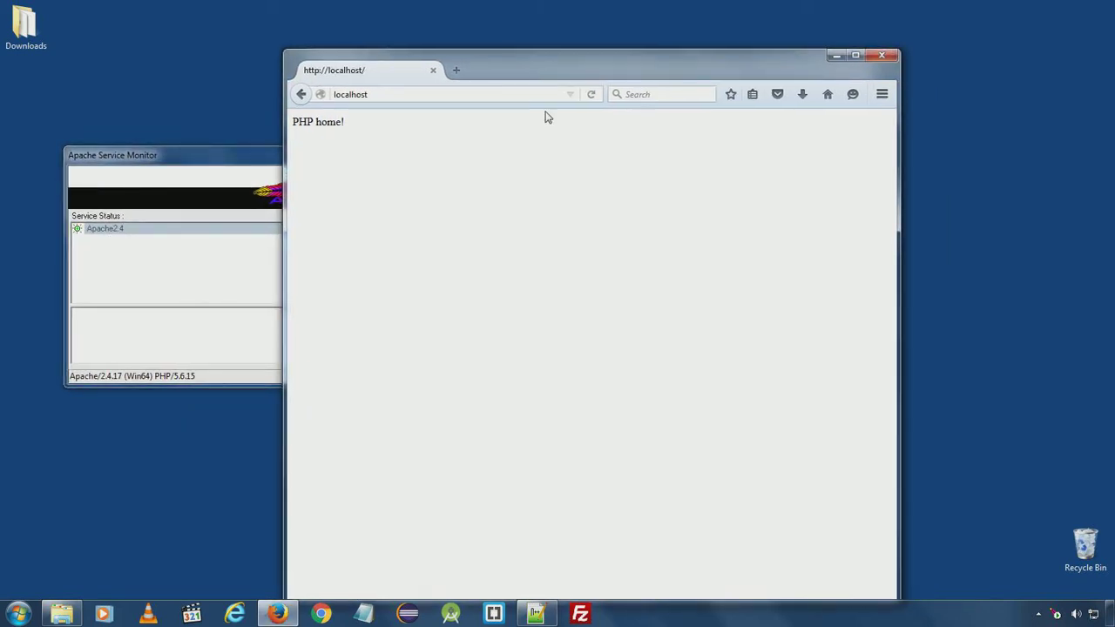
{"action": "left_click", "coordinate": [591, 96]}
{"action": "left_click", "coordinate": [62, 614]}
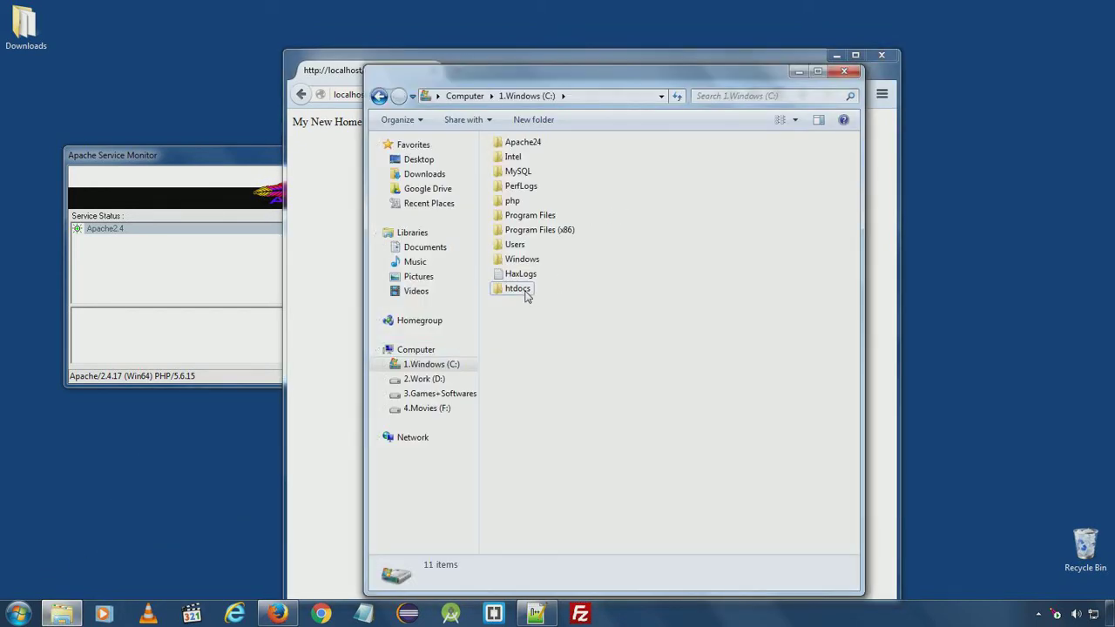
{"action": "double_click", "coordinate": [517, 288]}
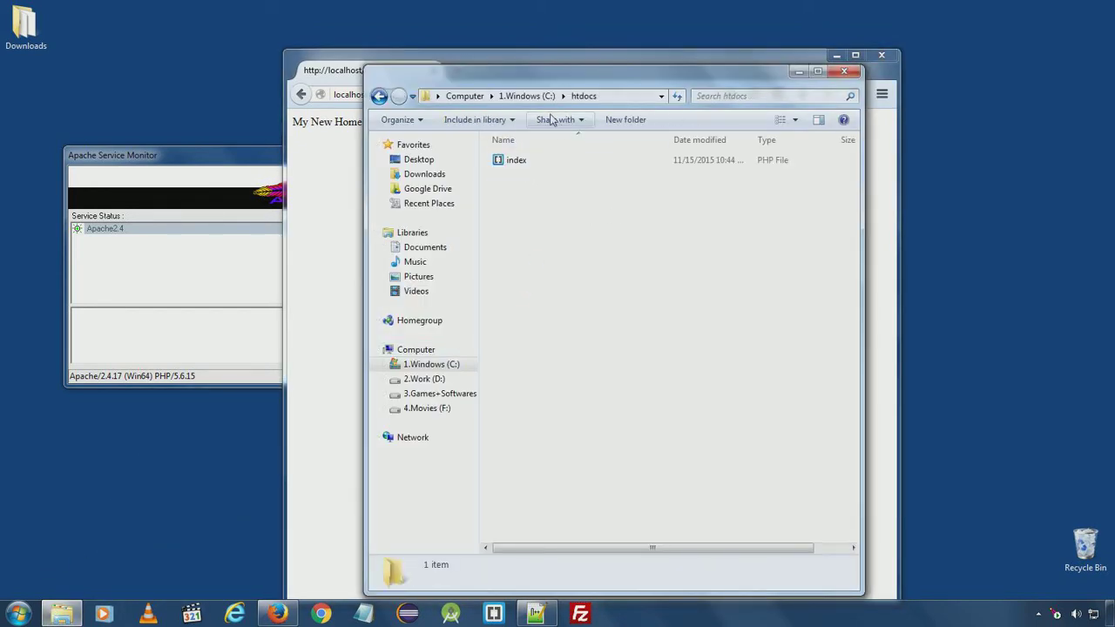
Go to the root of drive C: in the file explorer and recheck the DocumentRoot lines of httpd.conf in Notepad++
{"action": "left_click", "coordinate": [526, 97]}
{"action": "double_click", "coordinate": [521, 173]}
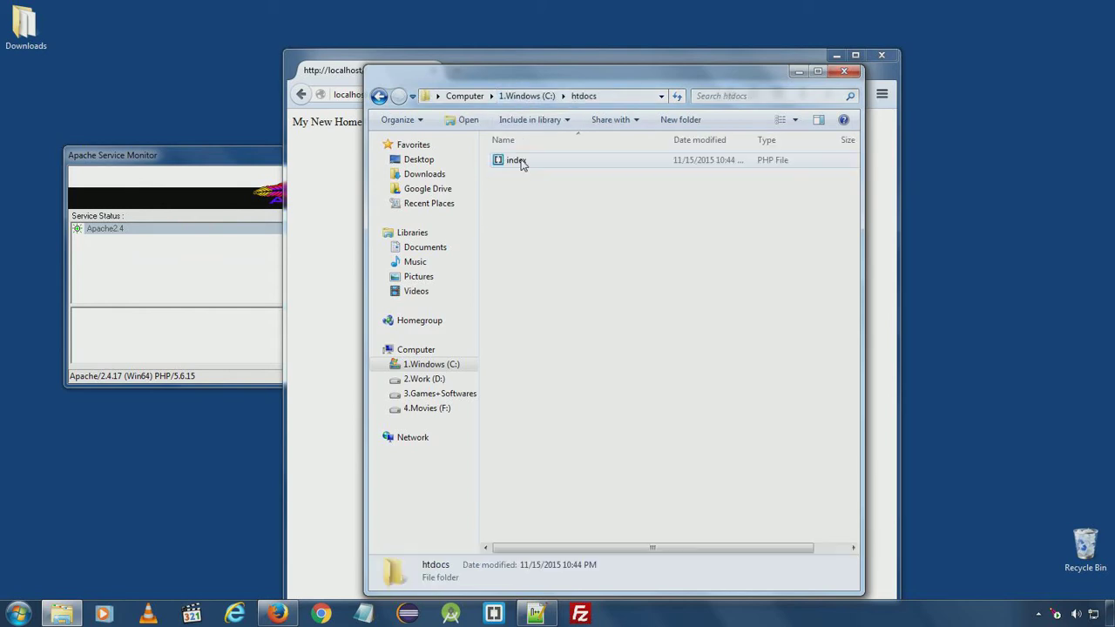
{"action": "left_click", "coordinate": [527, 96]}
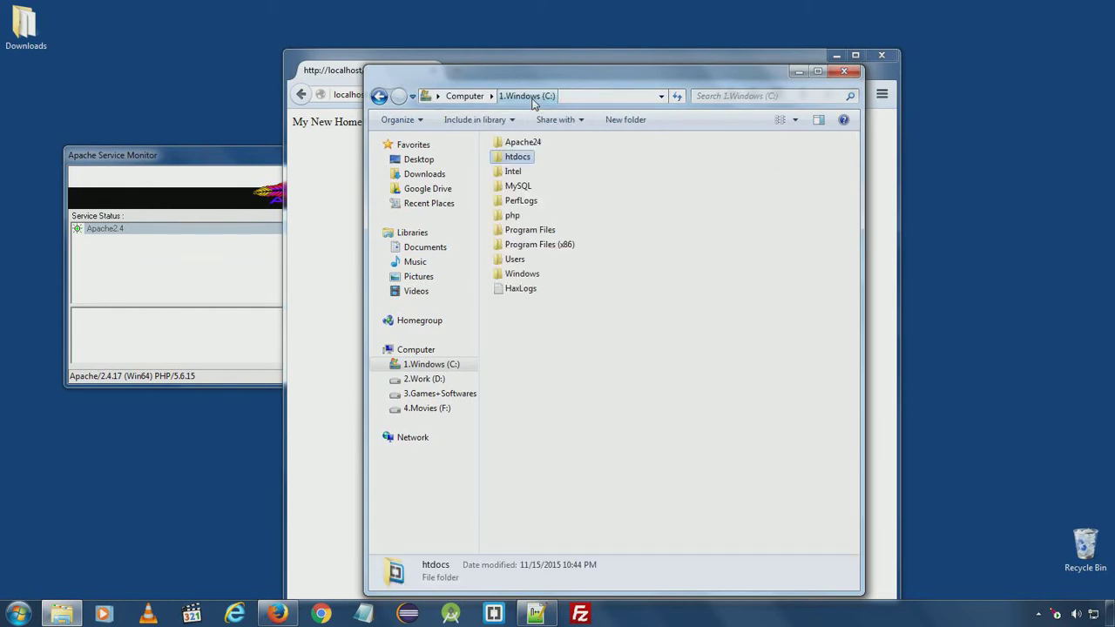
{"action": "left_click", "coordinate": [535, 614]}
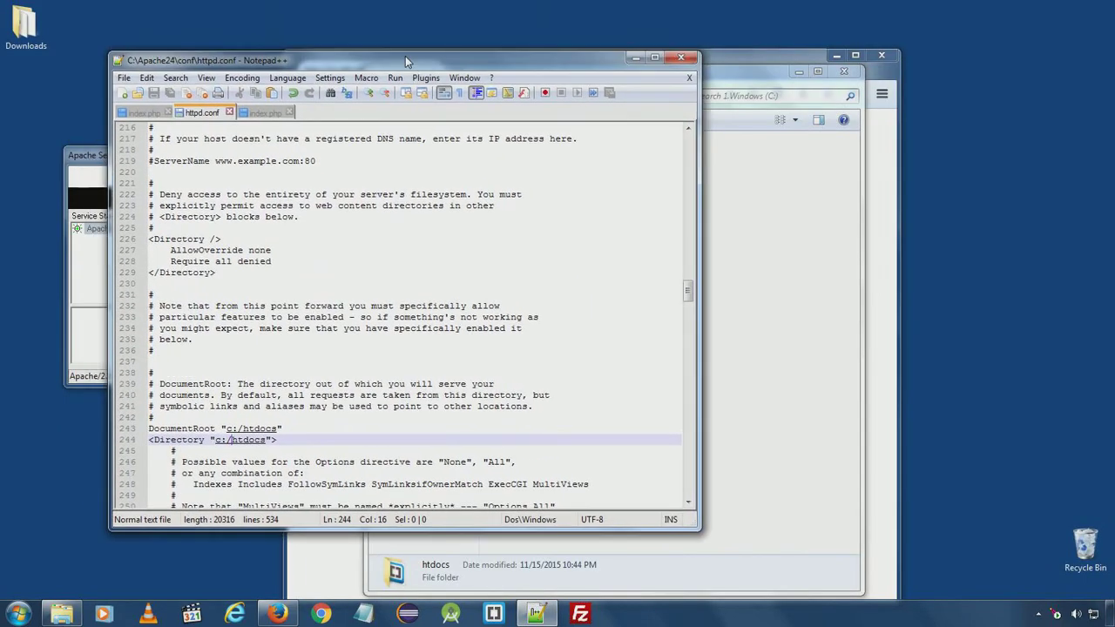
{"action": "left_click", "coordinate": [635, 58]}
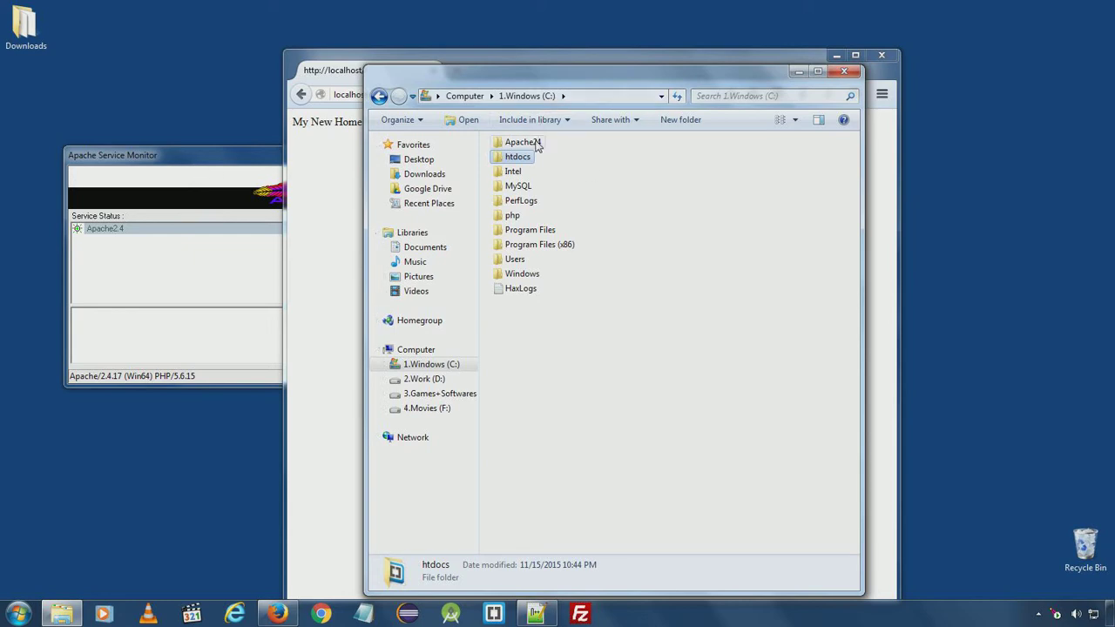
{"action": "left_click", "coordinate": [533, 143]}
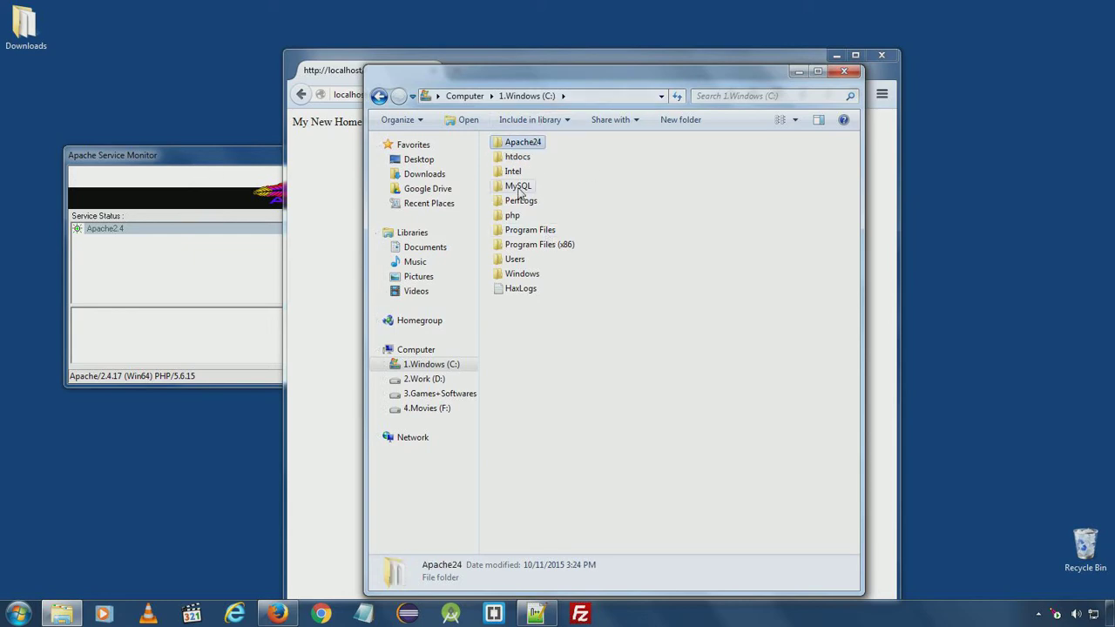
Maximise the file explorer on the C:\MySQL folder and open its my configuration file in Notepad++
{"action": "double_click", "coordinate": [518, 186]}
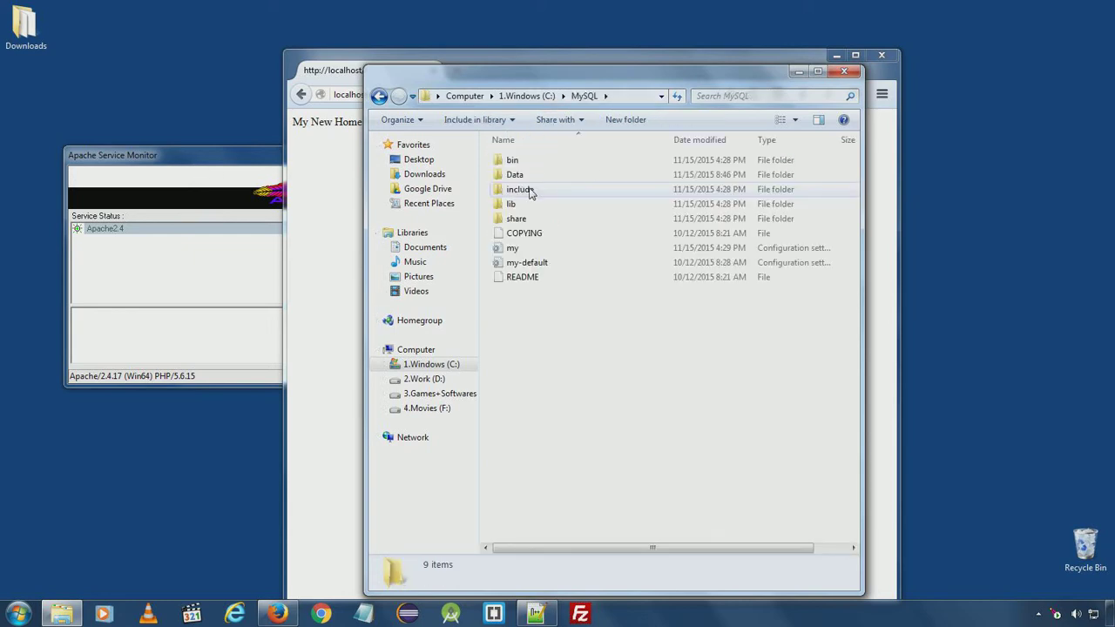
{"action": "double_click", "coordinate": [653, 77]}
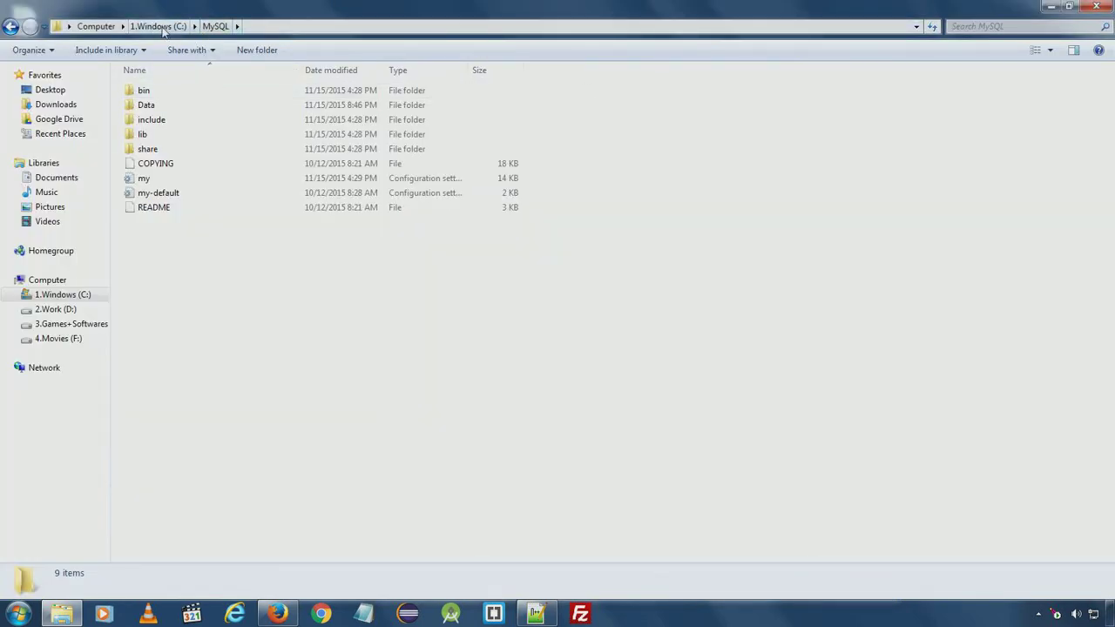
{"action": "left_click", "coordinate": [144, 180]}
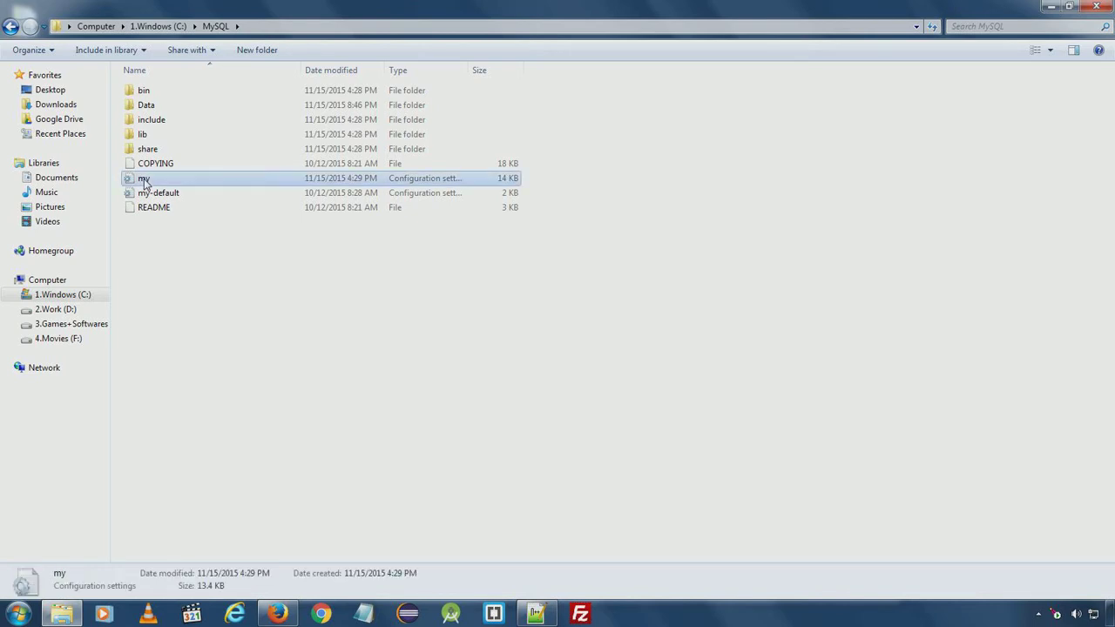
{"action": "right_click", "coordinate": [143, 180]}
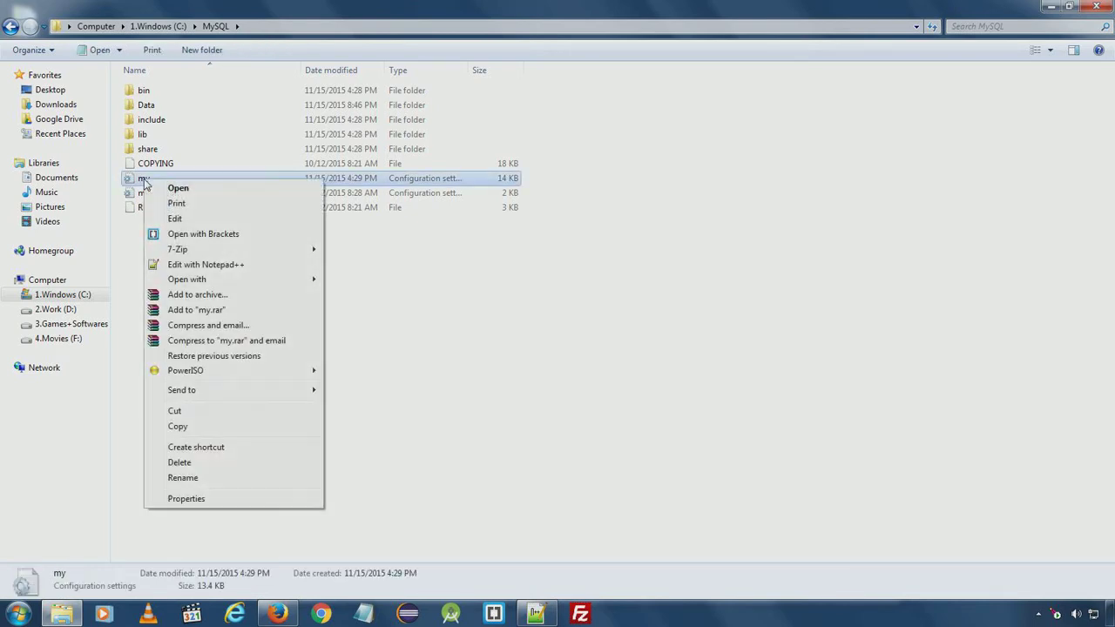
{"action": "left_click", "coordinate": [205, 264]}
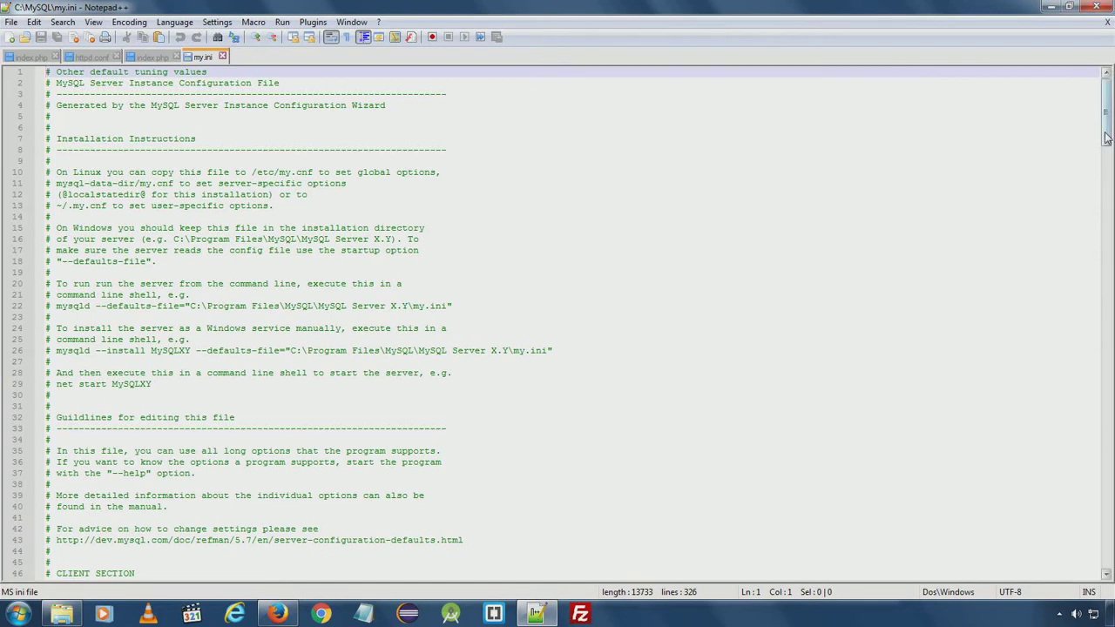
Examine the client port and the server's port, data directory and logging settings in my.ini, and return to the beginning of the file
{"action": "left_click_drag", "start_coordinate": [1106, 138], "coordinate": [1106, 183]}
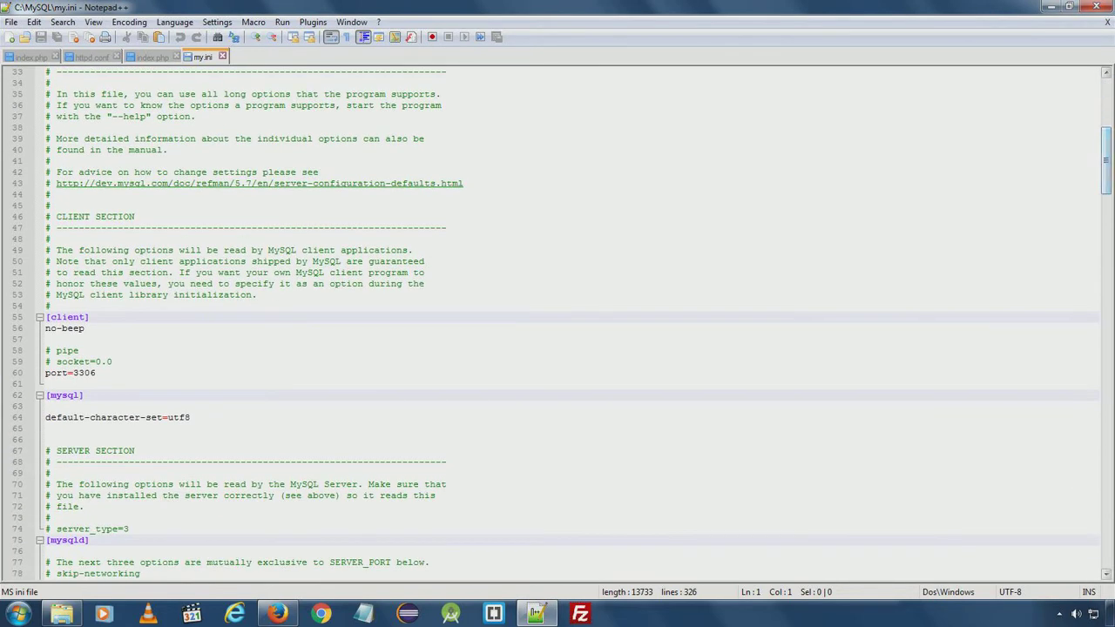
{"action": "double_click", "coordinate": [84, 373]}
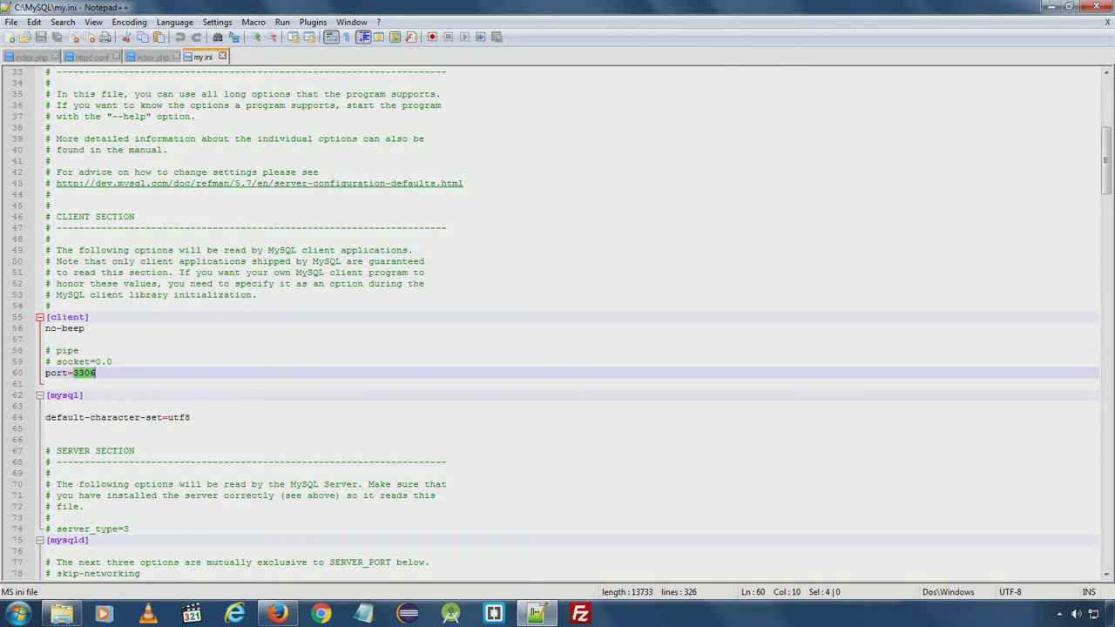
{"action": "scroll", "coordinate": [558, 323], "scroll_direction": "down", "scroll_amount": 10}
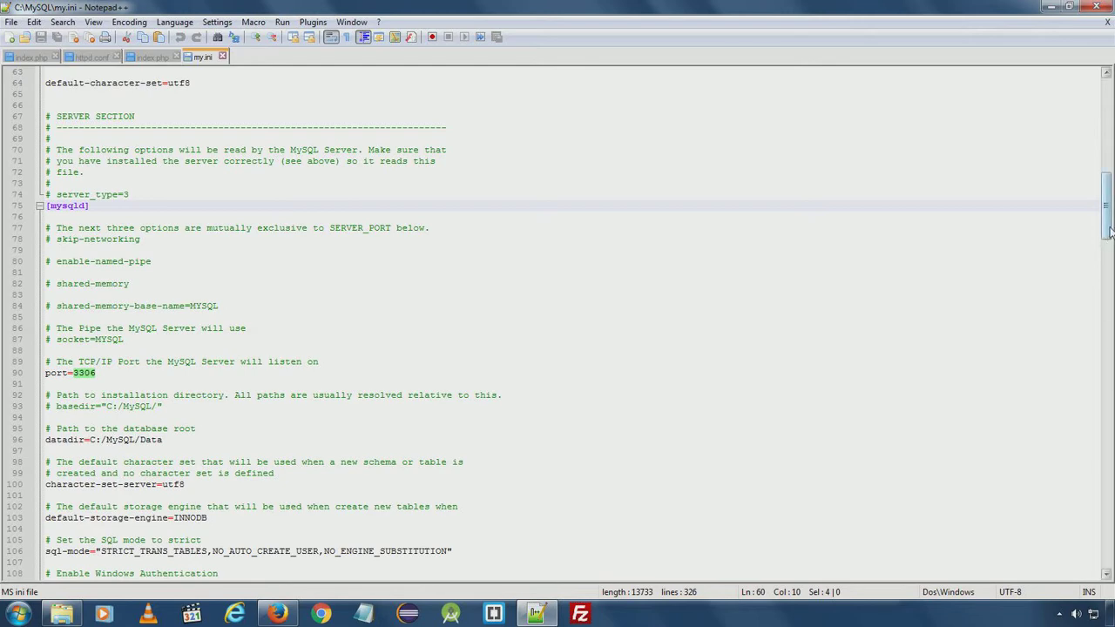
{"action": "left_click_drag", "start_coordinate": [1105, 230], "coordinate": [1105, 266]}
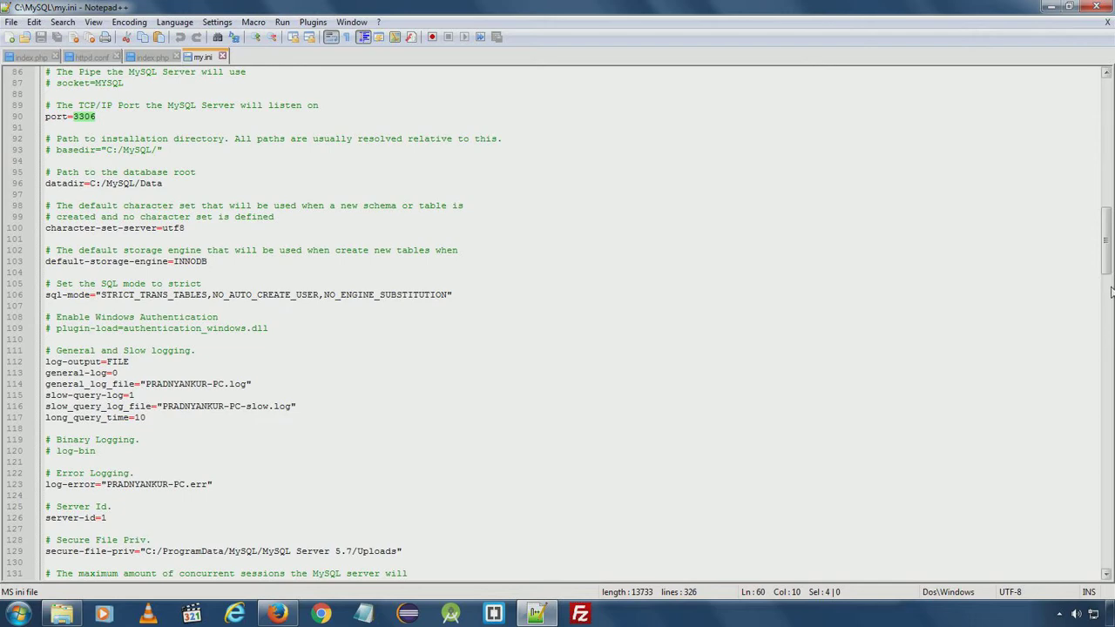
{"action": "left_click_drag", "start_coordinate": [1105, 244], "coordinate": [1103, 113]}
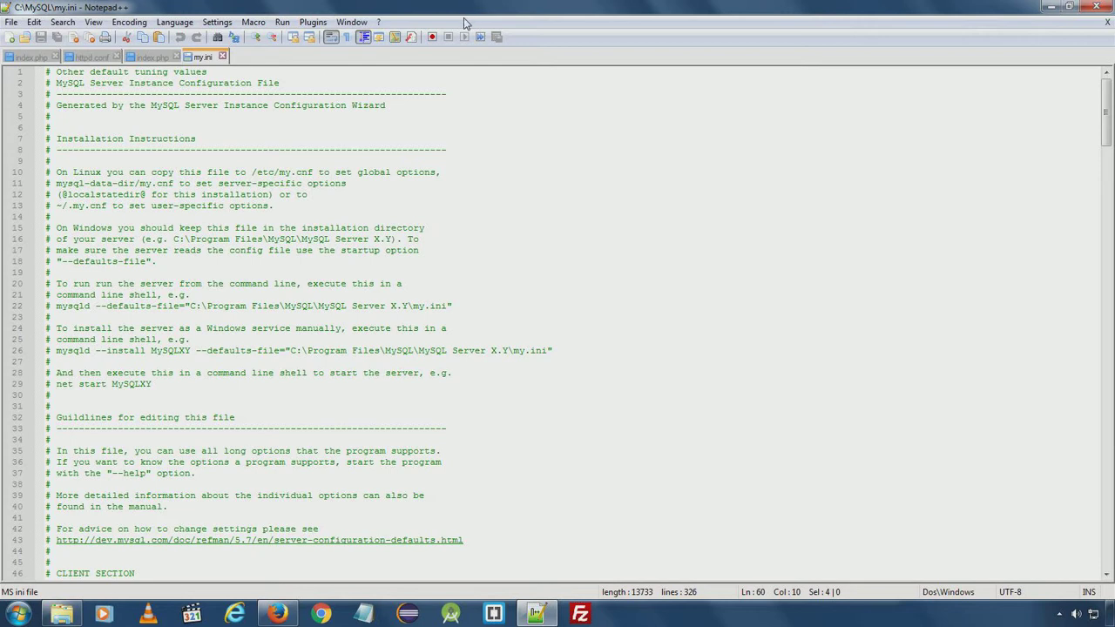
Switch to the file explorer and open the php configuration settings file from C:\php in Notepad++
{"action": "left_click", "coordinate": [61, 614]}
{"action": "left_click", "coordinate": [158, 26]}
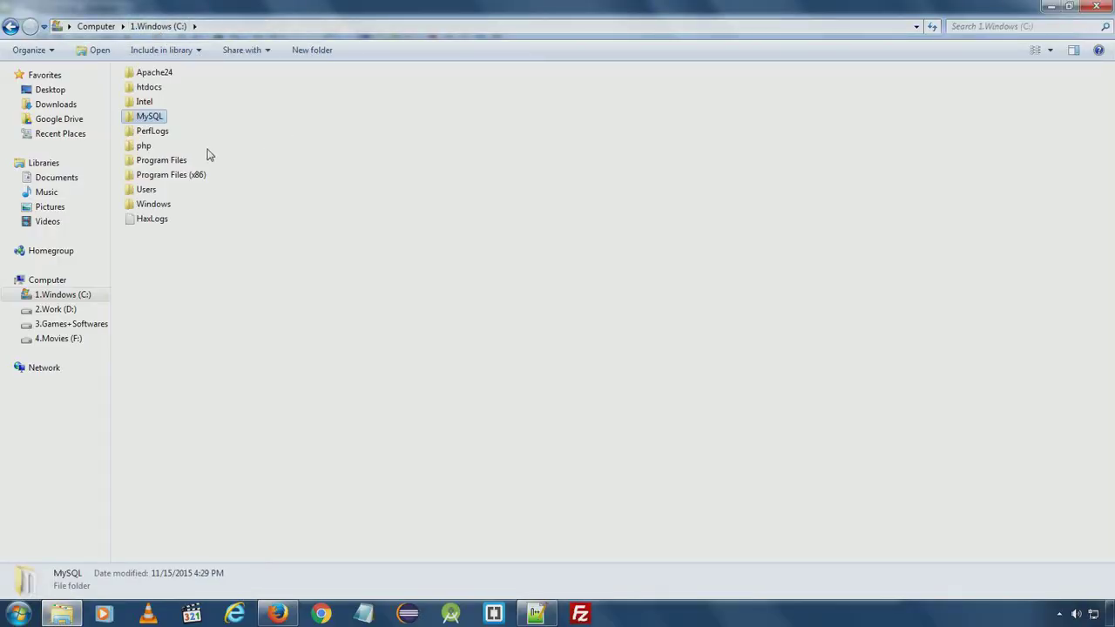
{"action": "double_click", "coordinate": [159, 148]}
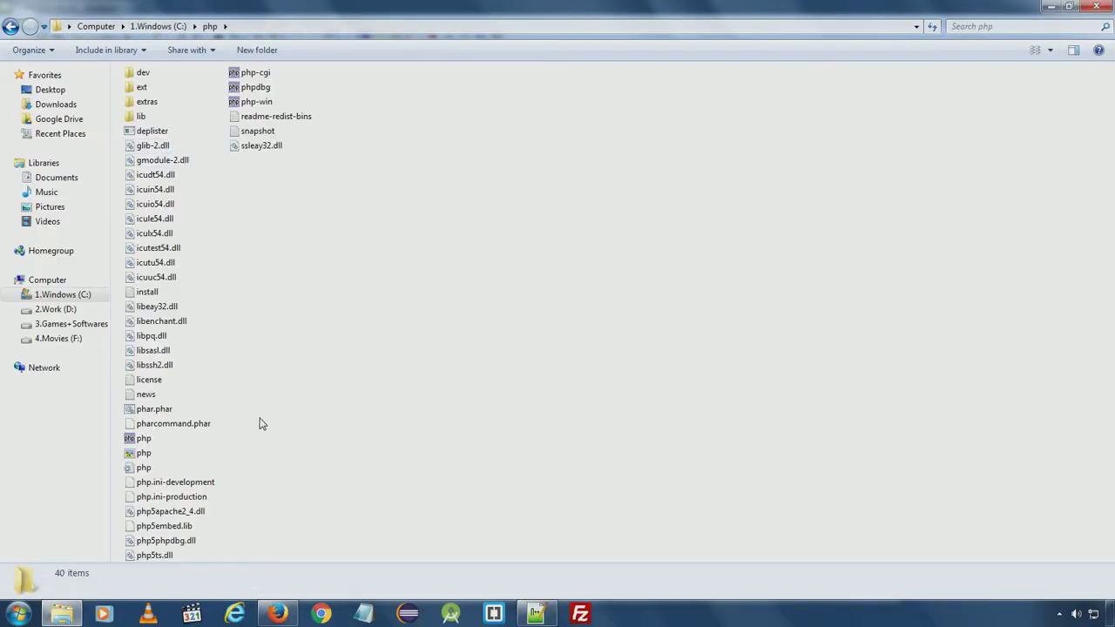
{"action": "right_click", "coordinate": [148, 468]}
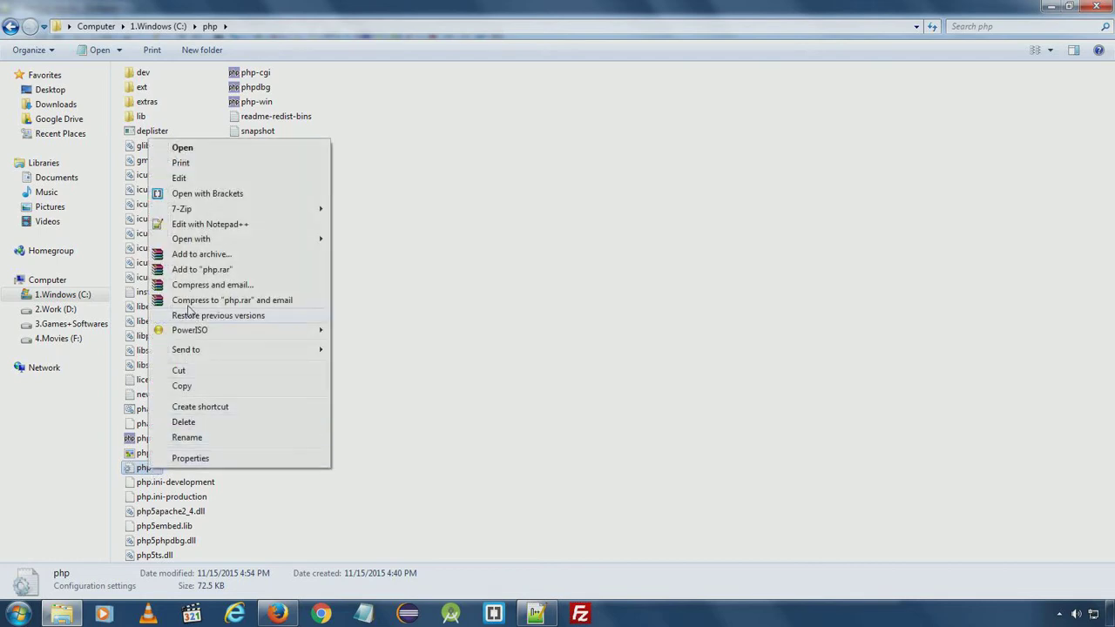
{"action": "left_click", "coordinate": [224, 226]}
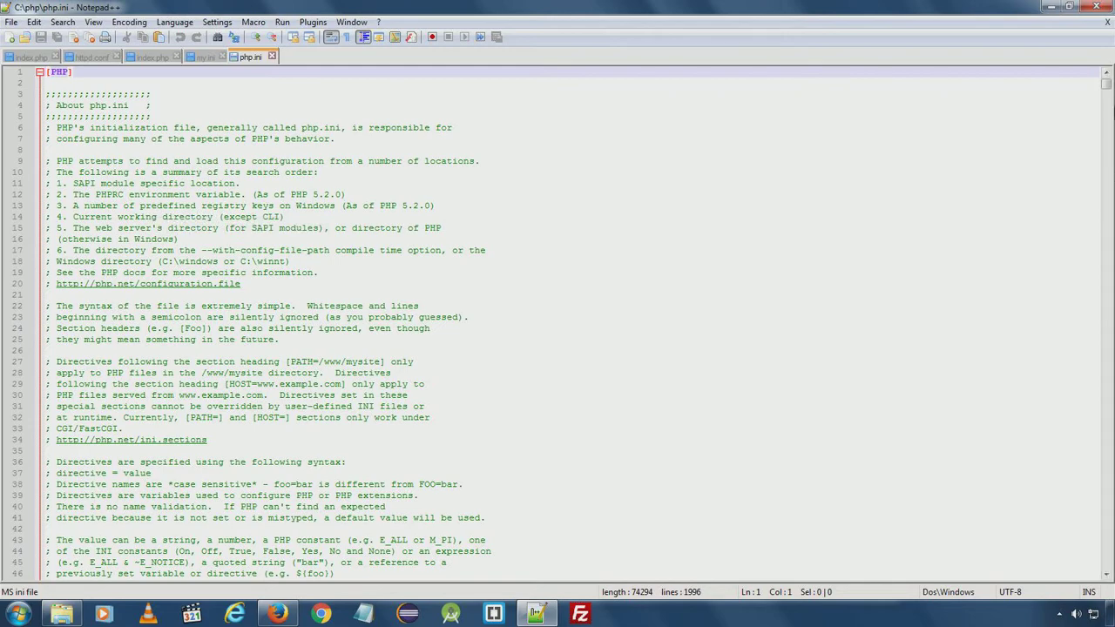
Examine the short_open_tag setting and its comments in the Language Options section of php.ini
{"action": "left_click_drag", "start_coordinate": [1104, 85], "coordinate": [1101, 129]}
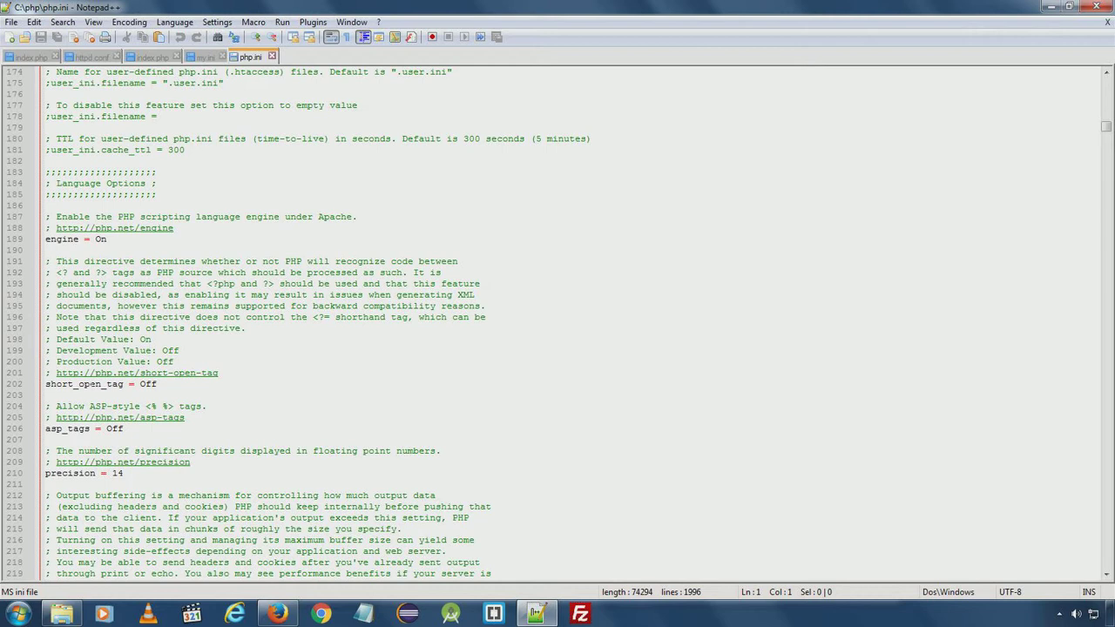
{"action": "double_click", "coordinate": [79, 384]}
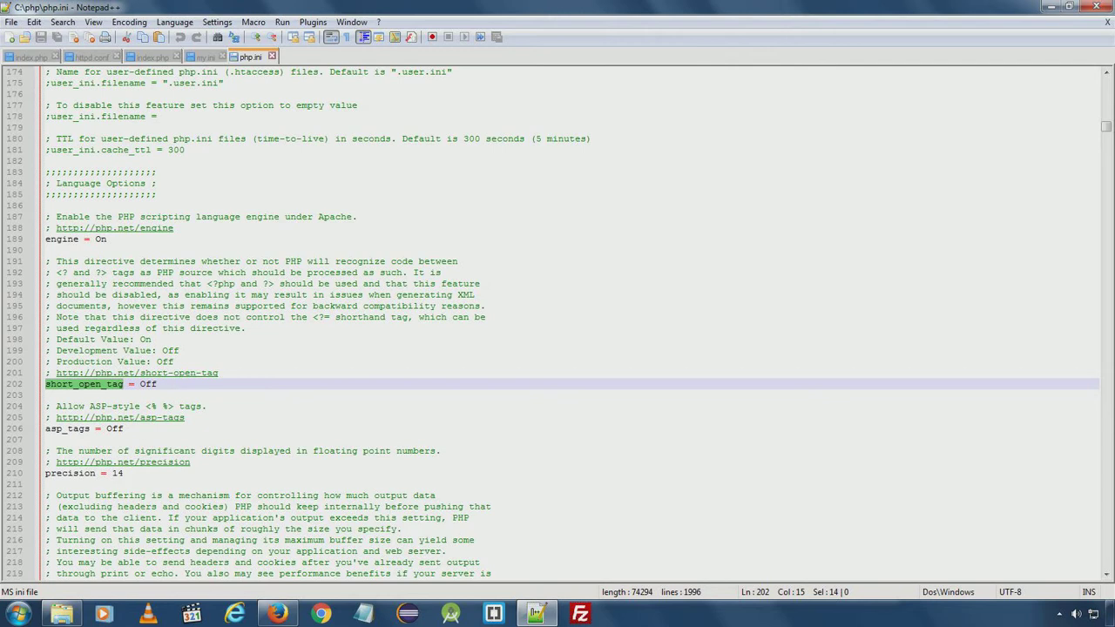
{"action": "left_click_drag", "start_coordinate": [57, 272], "coordinate": [62, 273]}
Write a sample "<? ?>" tag on a new line below short_open_tag, and delete that line again
{"action": "left_click", "coordinate": [157, 385]}
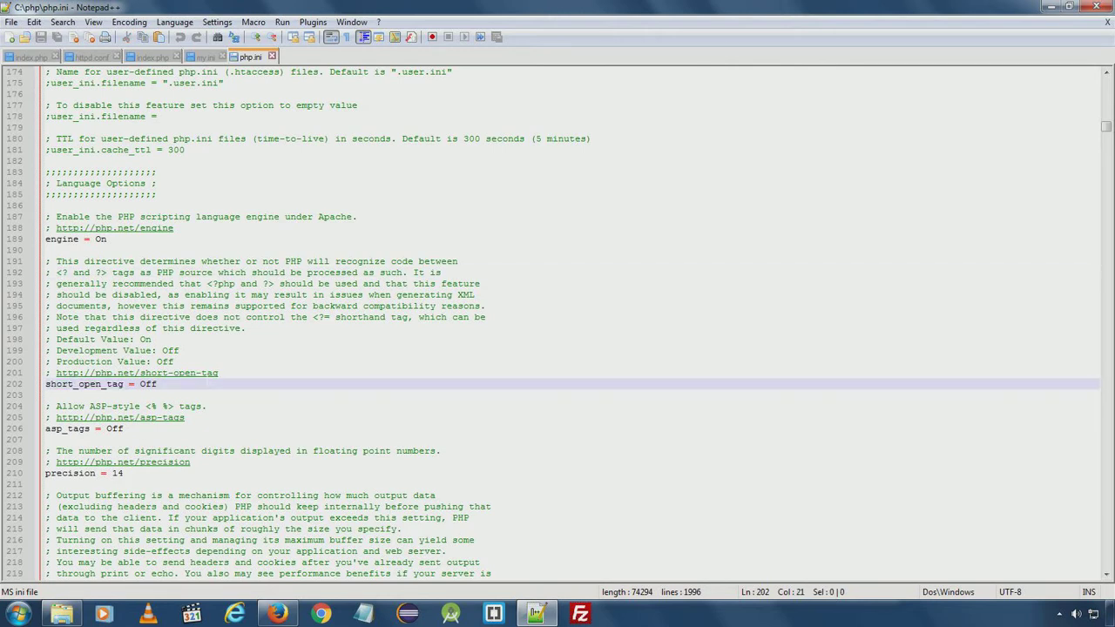
{"action": "key", "text": "Return"}
{"action": "type", "text": "<? "}
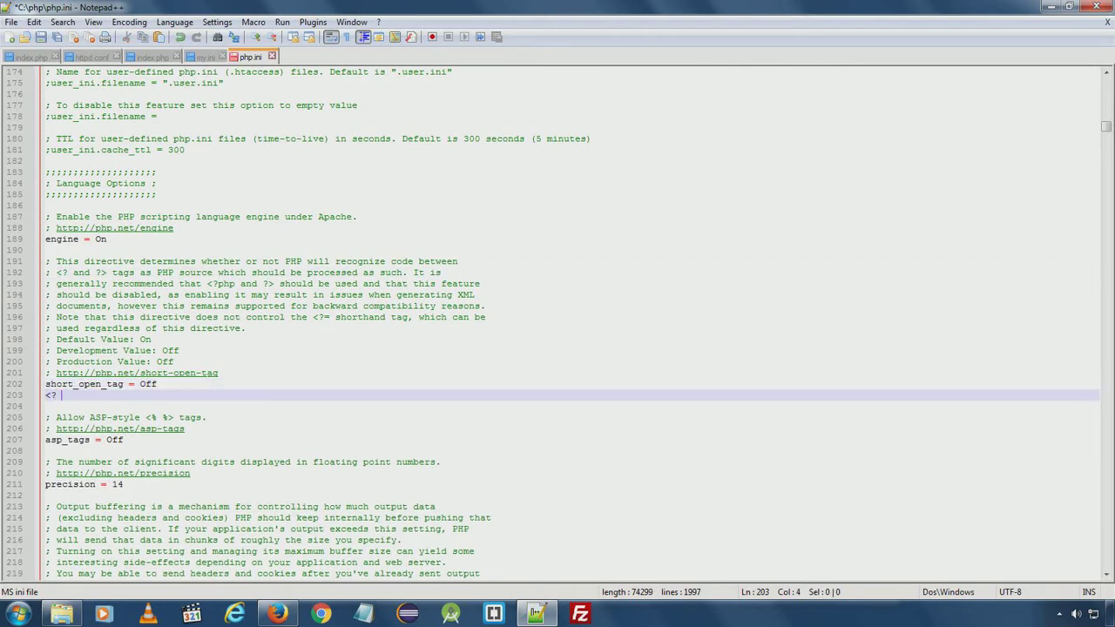
{"action": "type", "text": "?>"}
{"action": "key", "text": "shift+Home"}
{"action": "key", "text": "BackSpace"}
{"action": "key", "text": "BackSpace"}
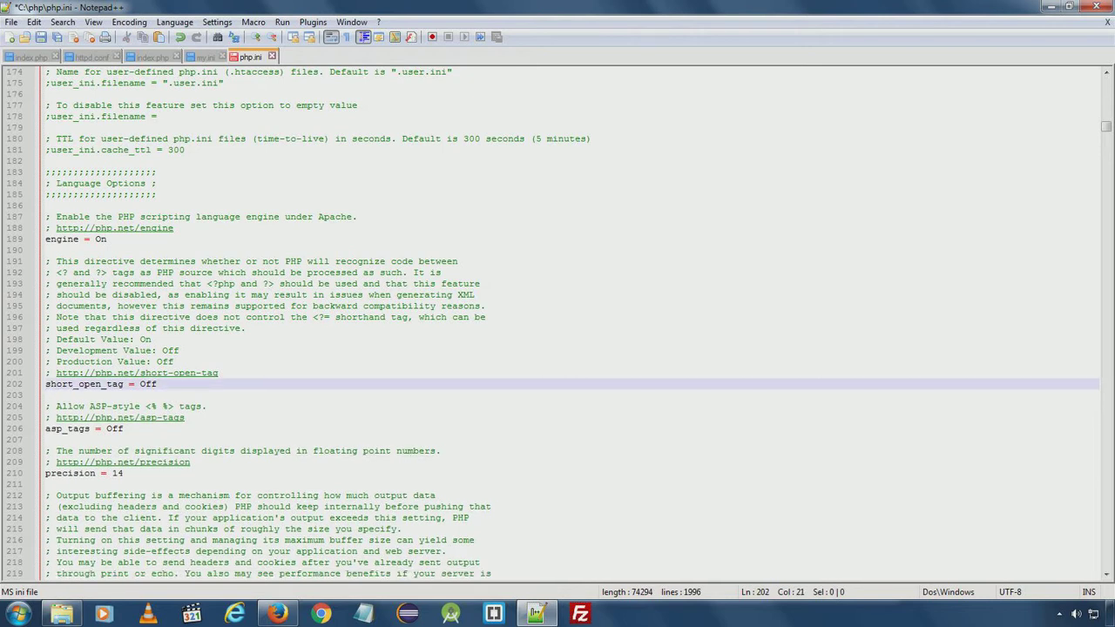
Write a sample "<% %>" tag below asp_tags, delete it again, and save php.ini
{"action": "left_click", "coordinate": [46, 440]}
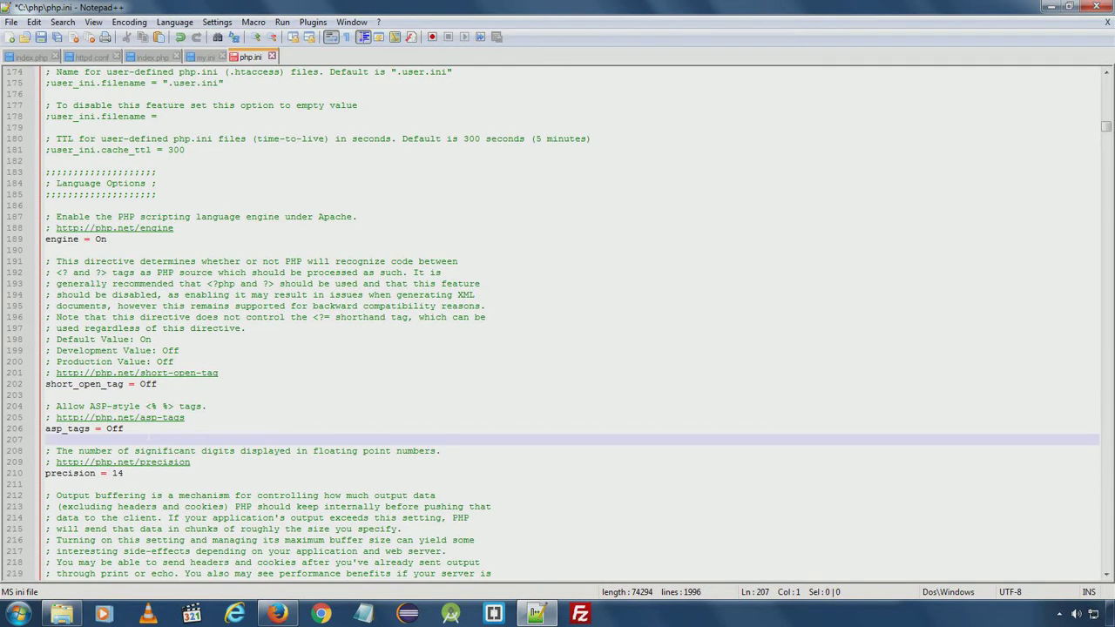
{"action": "type", "text": "<% %>"}
{"action": "key", "text": "shift+Home"}
{"action": "key", "text": "Delete"}
{"action": "key", "text": "ctrl+s"}
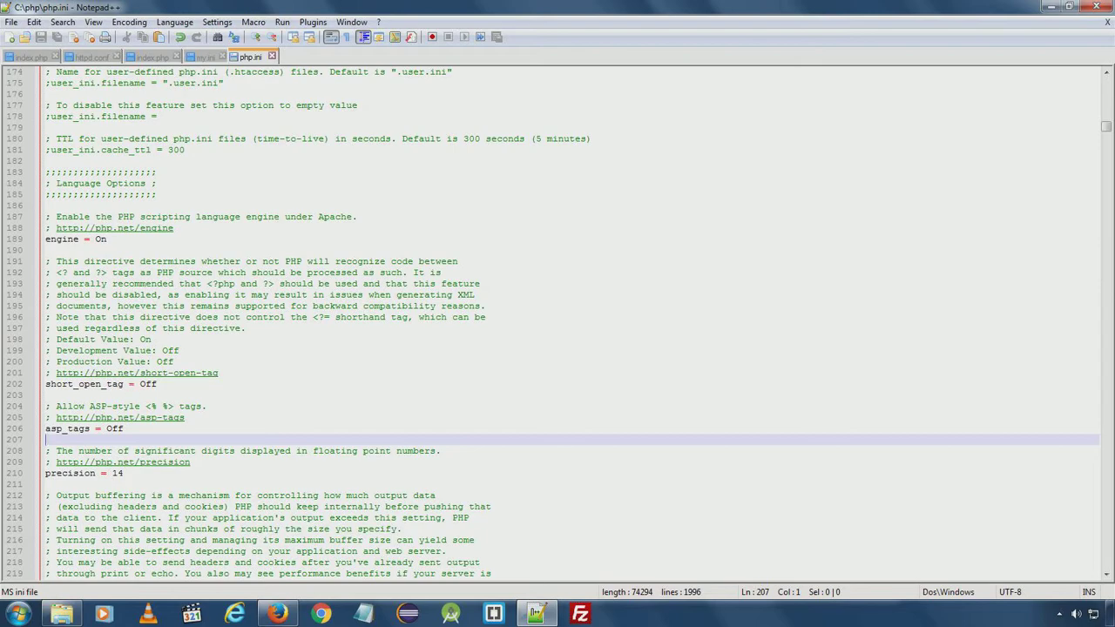
Examine the max_execution_time, input time and memory settings in the Resource Limits section of php.ini
{"action": "scroll", "coordinate": [558, 323], "scroll_direction": "down", "scroll_amount": 16}
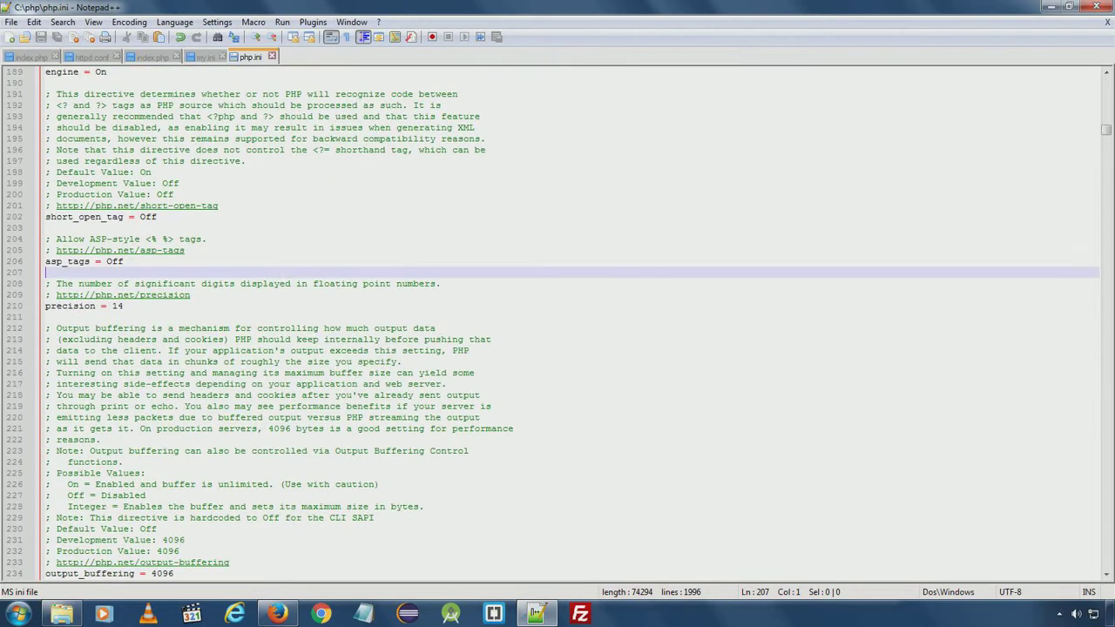
{"action": "scroll", "coordinate": [558, 323], "scroll_direction": "down", "scroll_amount": 13}
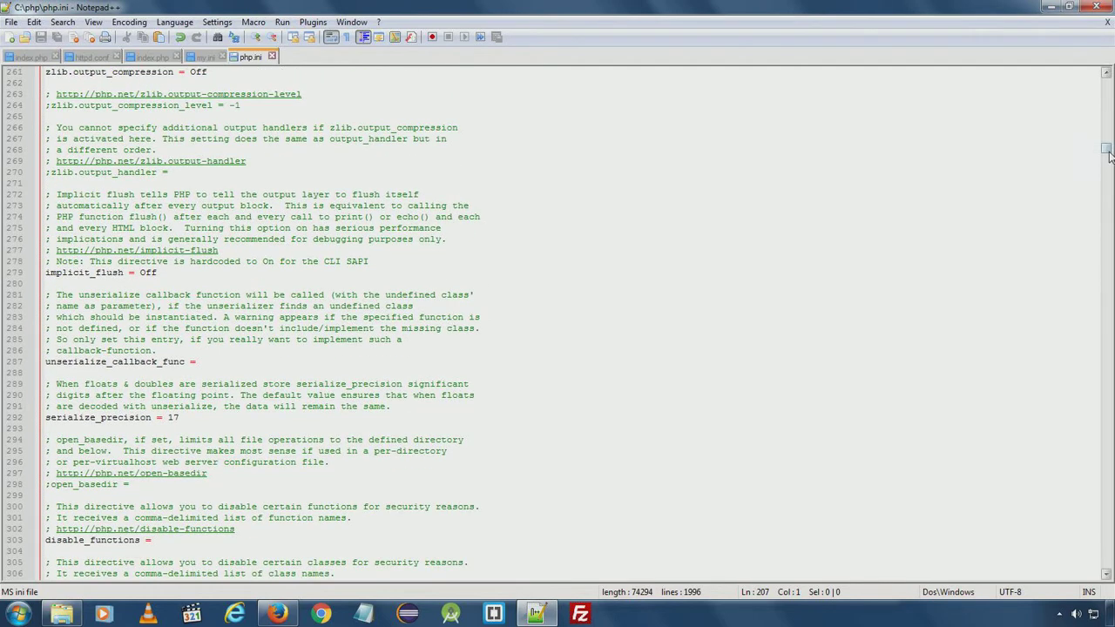
{"action": "left_click_drag", "start_coordinate": [1108, 156], "coordinate": [1109, 179]}
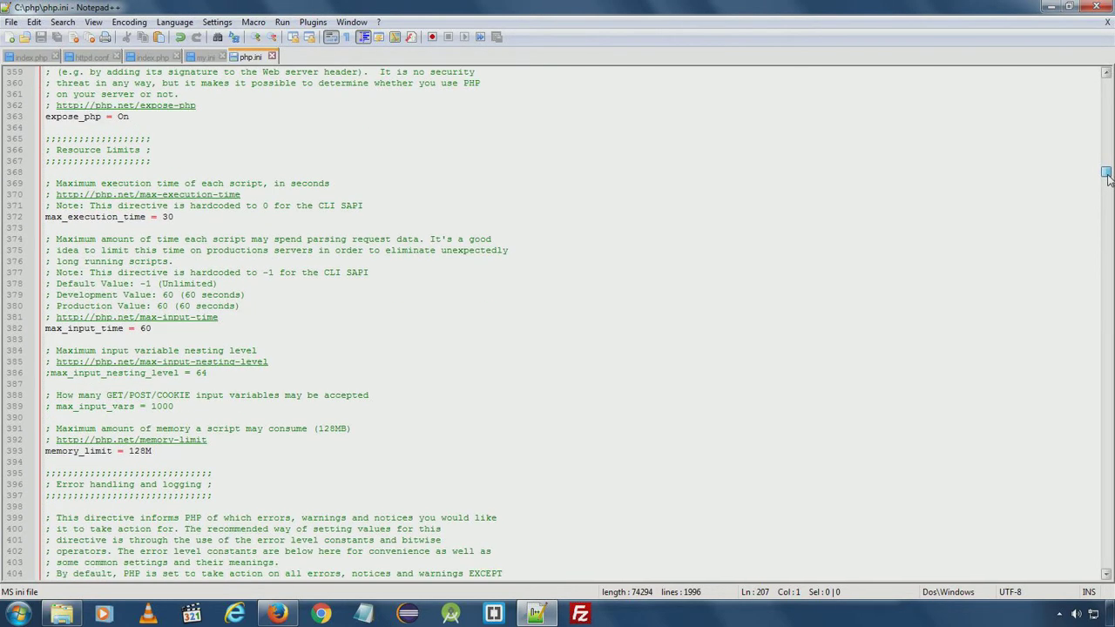
{"action": "double_click", "coordinate": [143, 216]}
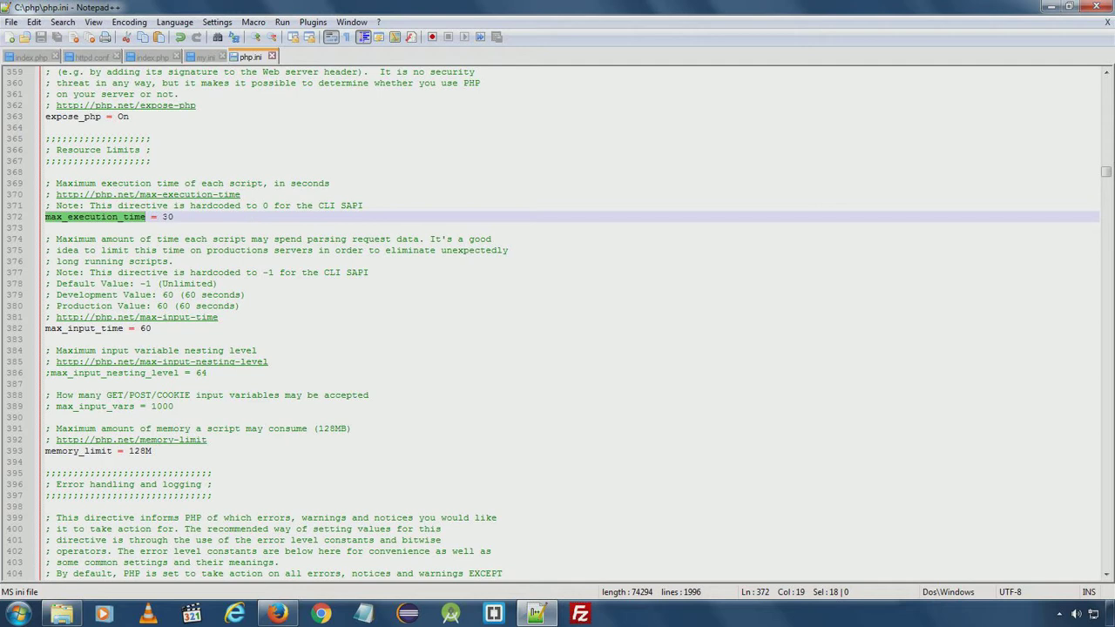
{"action": "scroll", "coordinate": [95, 366], "scroll_direction": "down", "scroll_amount": 2}
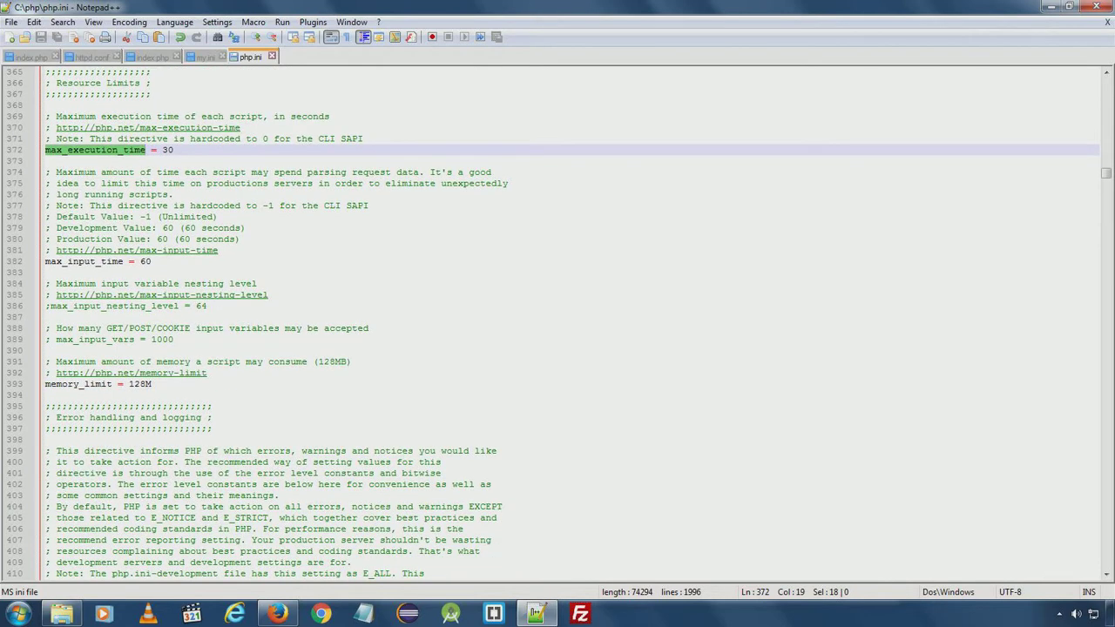
Examine the display_errors and error_reporting settings in the error handling section of php.ini
{"action": "left_click_drag", "start_coordinate": [1106, 173], "coordinate": [1108, 195]}
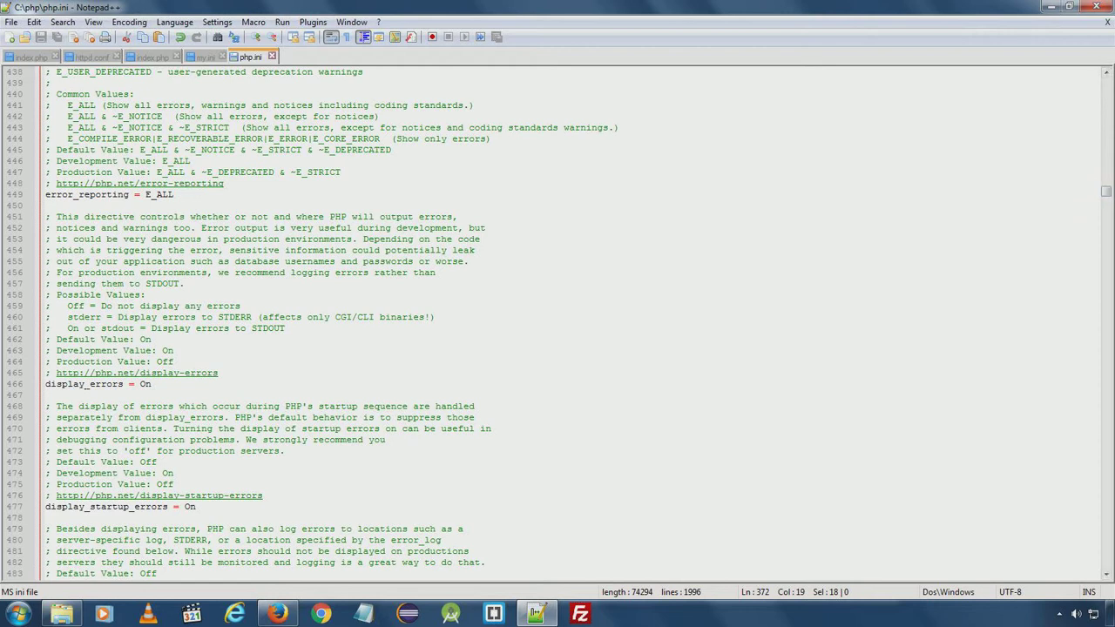
{"action": "double_click", "coordinate": [87, 384]}
{"action": "double_click", "coordinate": [145, 384]}
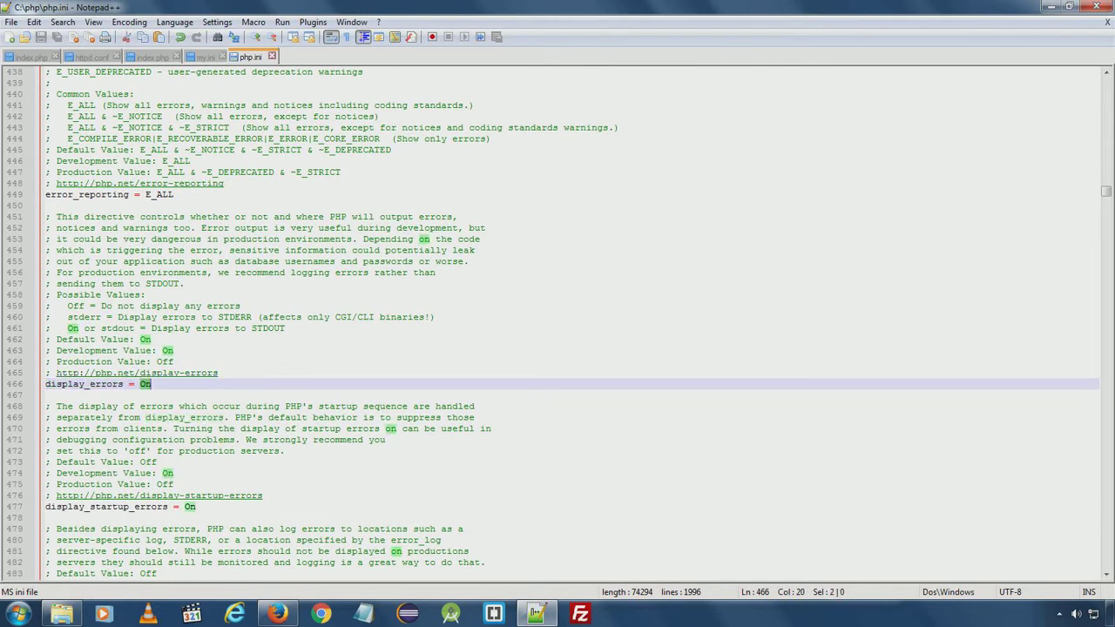
{"action": "double_click", "coordinate": [83, 384]}
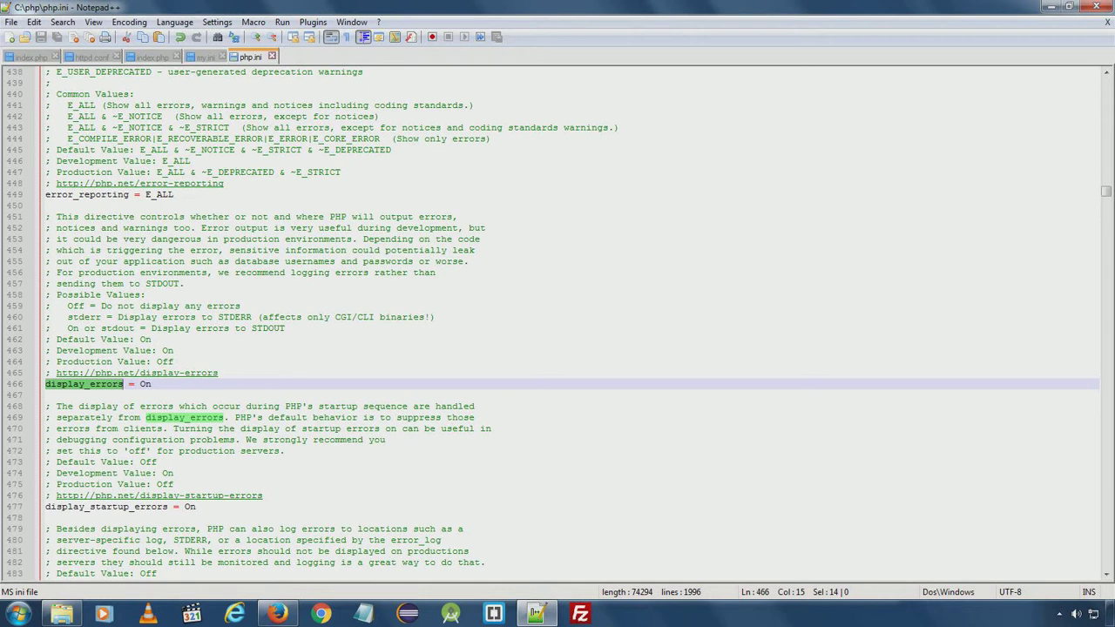
{"action": "double_click", "coordinate": [83, 195]}
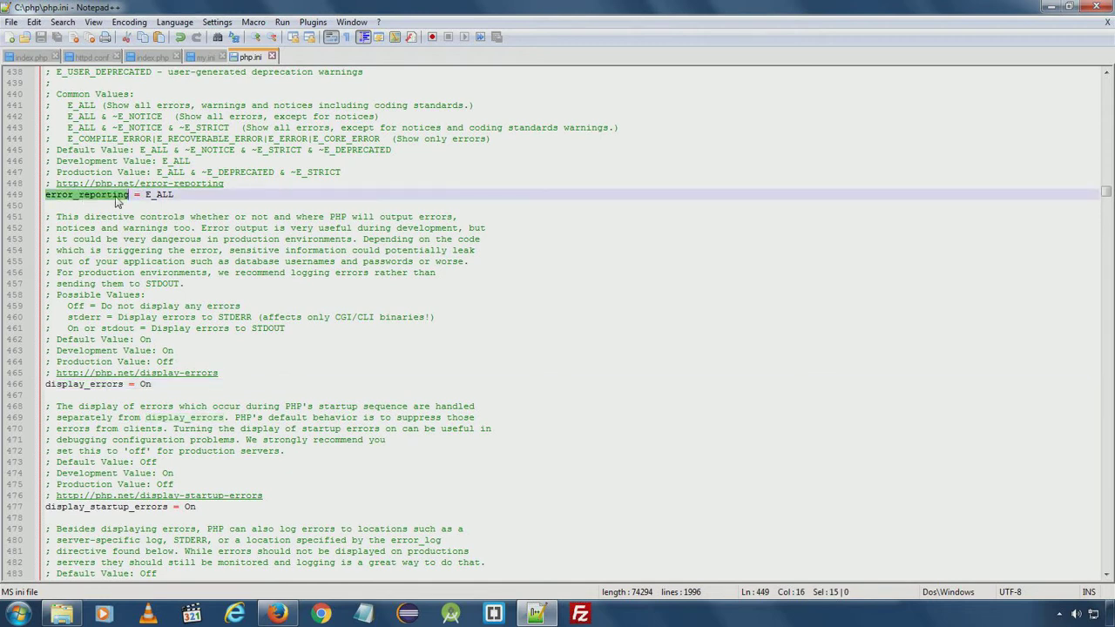
Examine the error_reporting value, the display_errors setting and the error logging settings that follow in php.ini
{"action": "double_click", "coordinate": [160, 195]}
{"action": "scroll", "coordinate": [160, 194], "scroll_direction": "up", "scroll_amount": 1}
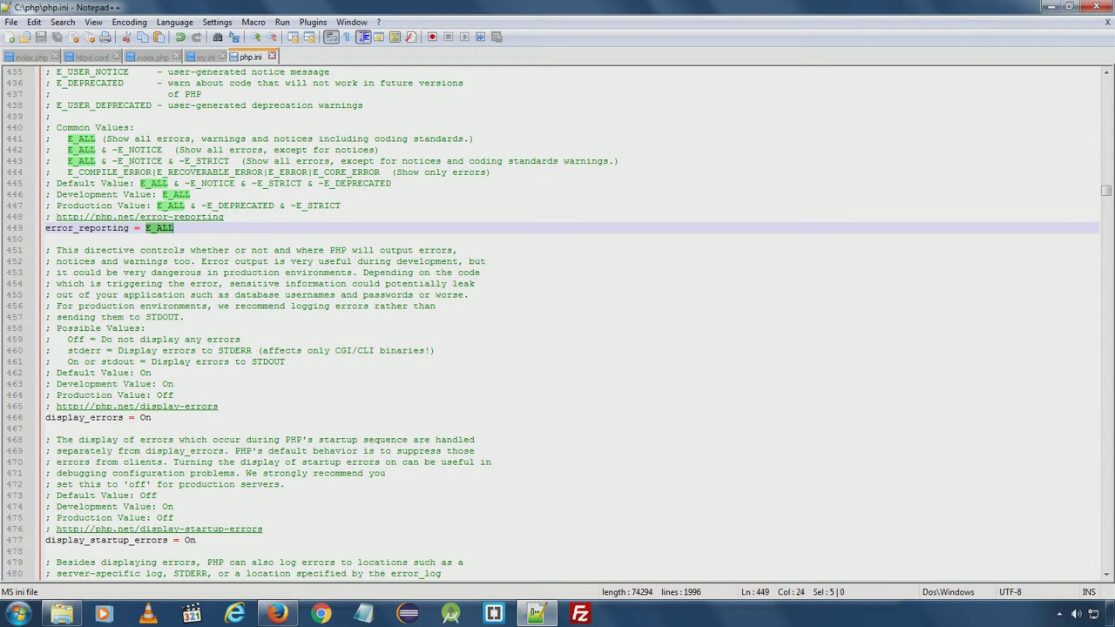
{"action": "double_click", "coordinate": [105, 418]}
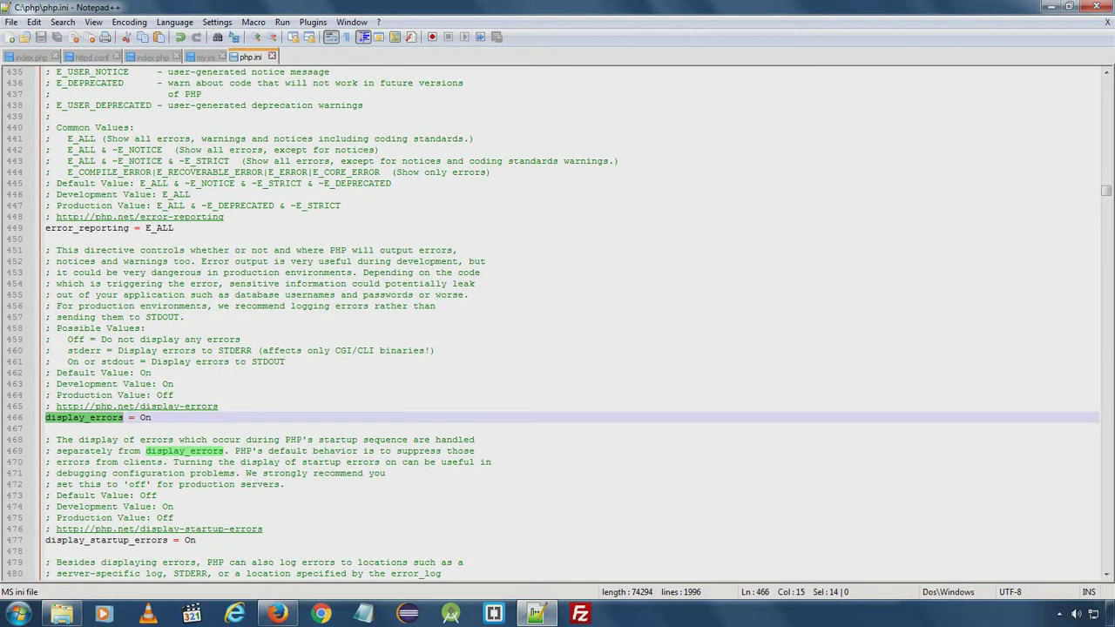
{"action": "scroll", "coordinate": [174, 401], "scroll_direction": "down", "scroll_amount": 11}
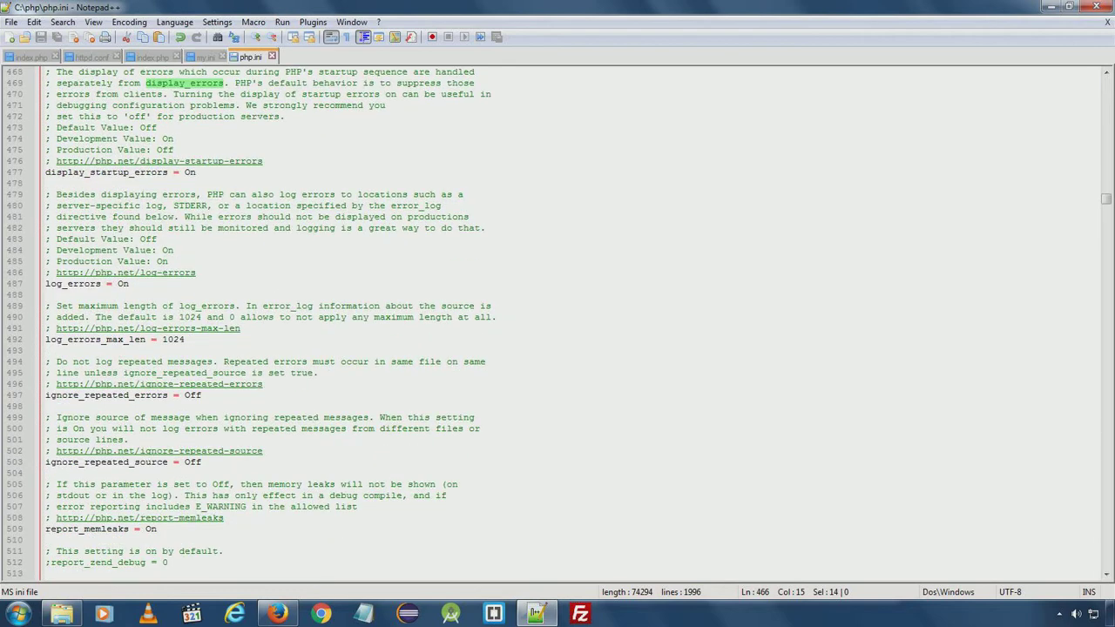
{"action": "scroll", "coordinate": [165, 394], "scroll_direction": "down", "scroll_amount": 2}
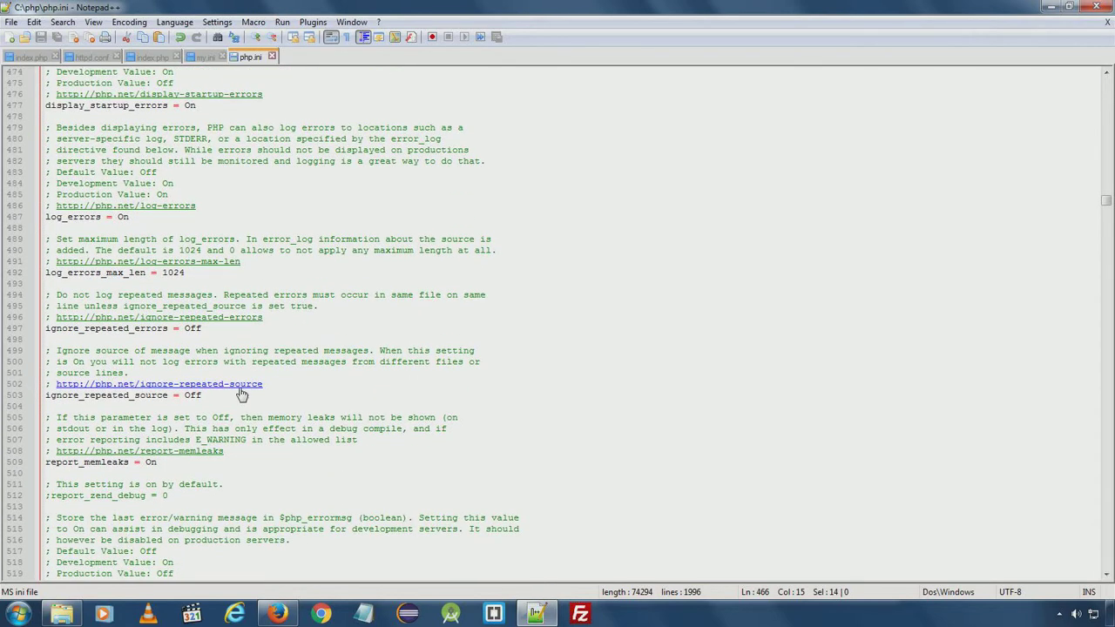
{"action": "scroll", "coordinate": [165, 393], "scroll_direction": "down", "scroll_amount": 4}
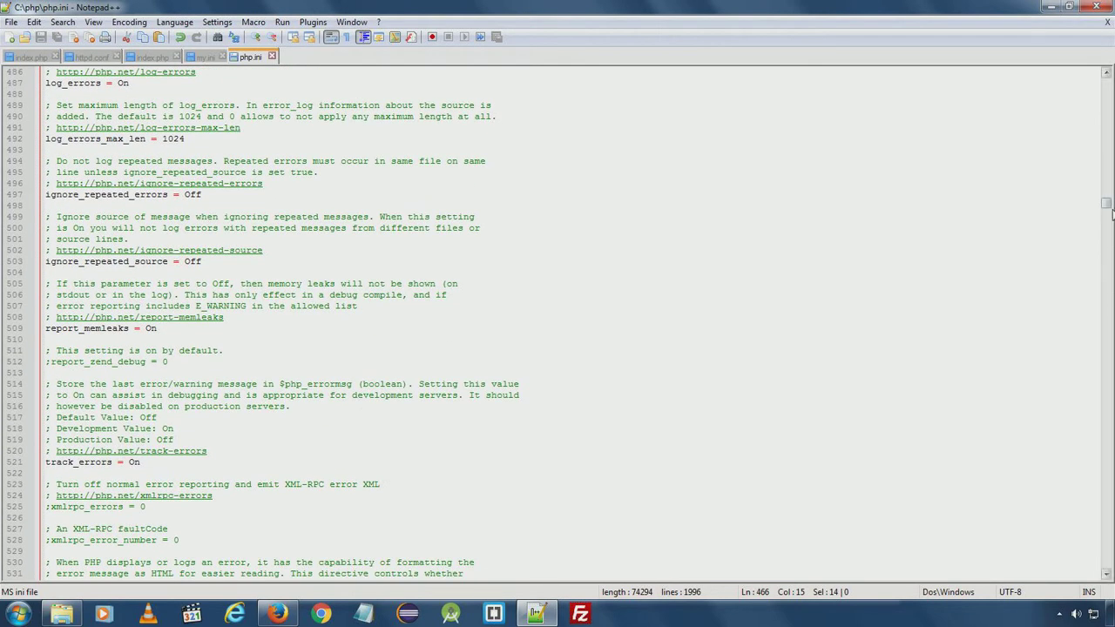
Uncomment the php_pdo_odbc.dll extension line under Windows Extensions, and comment it out again with a semicolon
{"action": "left_click_drag", "start_coordinate": [1104, 203], "coordinate": [1108, 299]}
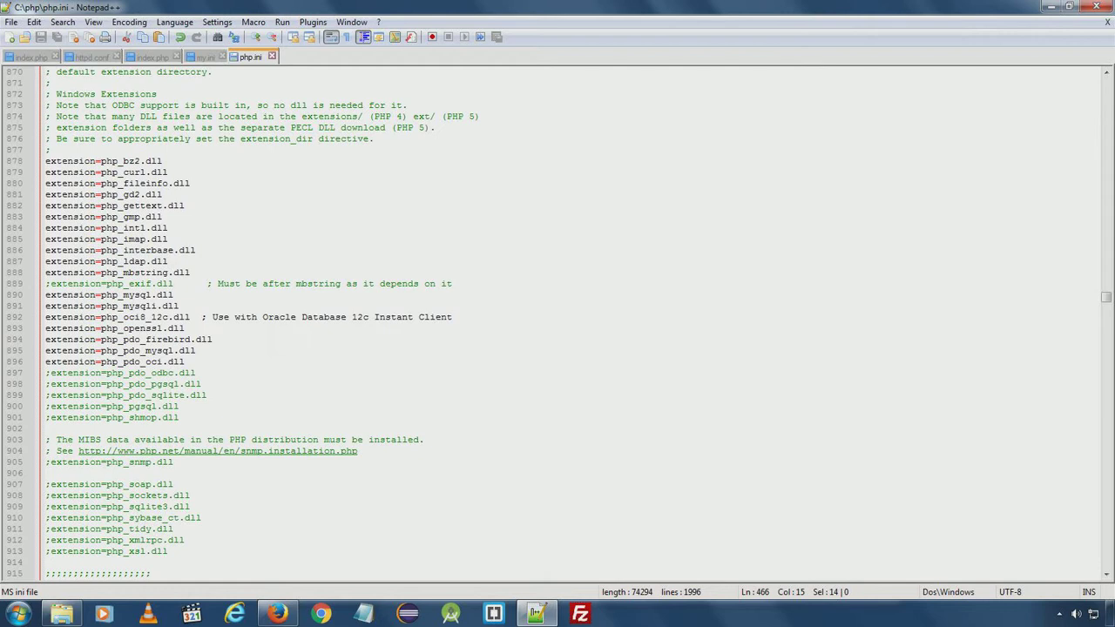
{"action": "left_click", "coordinate": [46, 361]}
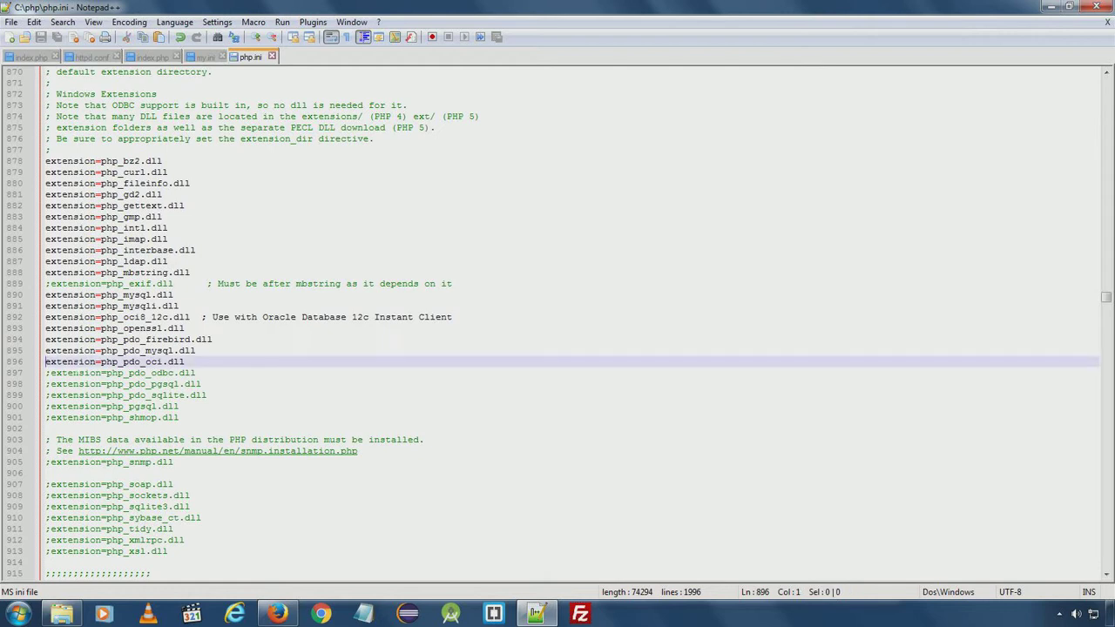
{"action": "left_click", "coordinate": [50, 372]}
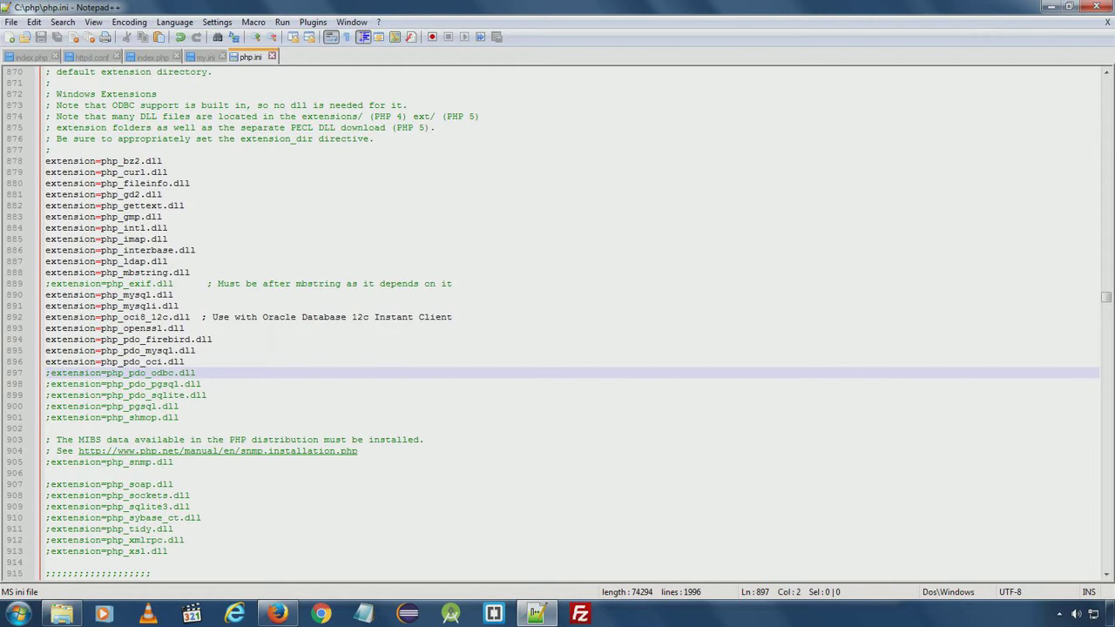
{"action": "key", "text": "BackSpace"}
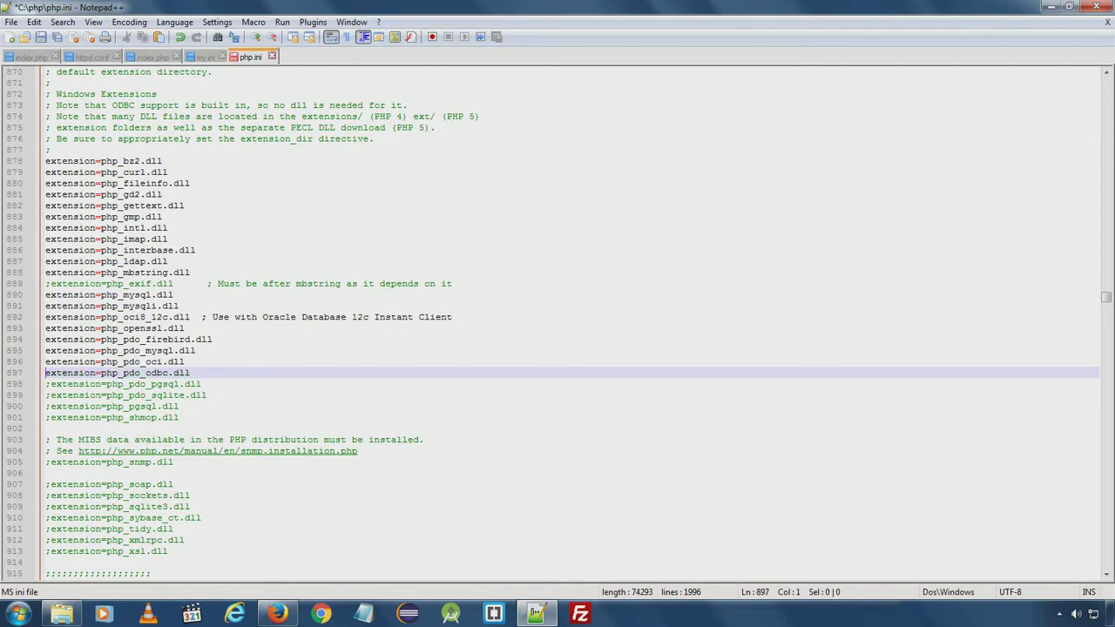
{"action": "type", "text": ";"}
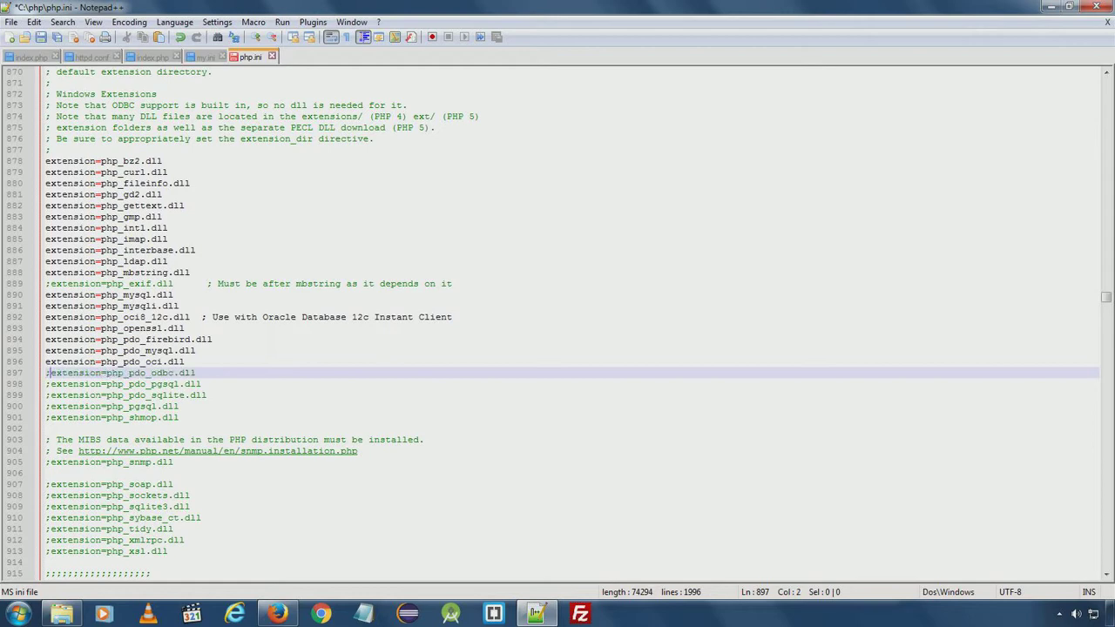
Review the module settings from CLI Server to Pdo_mysql in php.ini, and save the file
{"action": "scroll", "coordinate": [554, 311], "scroll_direction": "down", "scroll_amount": 9}
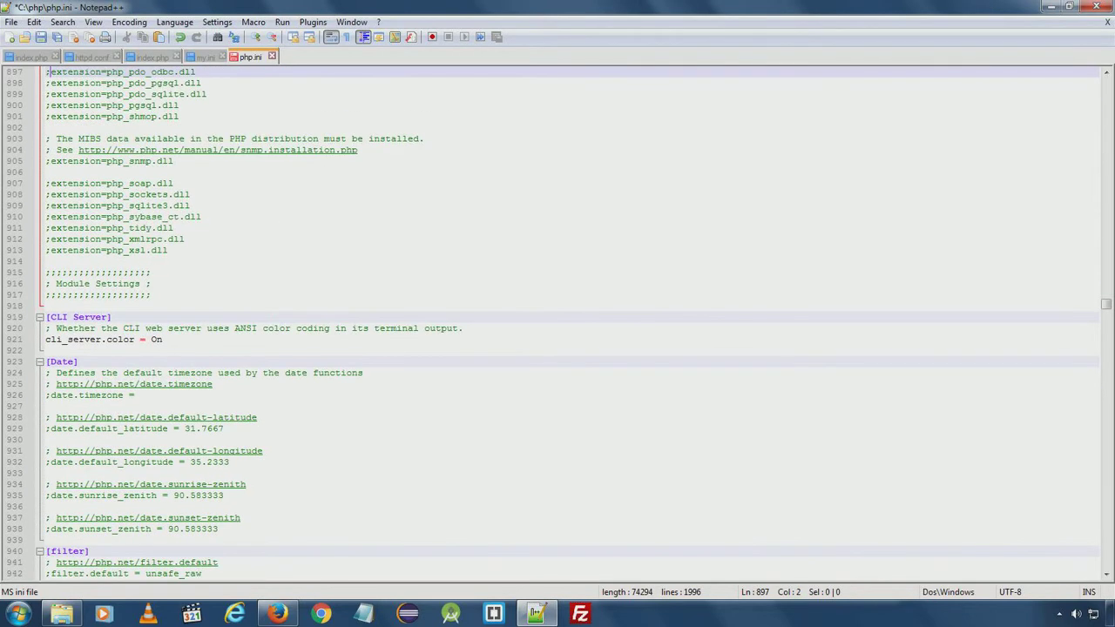
{"action": "scroll", "coordinate": [554, 312], "scroll_direction": "down", "scroll_amount": 20}
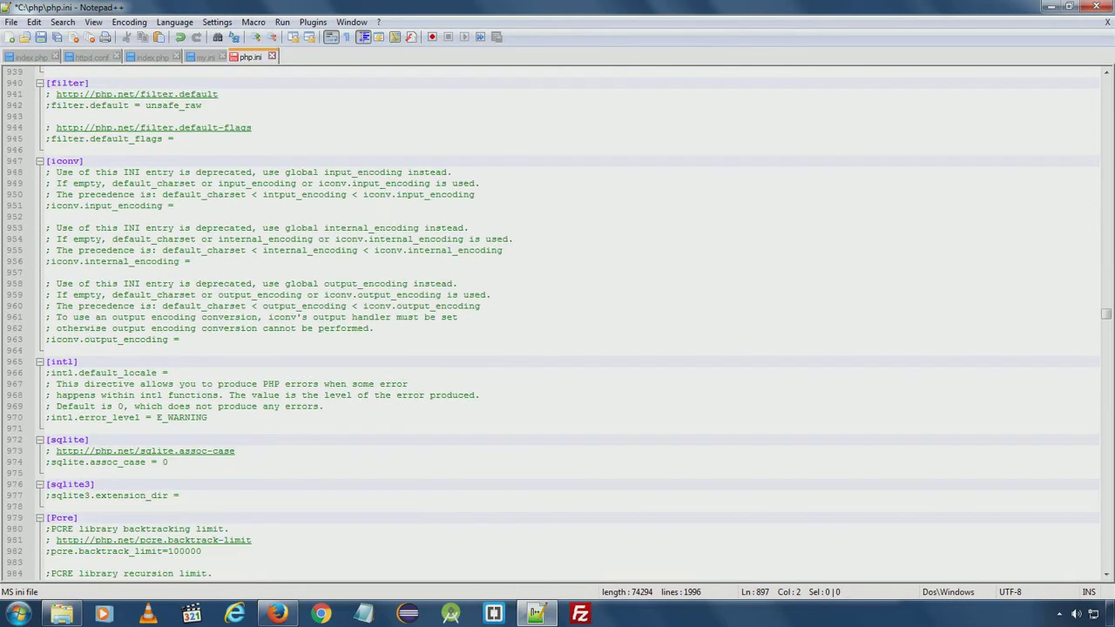
{"action": "scroll", "coordinate": [554, 322], "scroll_direction": "down", "scroll_amount": 1}
{"action": "scroll", "coordinate": [1109, 326], "scroll_direction": "up", "scroll_amount": 1}
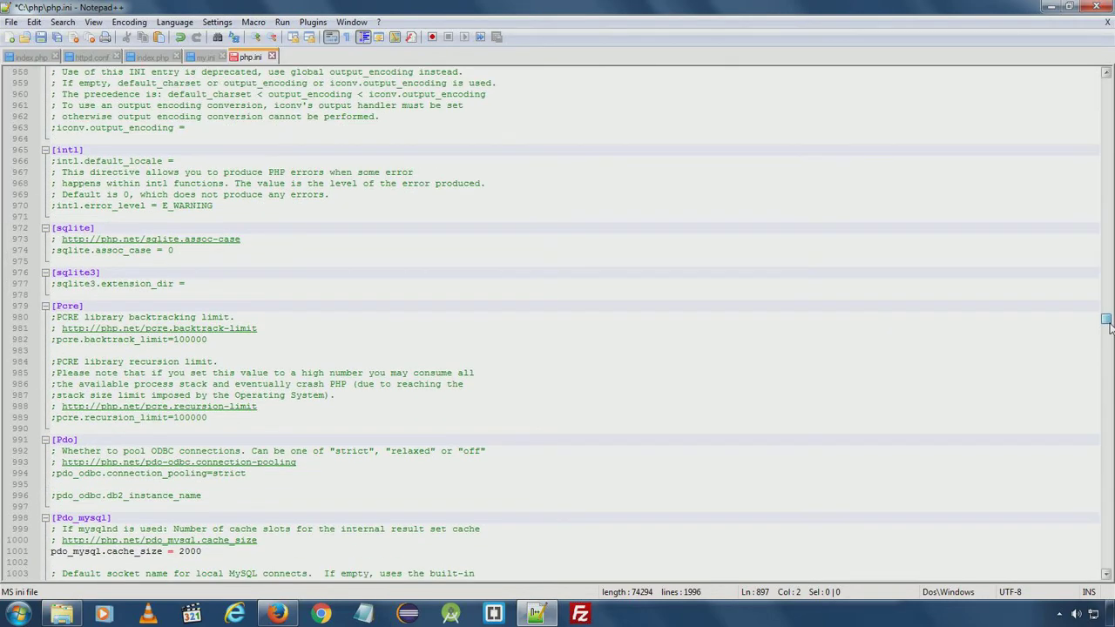
{"action": "mouse_move", "coordinate": [1109, 327]}
{"action": "left_mouse_down"}
{"action": "mouse_move", "coordinate": [1108, 579]}
{"action": "mouse_move", "coordinate": [1106, 322]}
{"action": "left_mouse_up"}
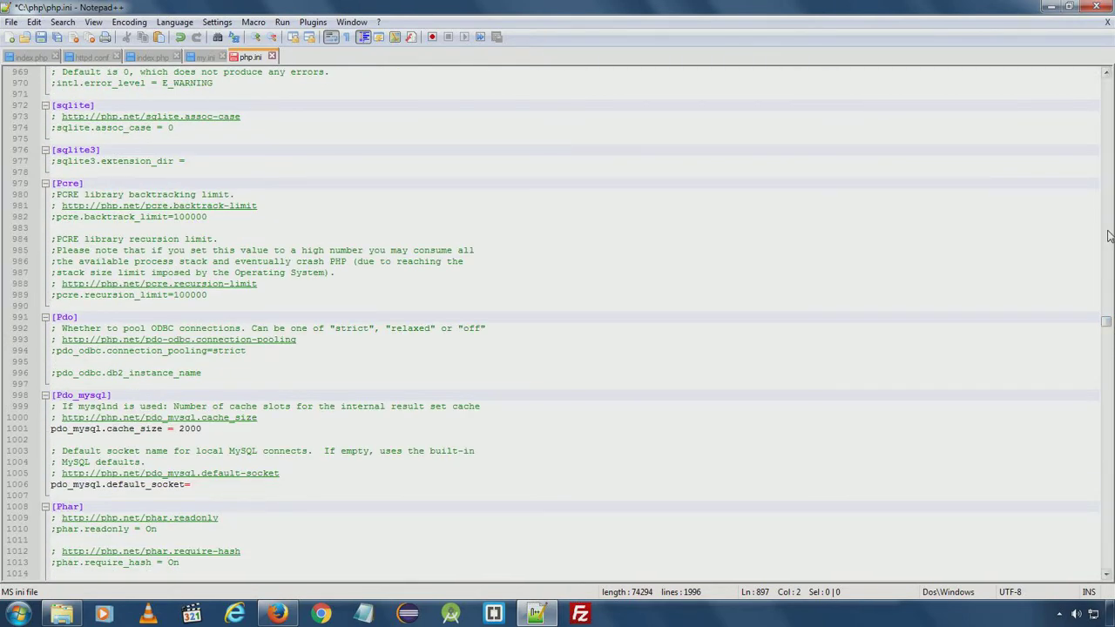
{"action": "scroll", "coordinate": [1106, 72], "scroll_direction": "up", "scroll_amount": 2}
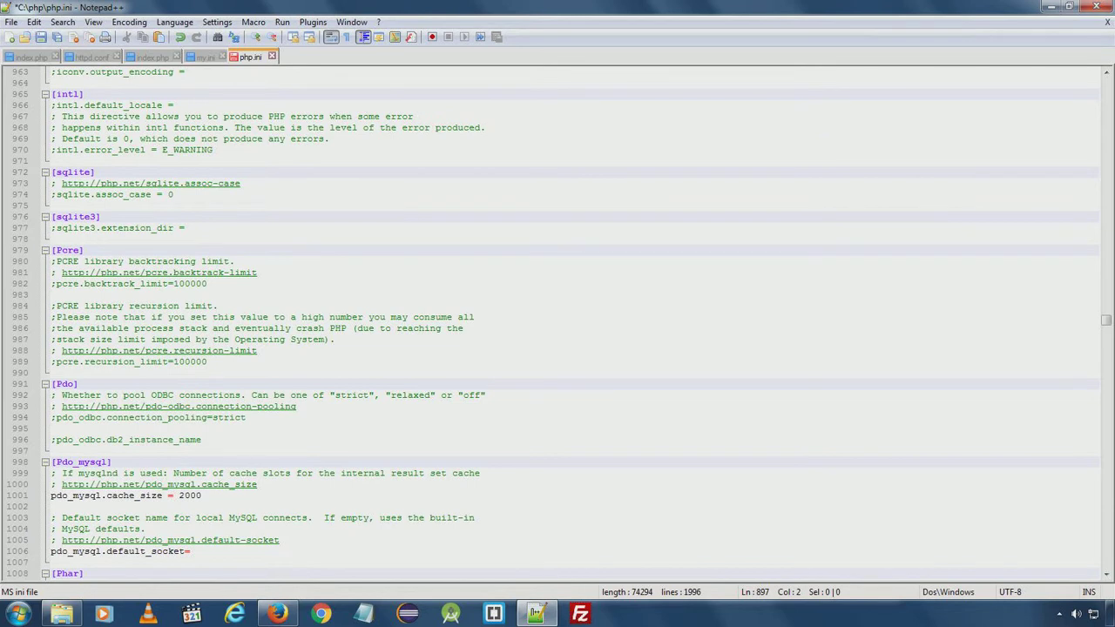
{"action": "key", "text": "ctrl+s"}
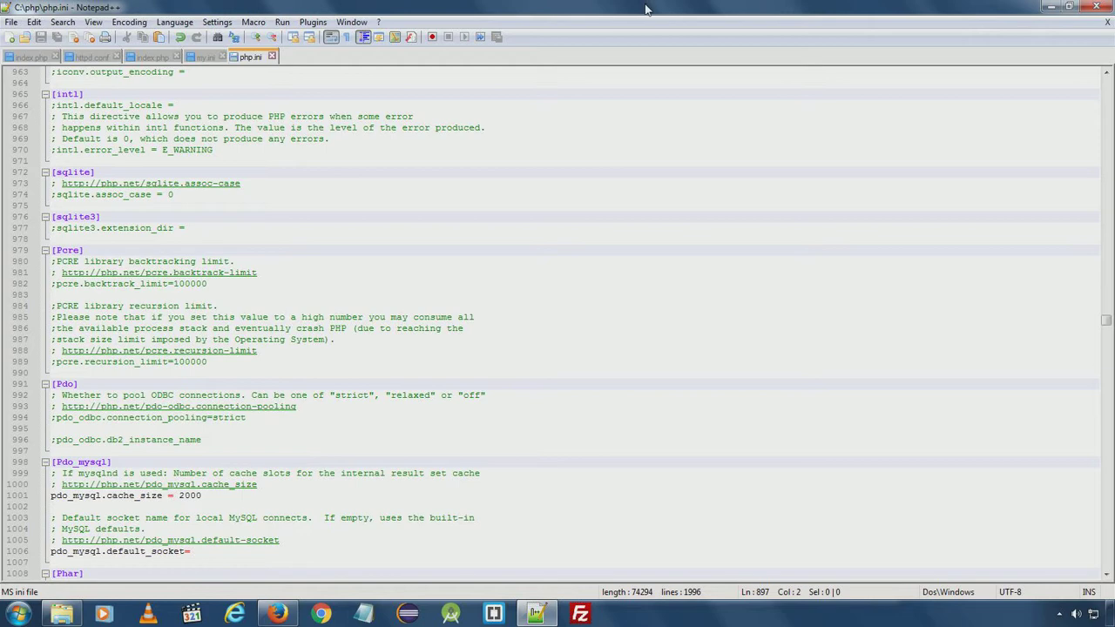
Restore the editor window to its smaller size, switch to Windows Explorer and open the C:\Apache24\htdocs\phpmyadmin folder
{"action": "double_click", "coordinate": [1006, 6]}
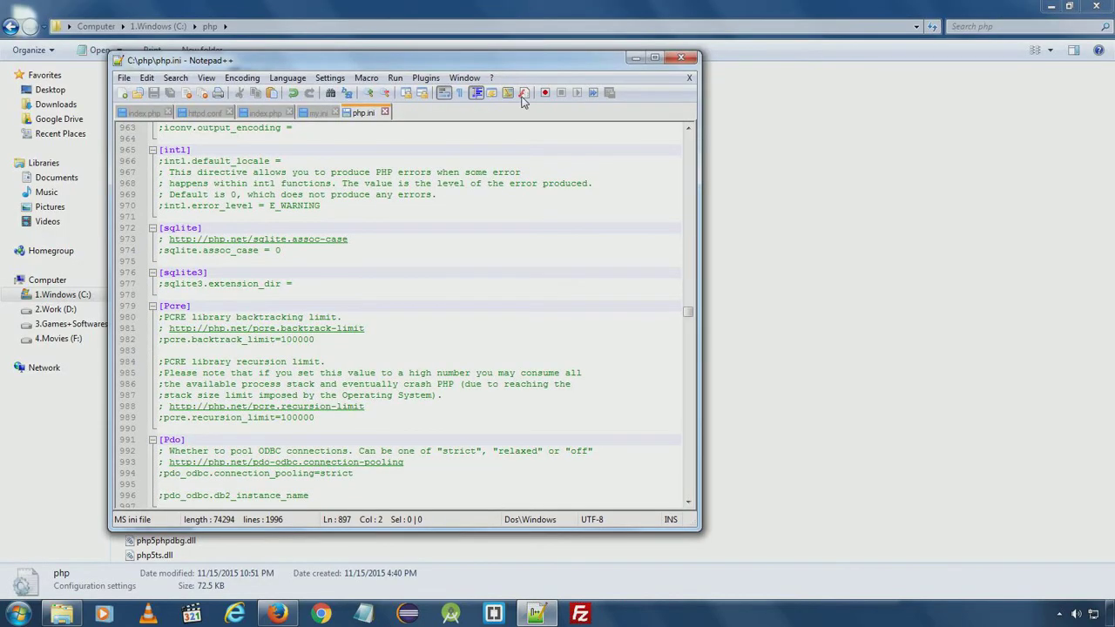
{"action": "left_click", "coordinate": [145, 27]}
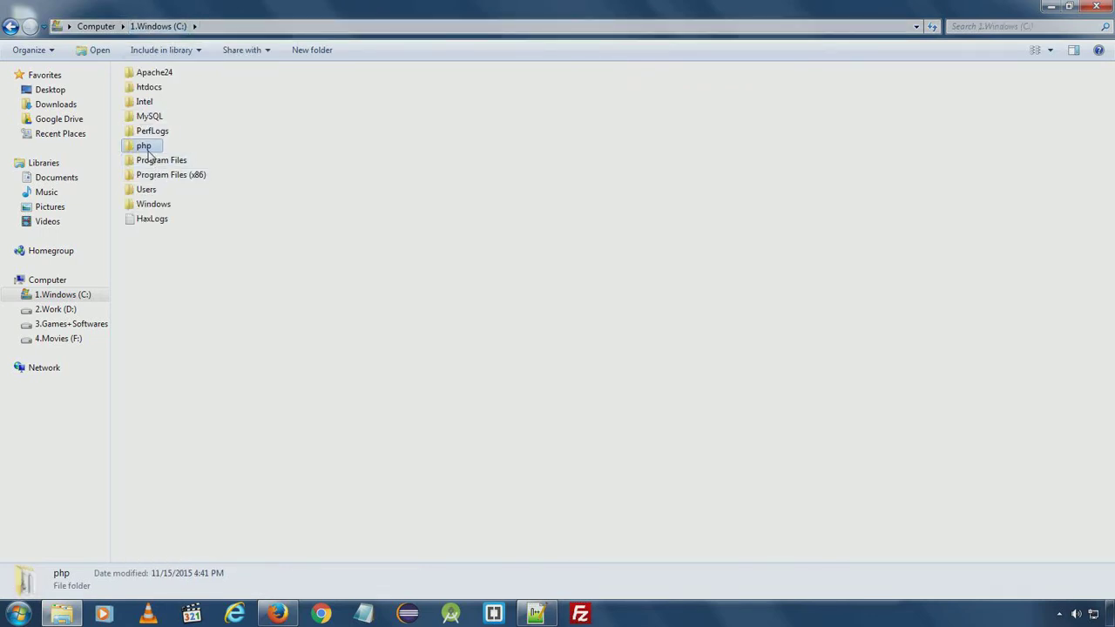
{"action": "left_click", "coordinate": [146, 76]}
{"action": "double_click", "coordinate": [146, 79]}
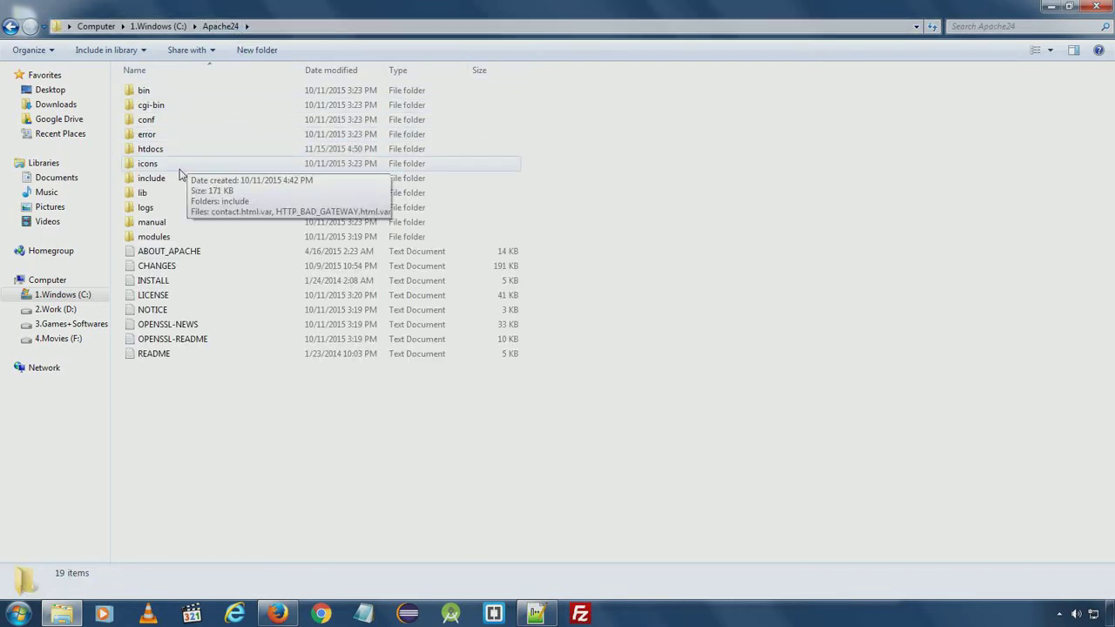
{"action": "left_click", "coordinate": [152, 152]}
{"action": "double_click", "coordinate": [151, 154]}
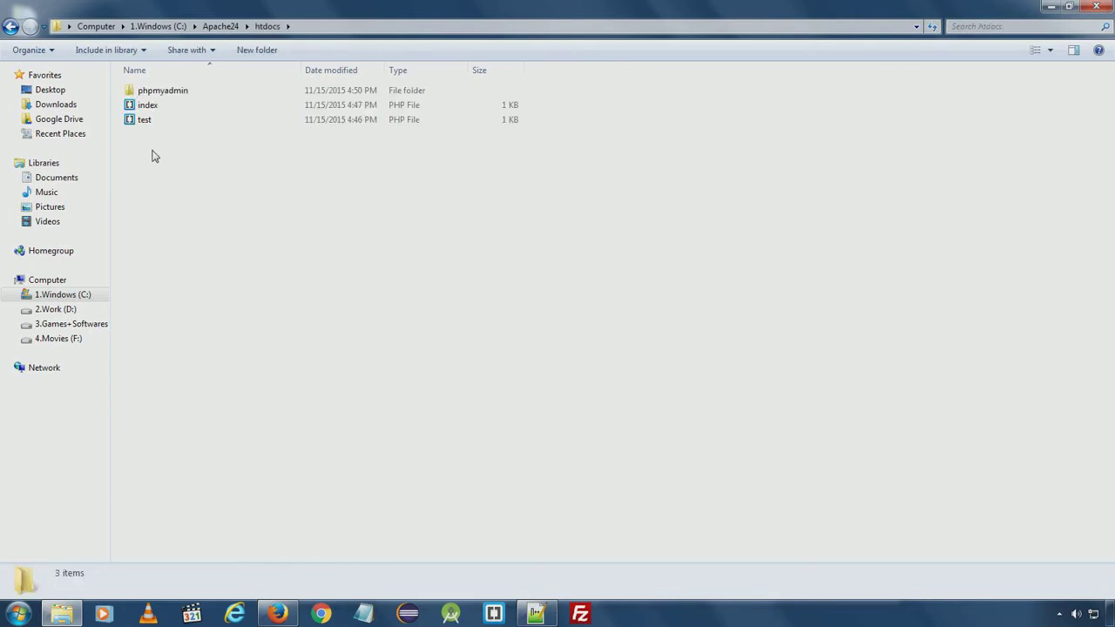
{"action": "double_click", "coordinate": [166, 90]}
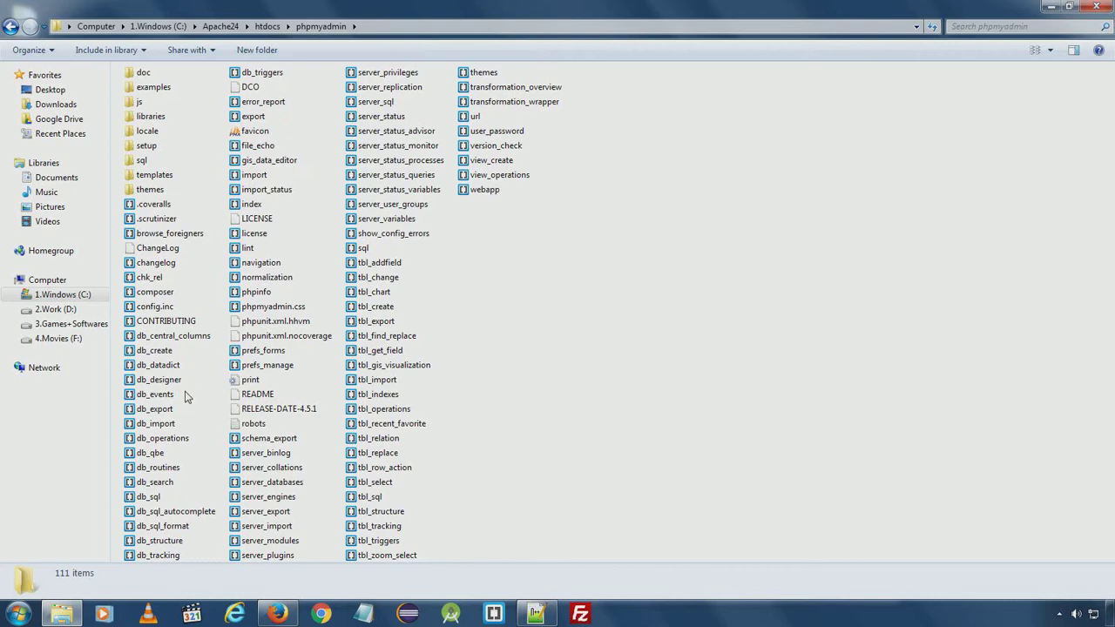
Open config.inc.php from the phpmyadmin folder in Notepad++ and maximize the editor window
{"action": "left_click", "coordinate": [166, 307]}
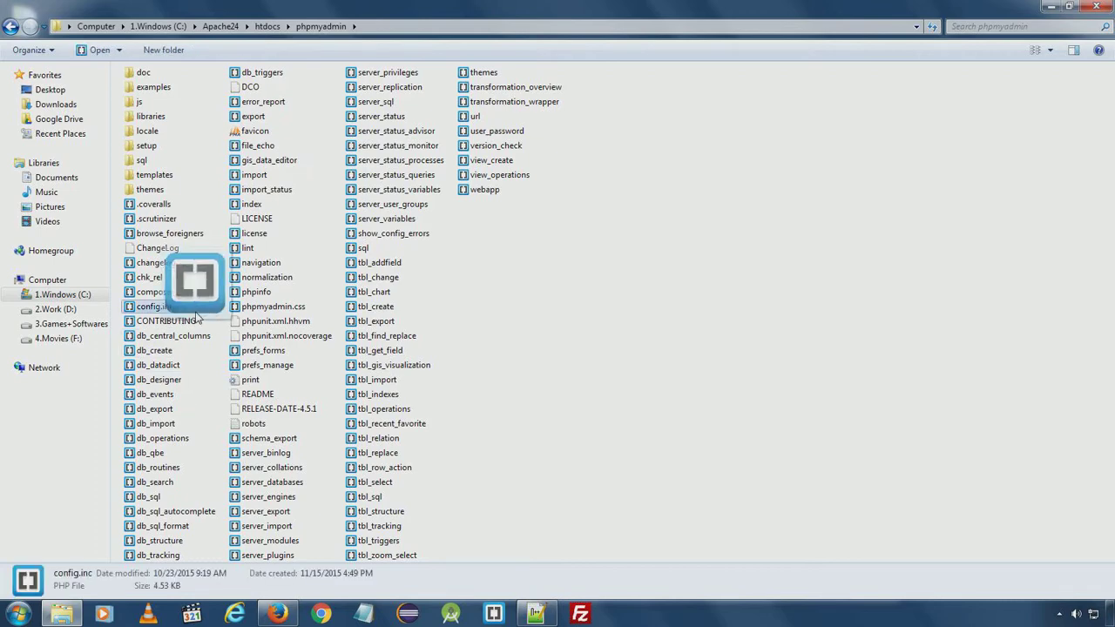
{"action": "right_click", "coordinate": [170, 308]}
{"action": "left_click", "coordinate": [218, 61]}
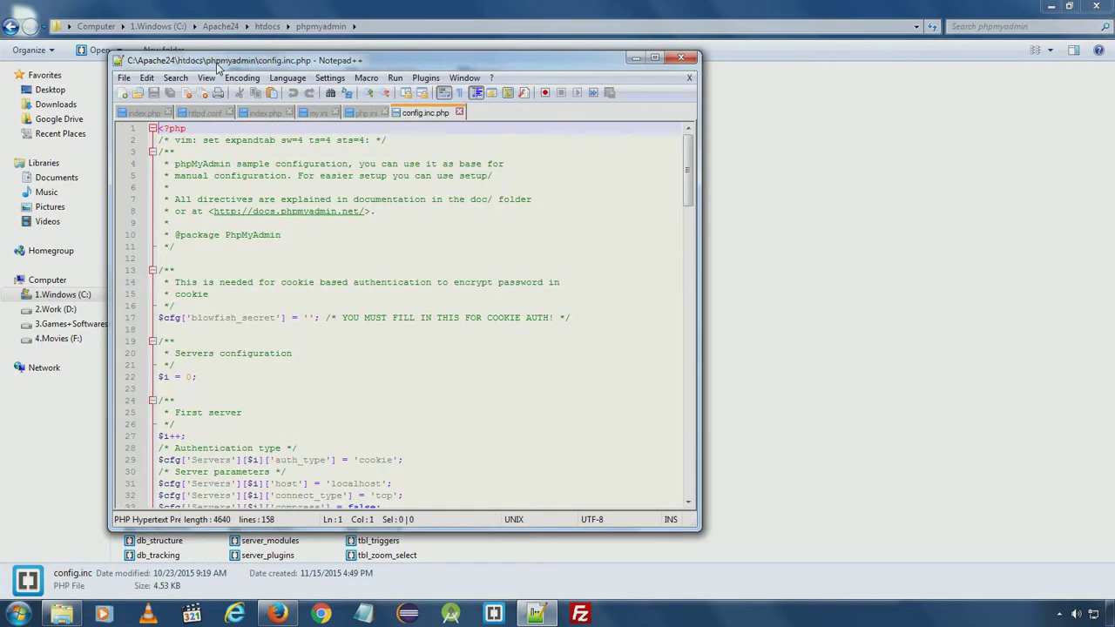
{"action": "double_click", "coordinate": [585, 66]}
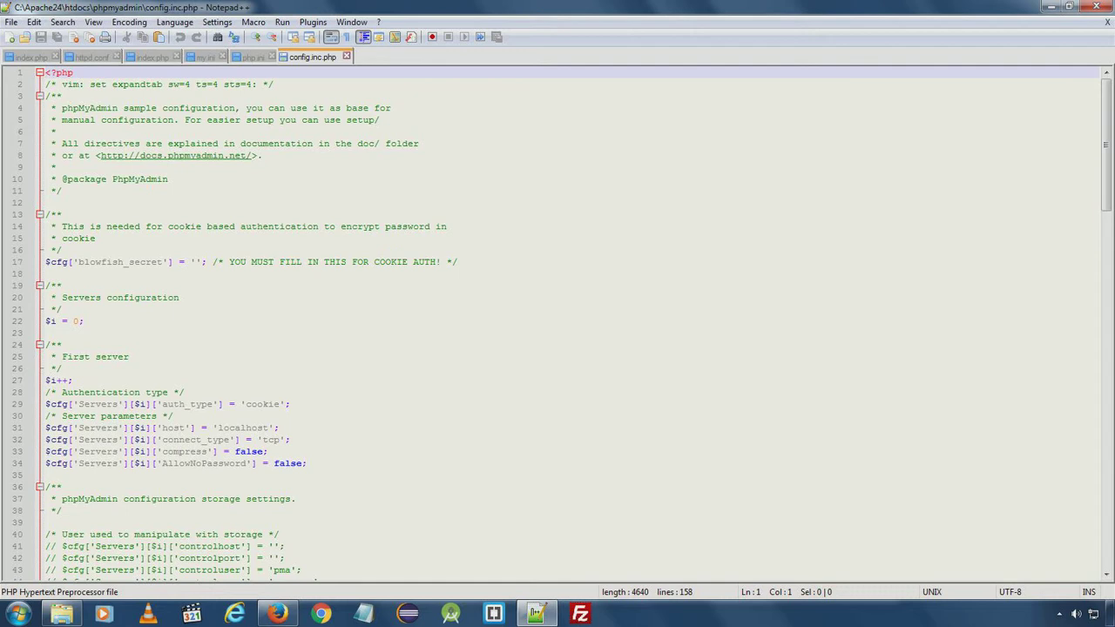
Examine the server, storage, UploadDir and SaveDir settings in config.inc.php, and close the file
{"action": "scroll", "coordinate": [566, 323], "scroll_direction": "down", "scroll_amount": 3}
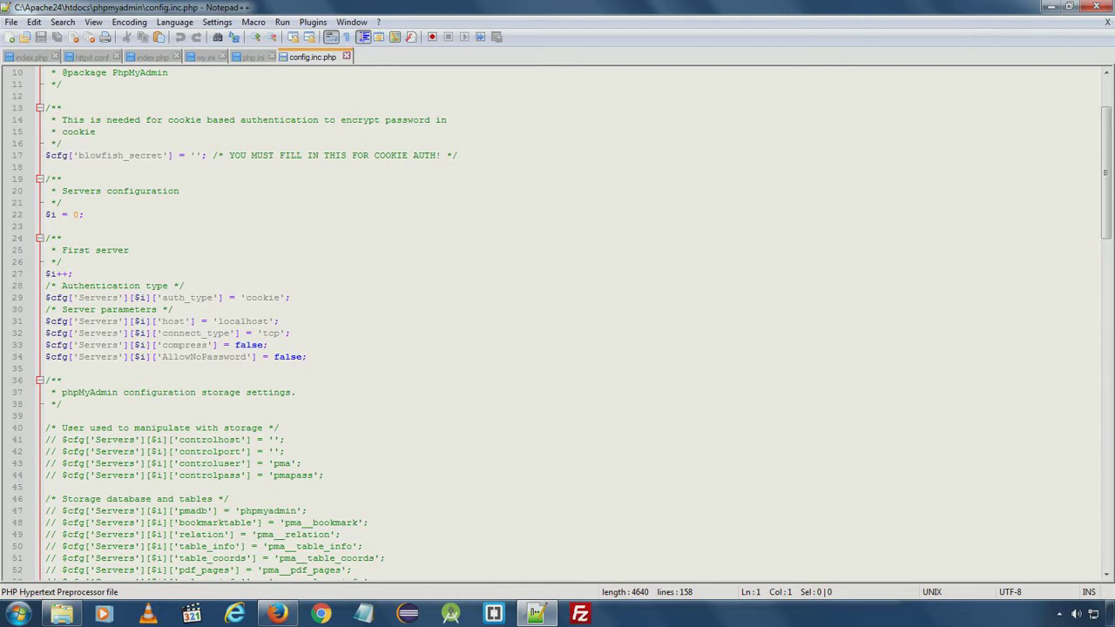
{"action": "scroll", "coordinate": [566, 323], "scroll_direction": "down", "scroll_amount": 3}
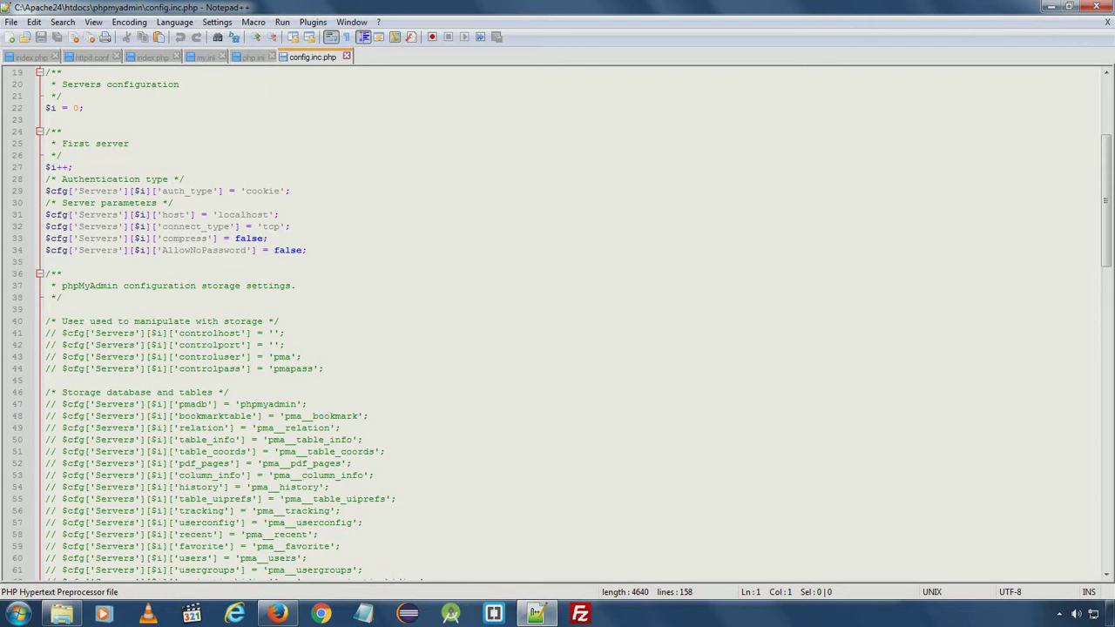
{"action": "scroll", "coordinate": [566, 322], "scroll_direction": "down", "scroll_amount": 9}
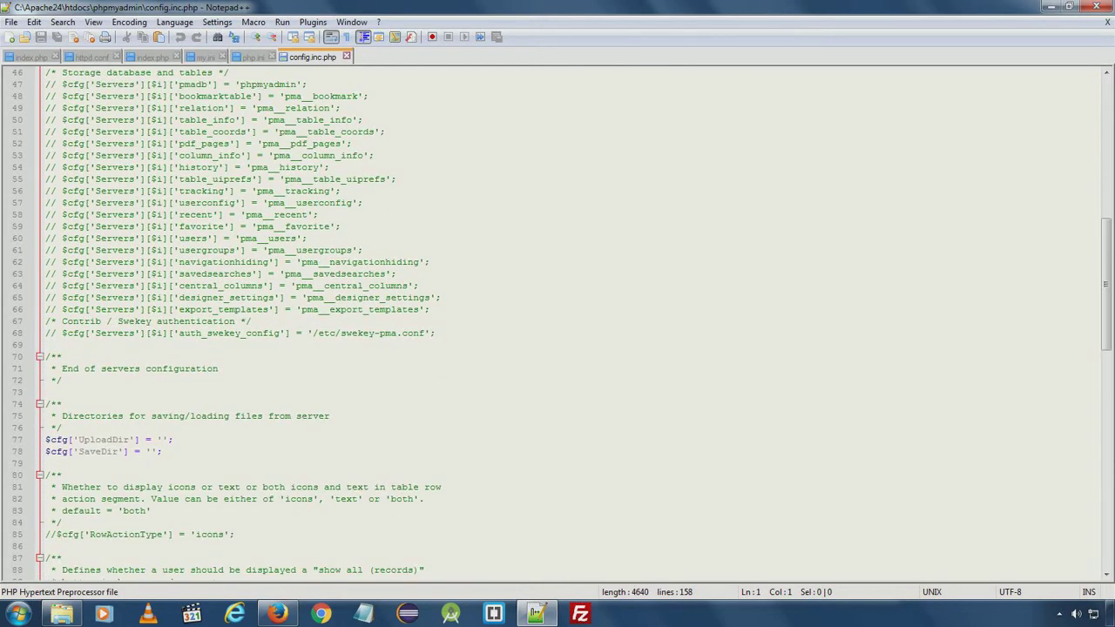
{"action": "double_click", "coordinate": [103, 439]}
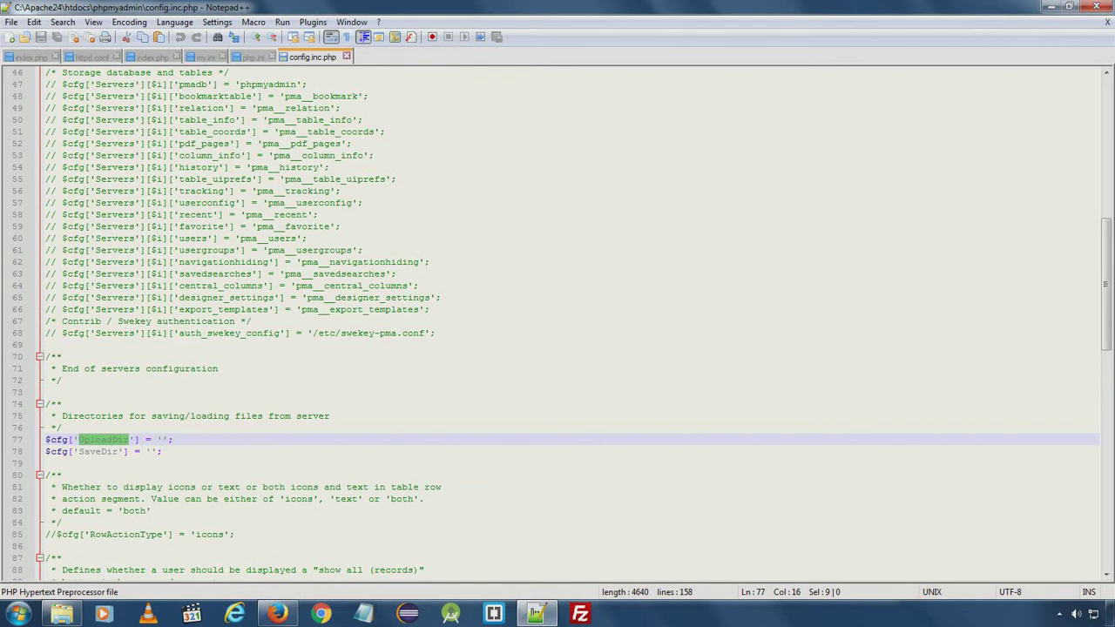
{"action": "double_click", "coordinate": [98, 451]}
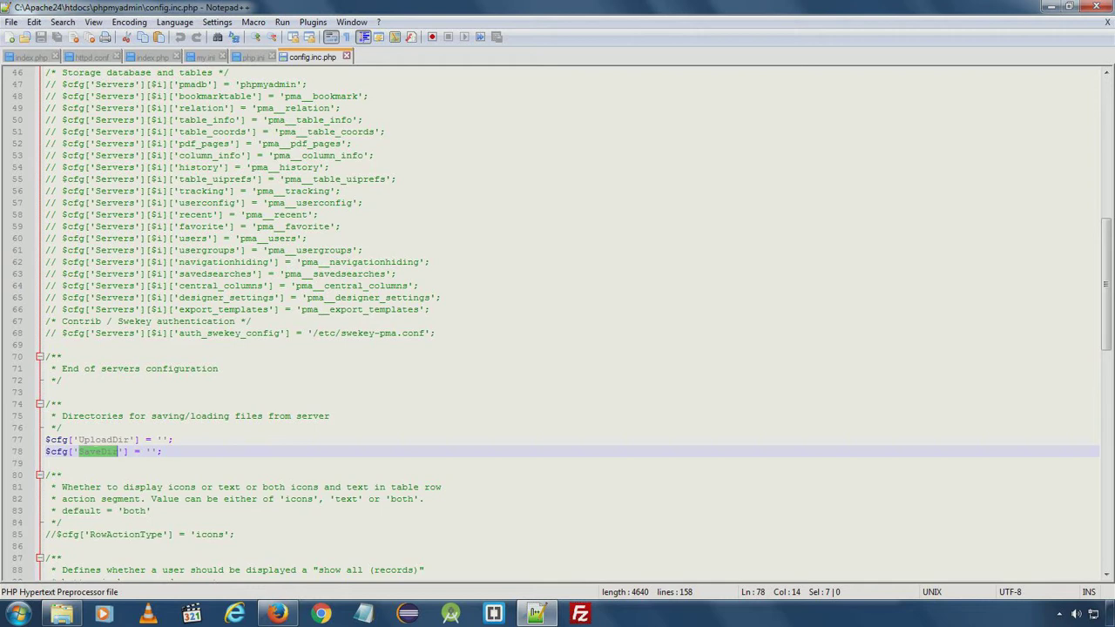
{"action": "scroll", "coordinate": [558, 322], "scroll_direction": "down", "scroll_amount": 20}
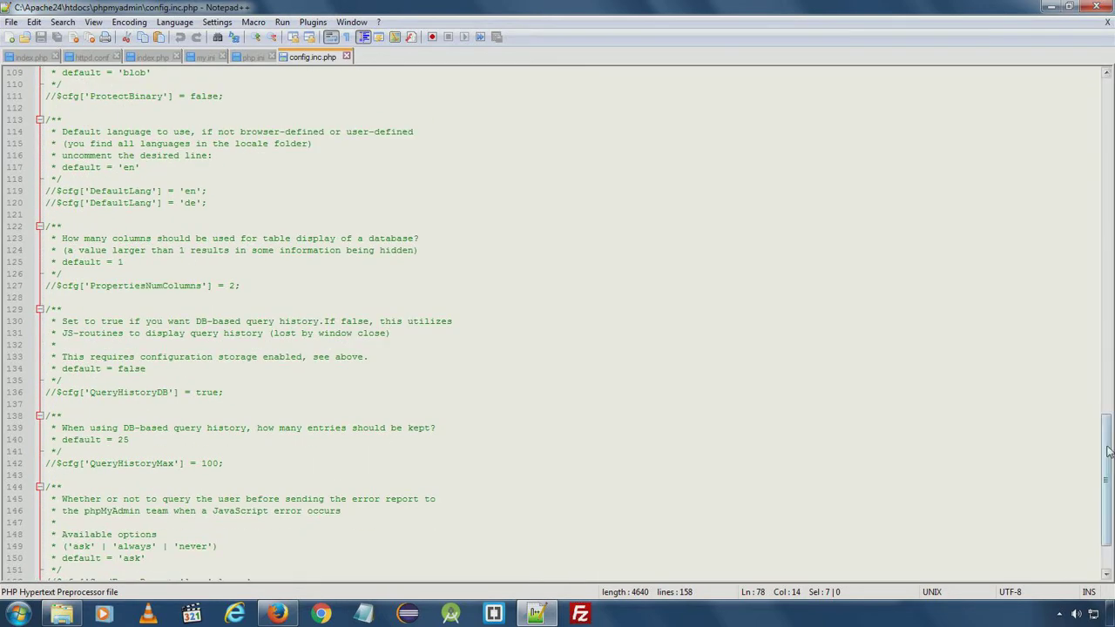
{"action": "scroll", "coordinate": [1110, 493], "scroll_direction": "down", "scroll_amount": 1}
{"action": "left_click_drag", "start_coordinate": [1110, 493], "coordinate": [1110, 171]}
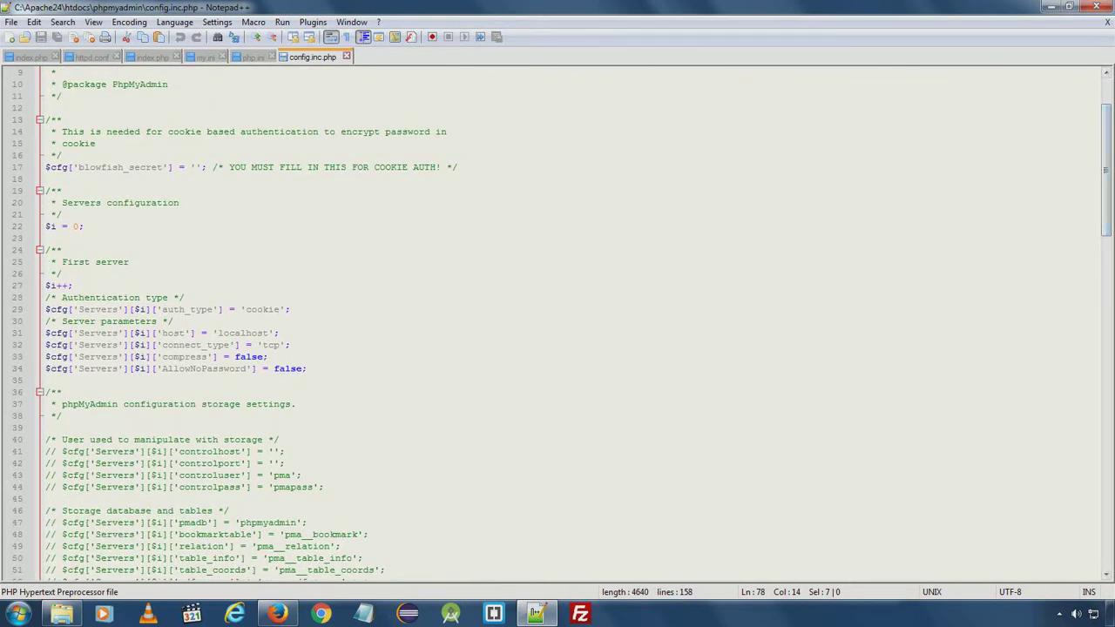
{"action": "left_click", "coordinate": [345, 57]}
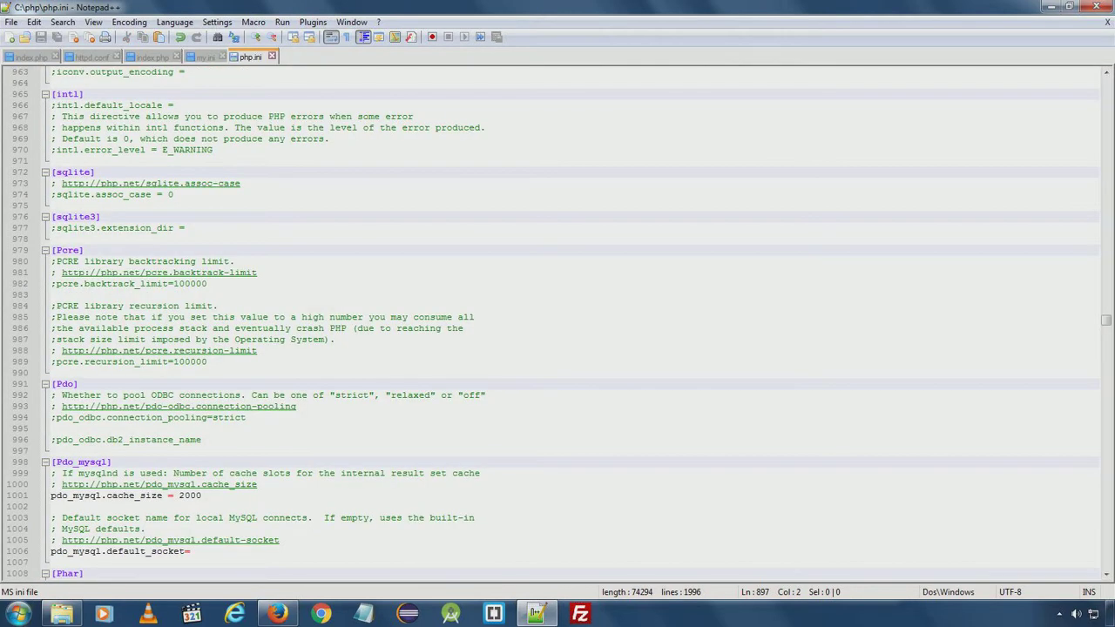
Switch to Windows Explorer and copy the phpmyadmin folder from C:\Apache24\htdocs into C:\htdocs
{"action": "left_click", "coordinate": [61, 614]}
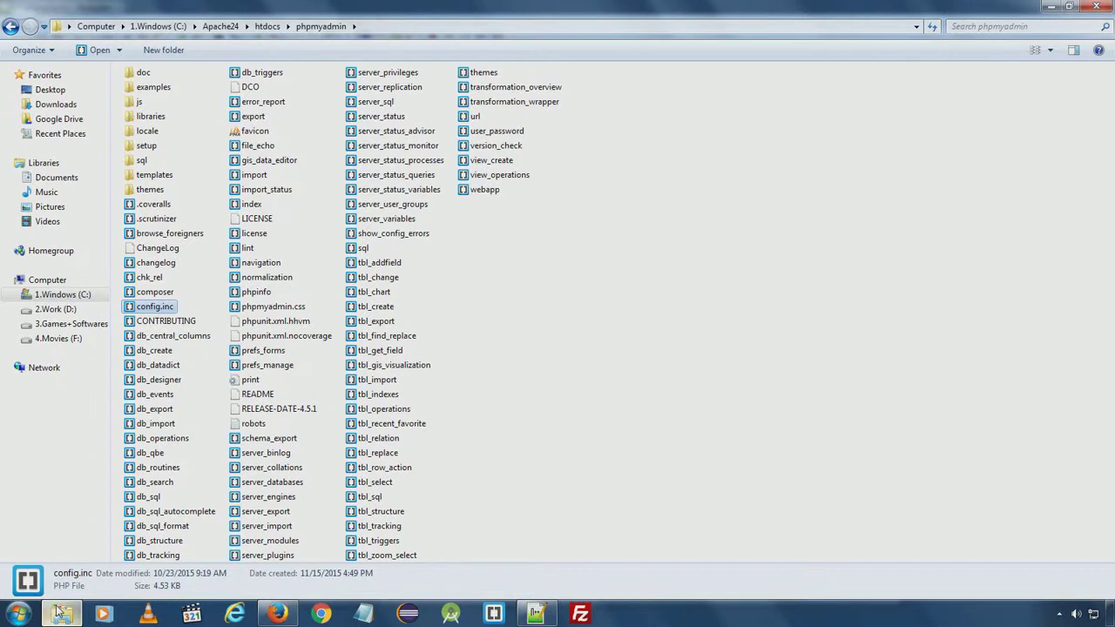
{"action": "left_click", "coordinate": [267, 26]}
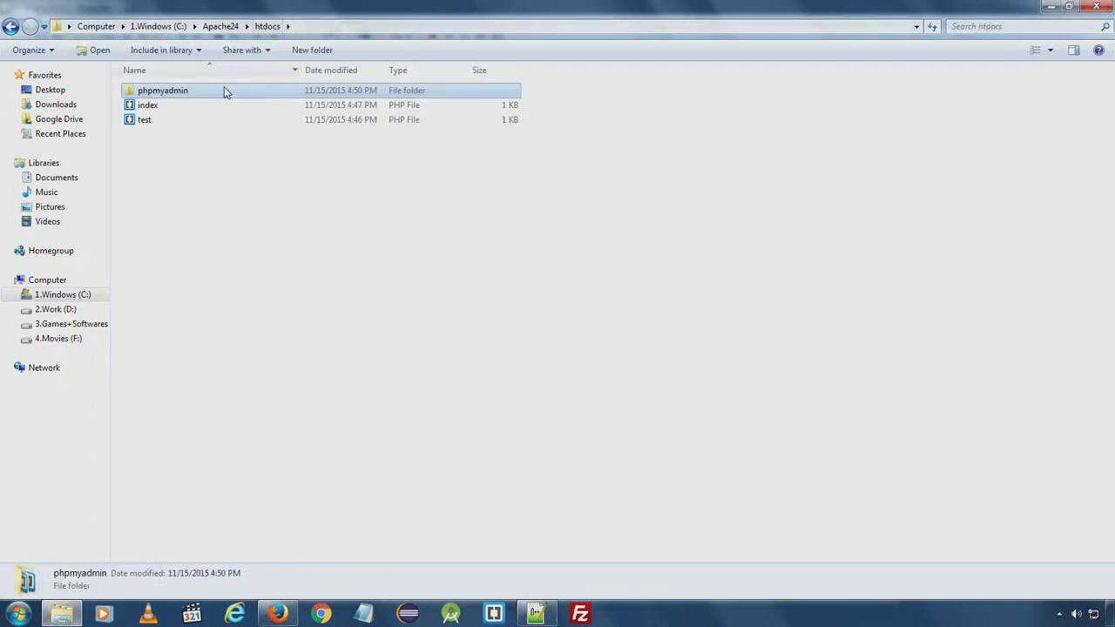
{"action": "right_click", "coordinate": [181, 92]}
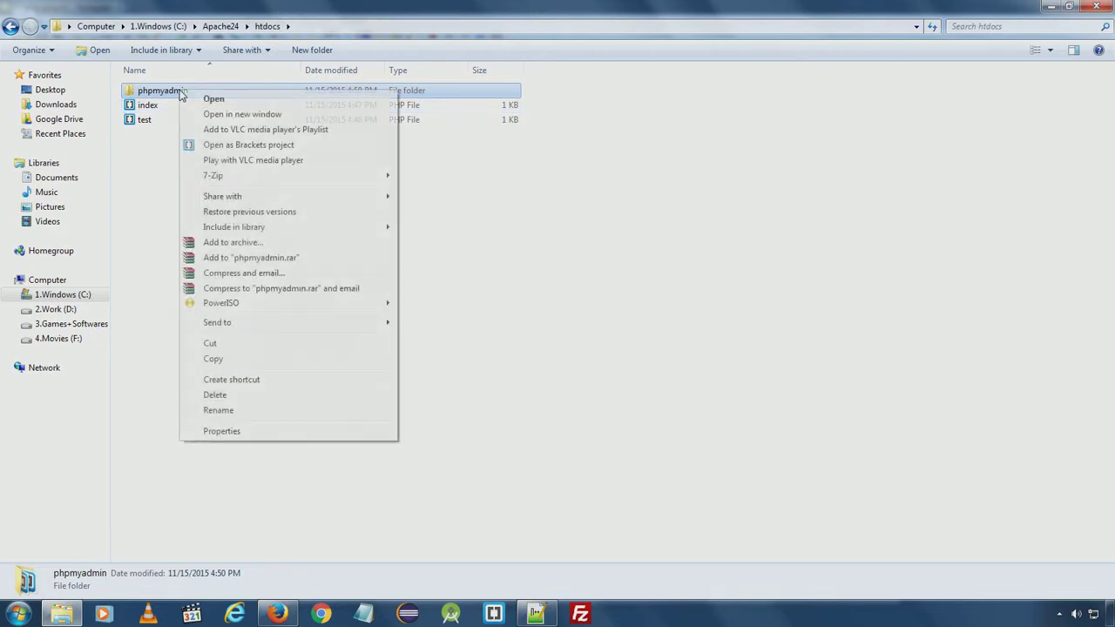
{"action": "left_click", "coordinate": [214, 358]}
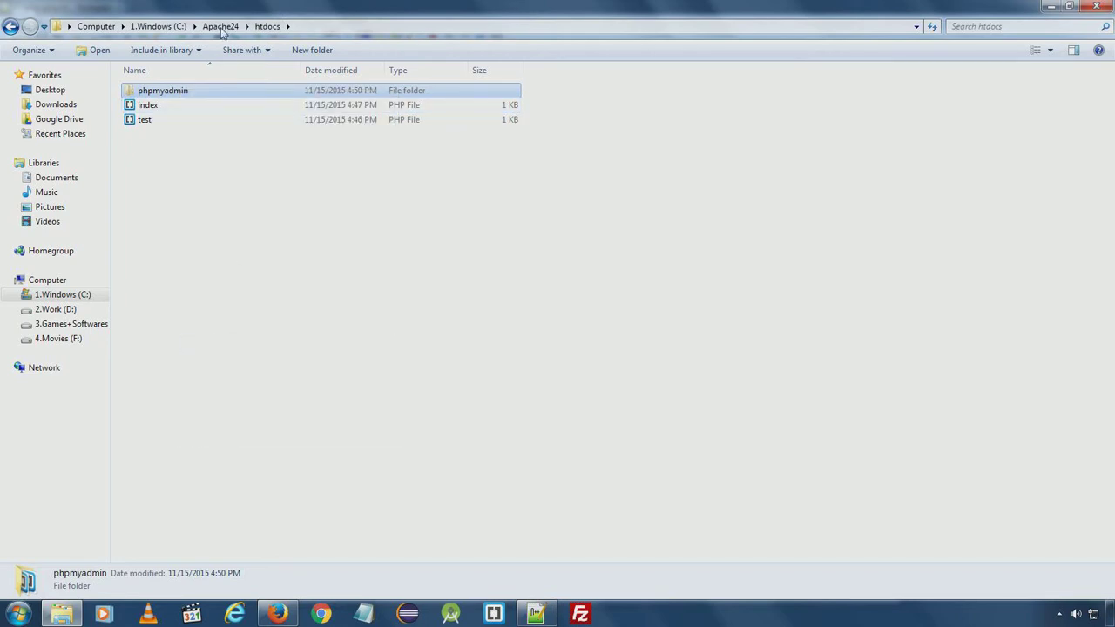
{"action": "left_click", "coordinate": [174, 26]}
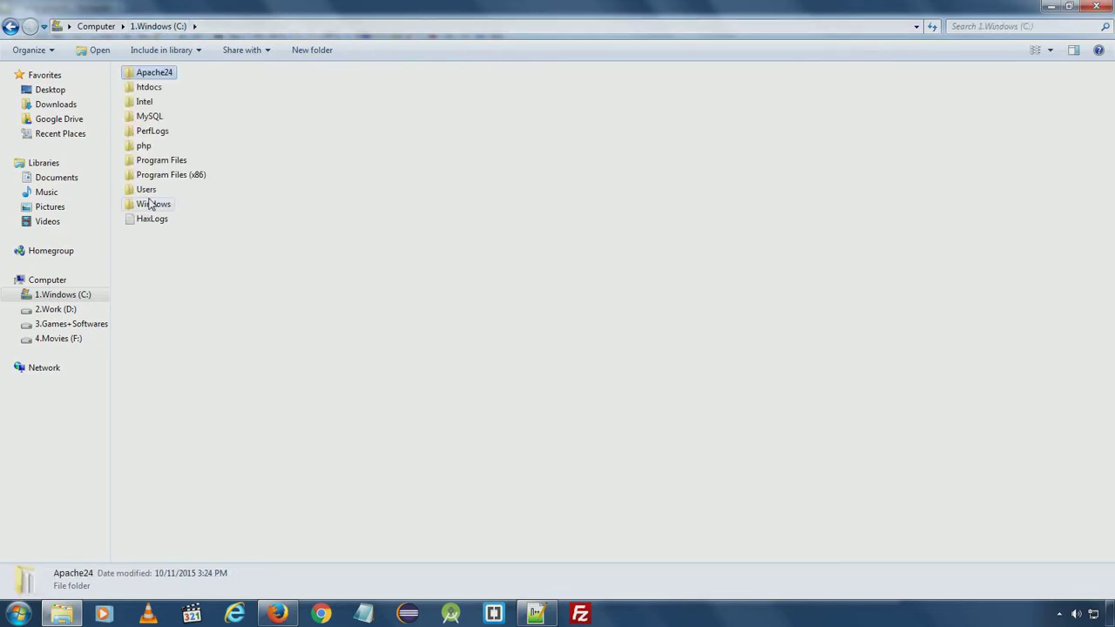
{"action": "double_click", "coordinate": [148, 87]}
{"action": "right_click", "coordinate": [169, 162]}
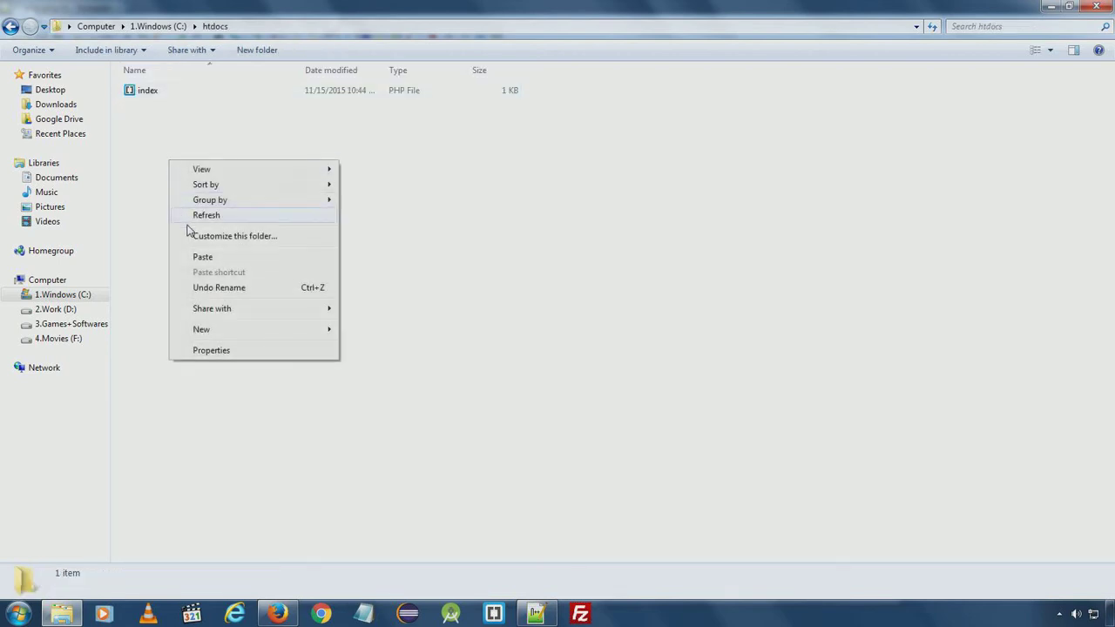
{"action": "left_click", "coordinate": [203, 257]}
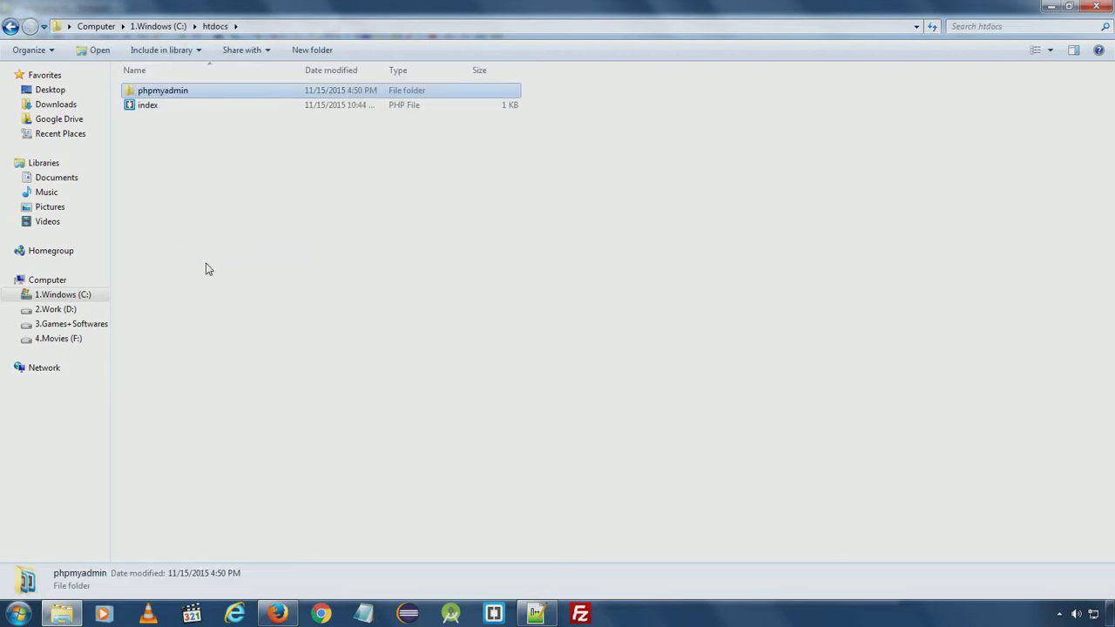
Switch to Firefox and load localhost/phpmyadmin/ in place of the localhost page
{"action": "left_click", "coordinate": [277, 614]}
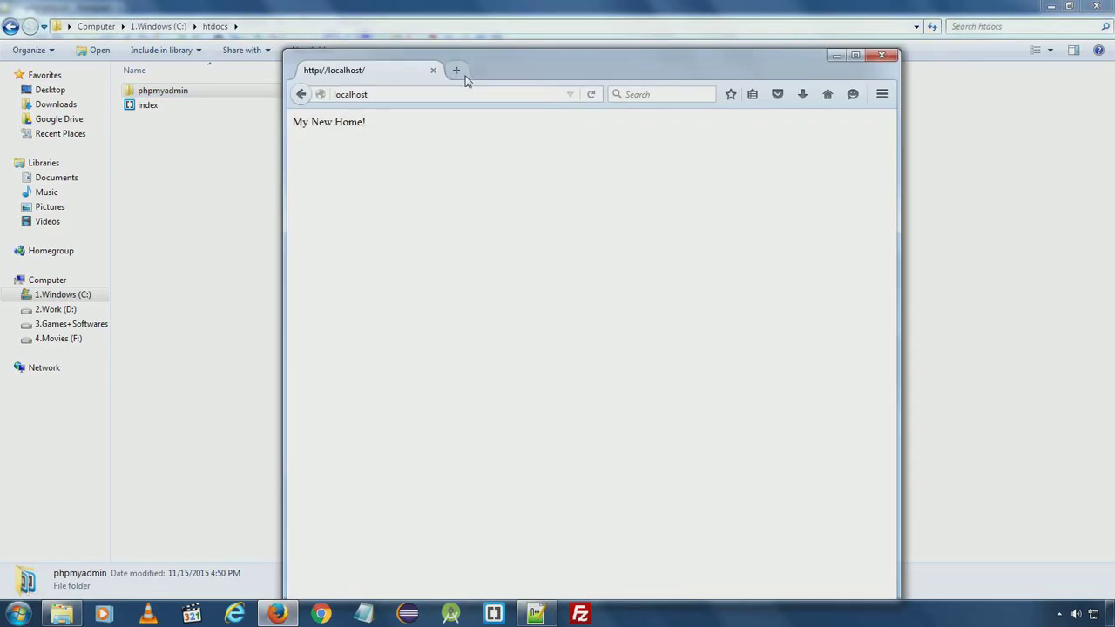
{"action": "left_click", "coordinate": [350, 94]}
{"action": "key", "text": "End"}
{"action": "type", "text": "/phpm"}
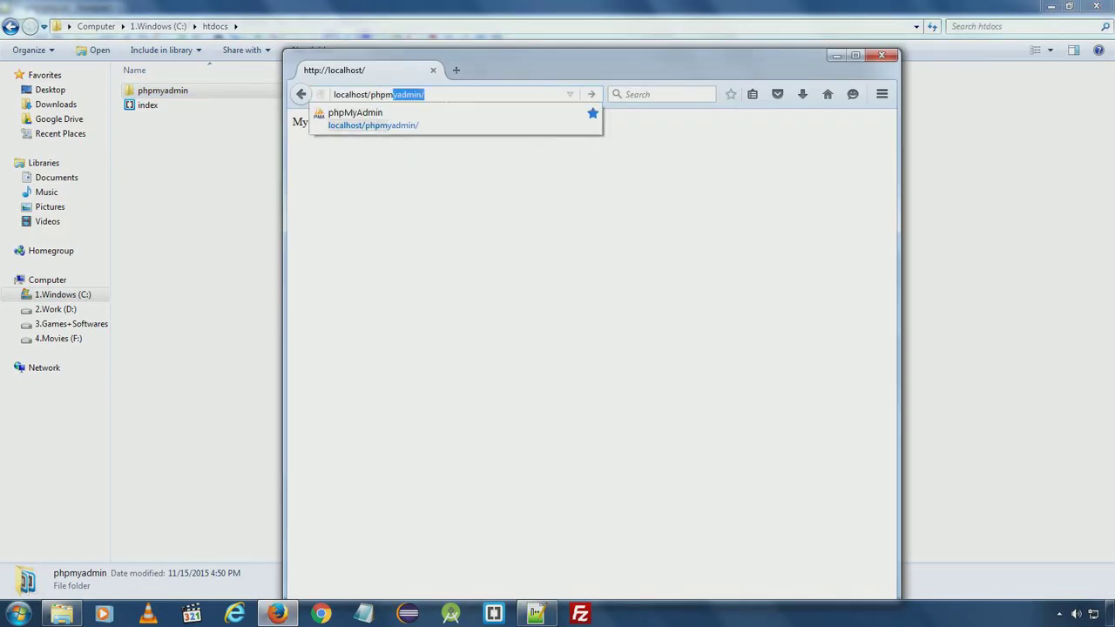
{"action": "key", "text": "Return"}
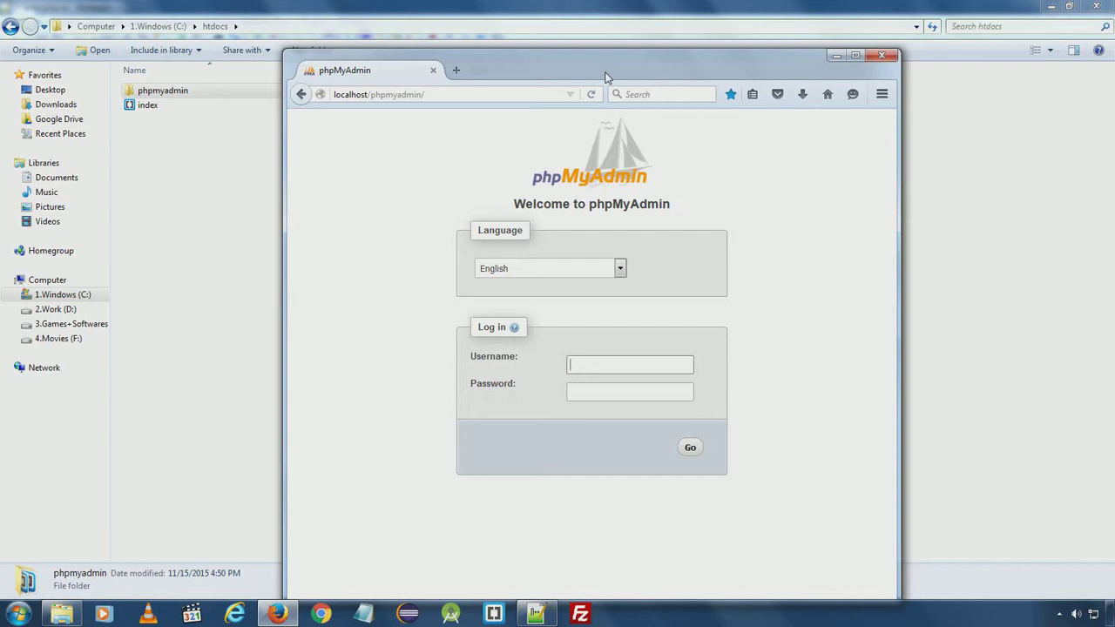
Log in to phpMyAdmin as root with the account password, and view its home page briefly in a maximized window
{"action": "type", "text": "root"}
{"action": "key", "text": "Tab"}
{"action": "type", "text": "•••••••"}
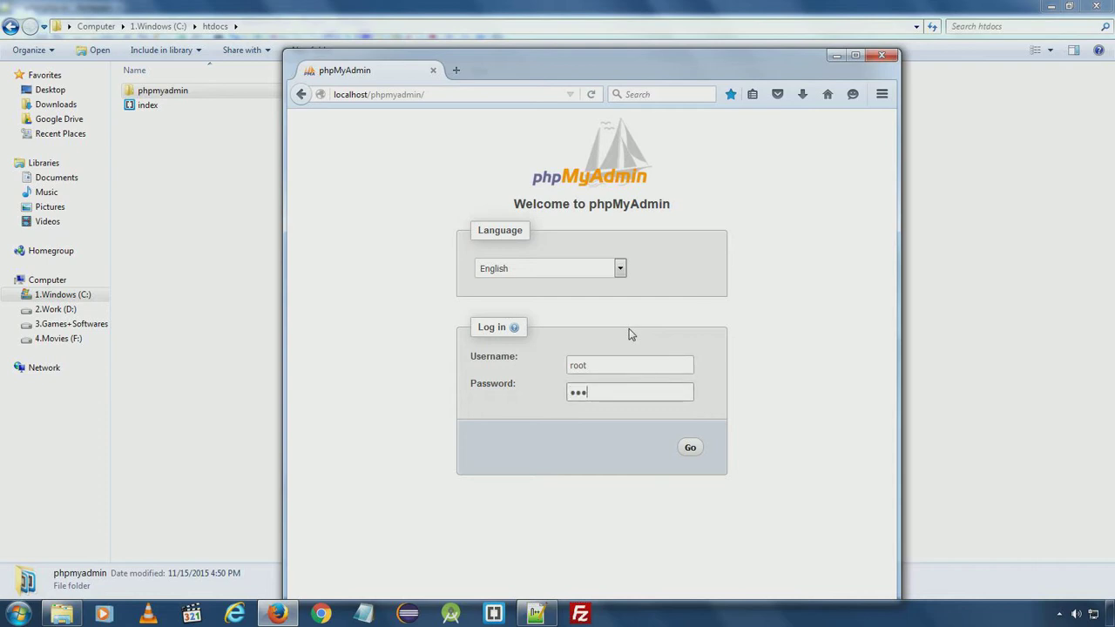
{"action": "key", "text": "Return"}
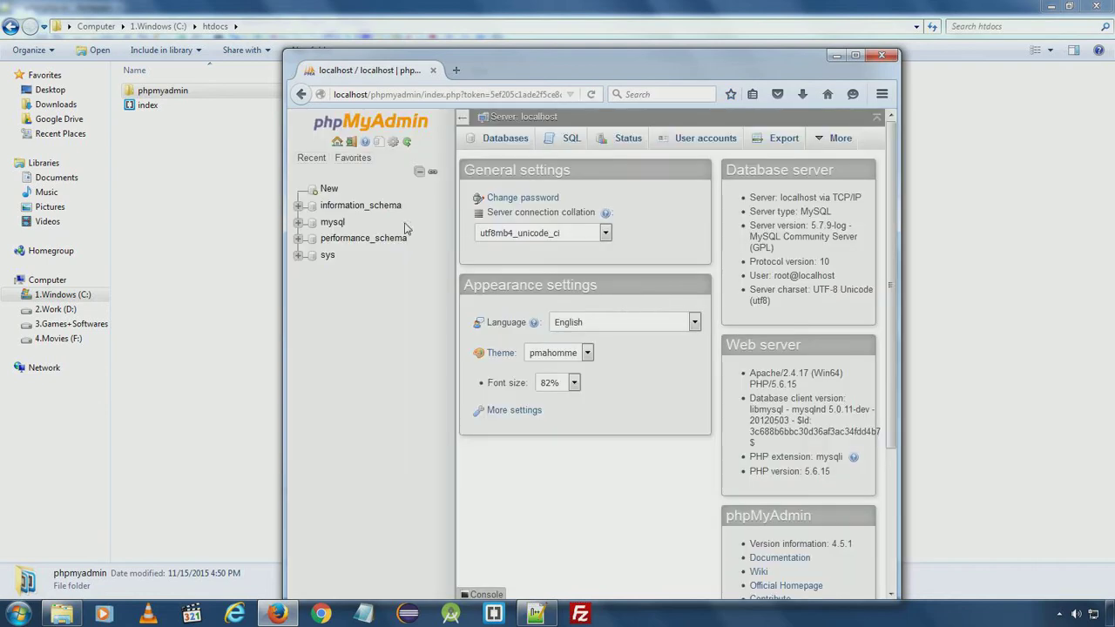
{"action": "double_click", "coordinate": [658, 62]}
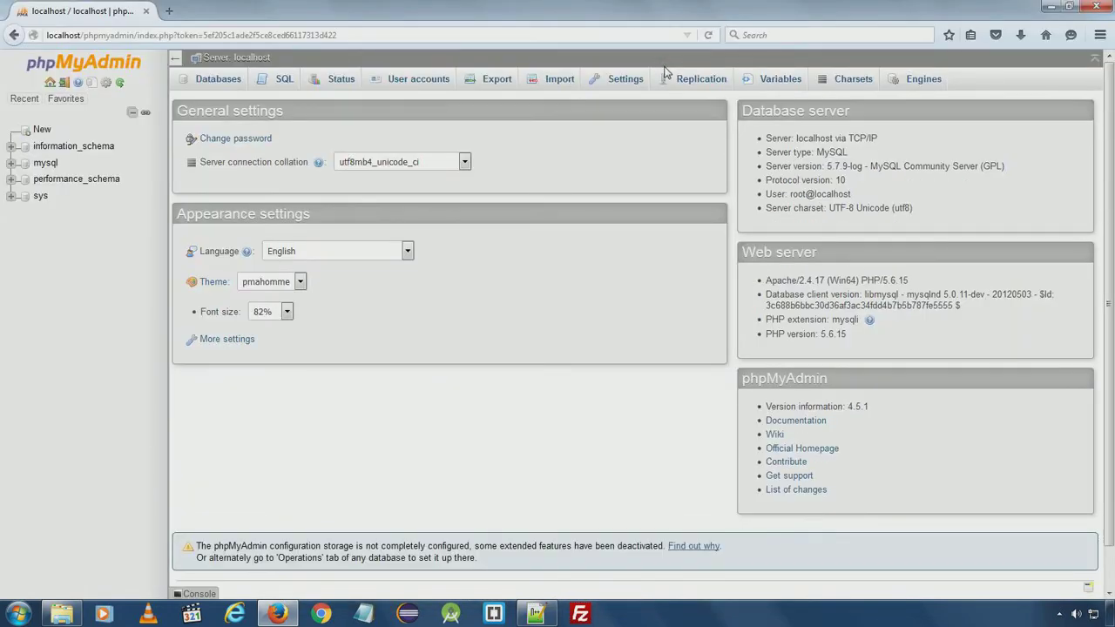
{"action": "double_click", "coordinate": [692, 7]}
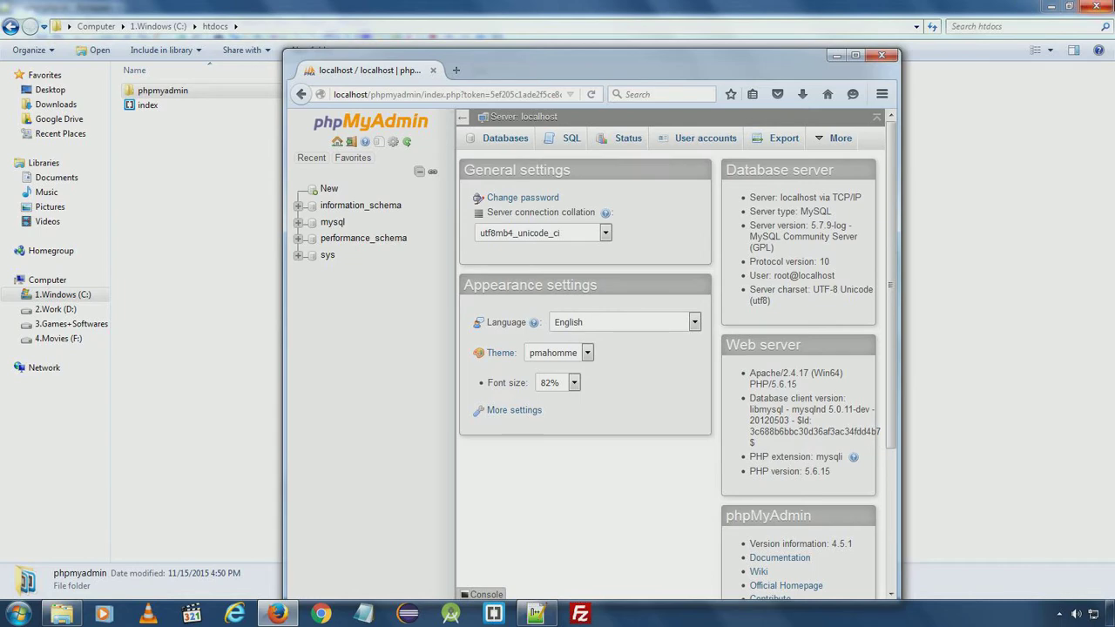
Close the Windows Explorer and Notepad++ windows behind the browser
{"action": "left_click", "coordinate": [1095, 6]}
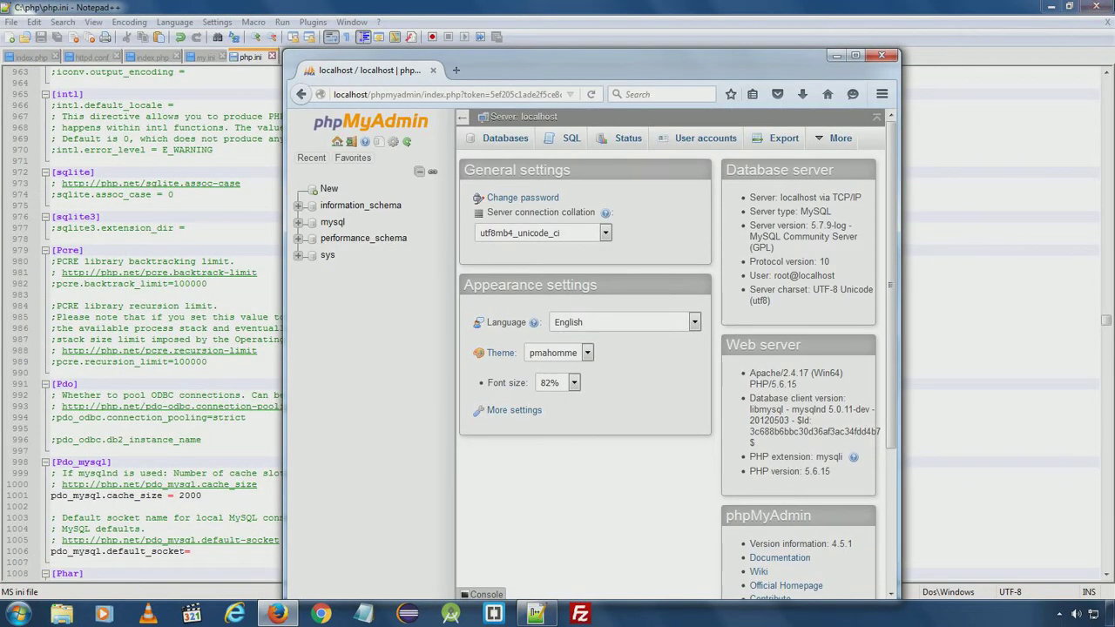
{"action": "left_click", "coordinate": [1075, 7]}
{"action": "left_click", "coordinate": [1090, 9]}
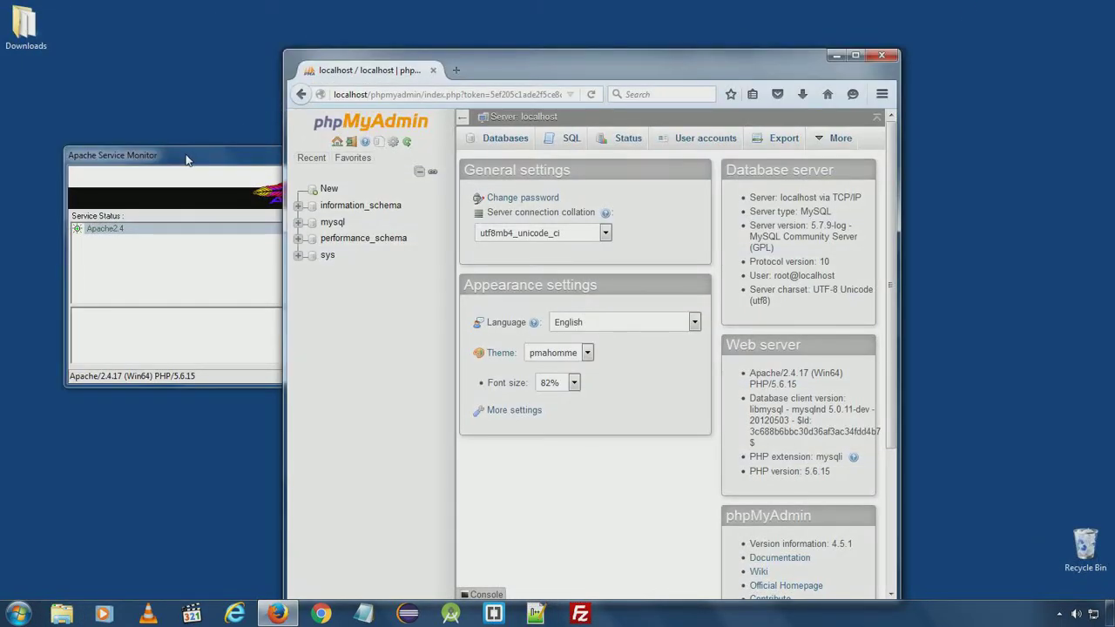